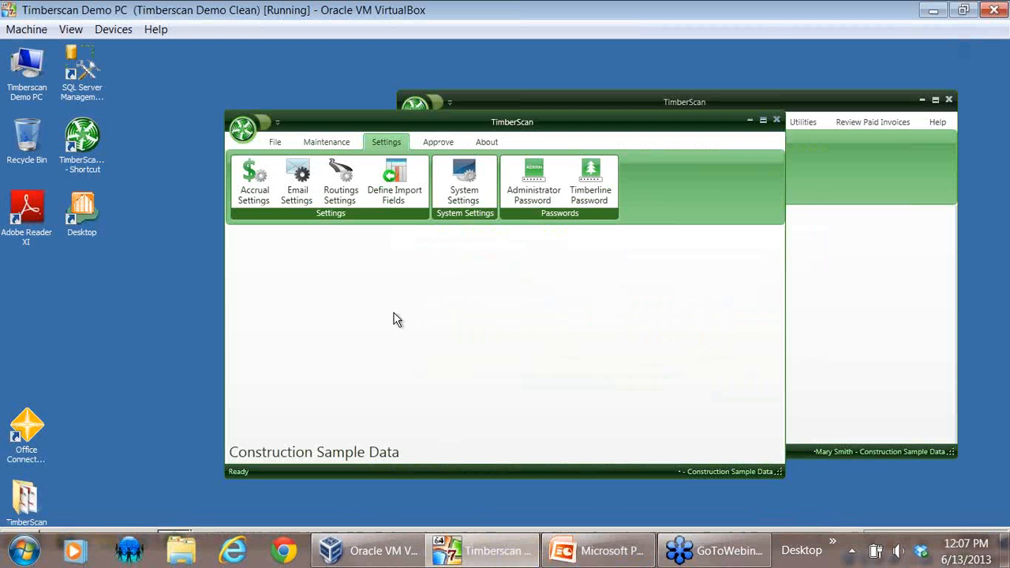
Examine the Auto-Approve Accounts list down to account 6121 Utilities, and cancel out of it.
left_click(436, 142)
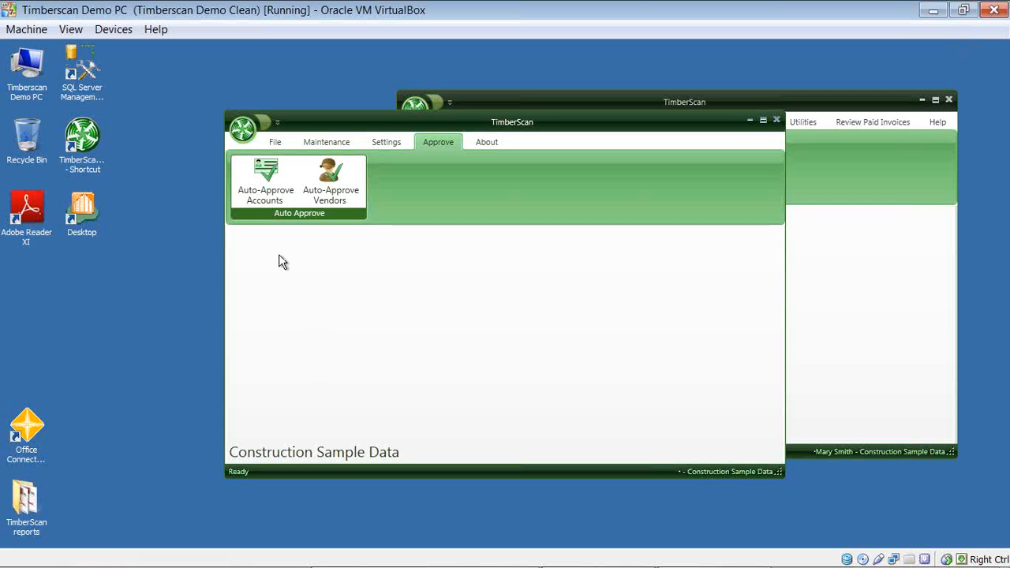
left_click(257, 189)
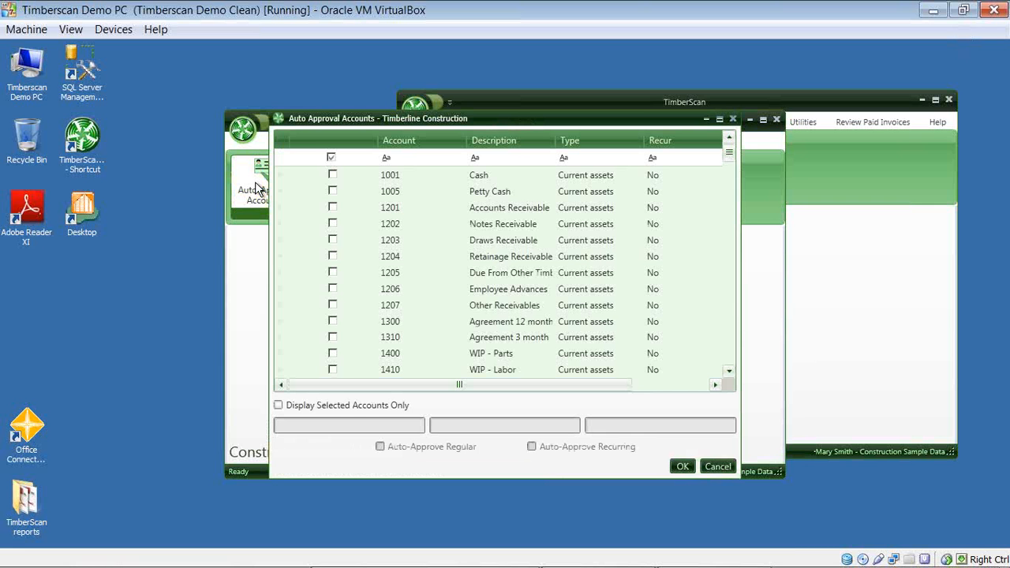
left_click(418, 240)
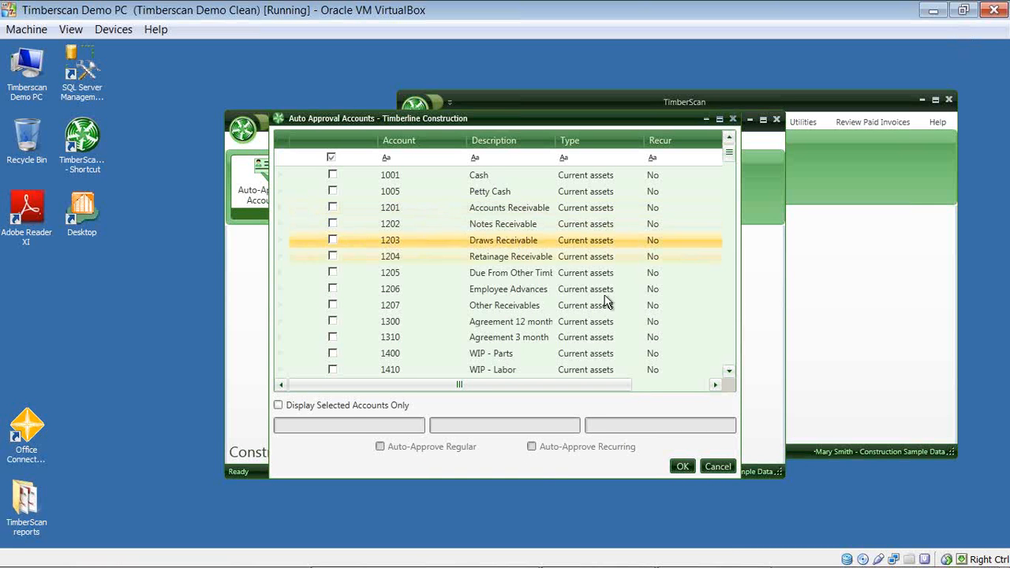
left_click(730, 351)
left_click(730, 351)
left_click(730, 351)
left_click(730, 351)
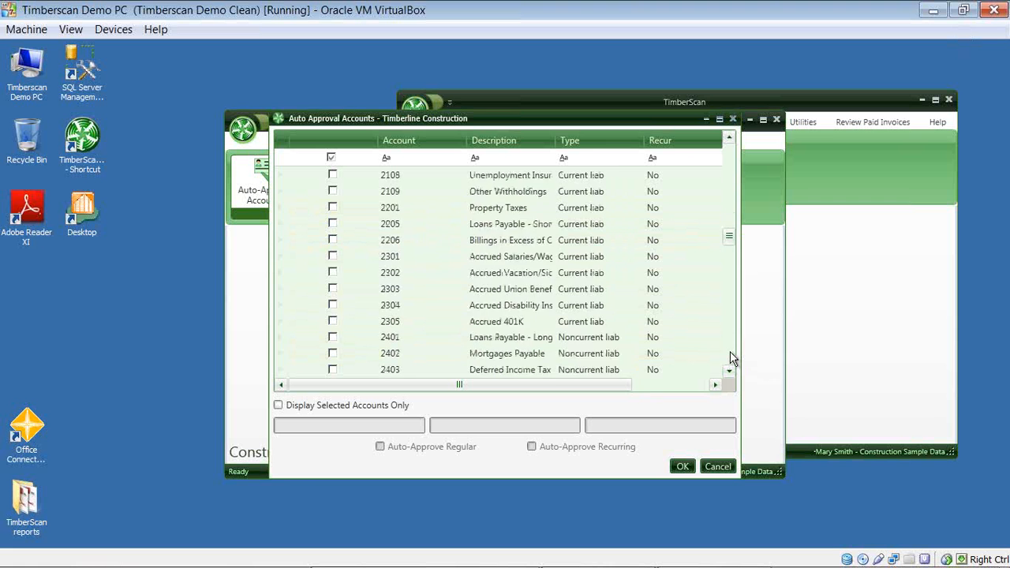
left_click(730, 351)
left_click(729, 351)
left_click(729, 351)
left_click(729, 358)
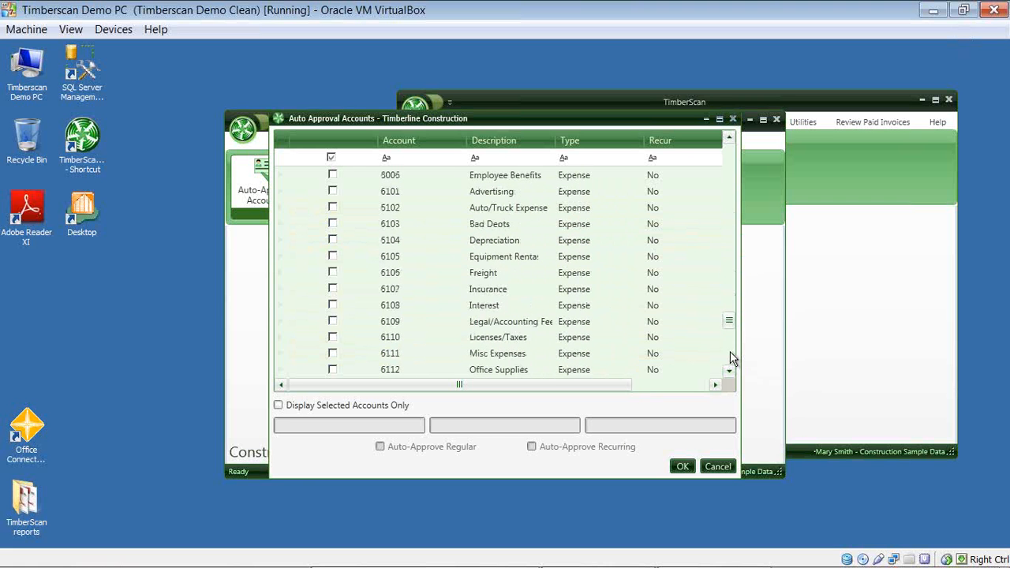
left_click(729, 357)
left_click(406, 323)
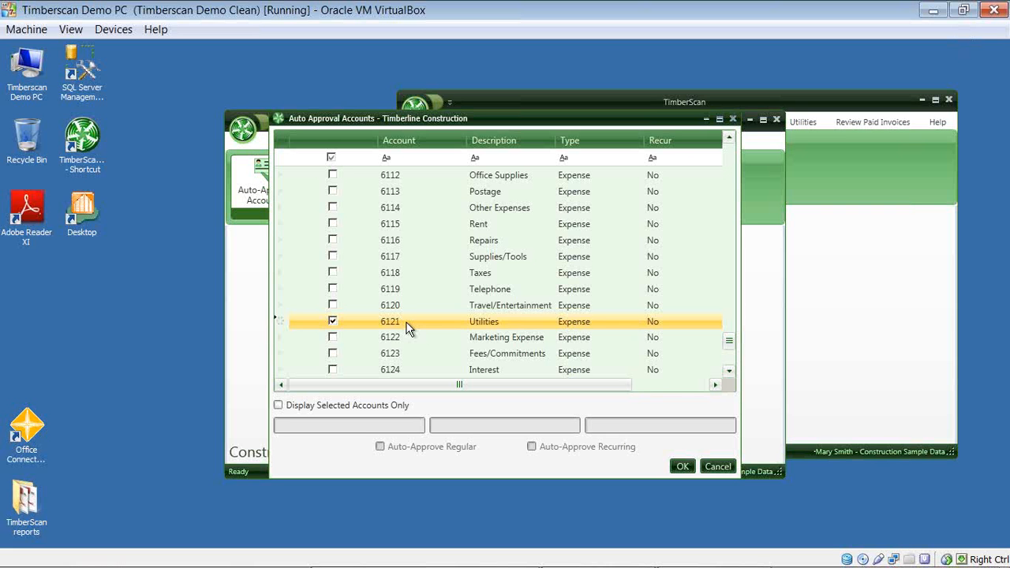
left_click(714, 466)
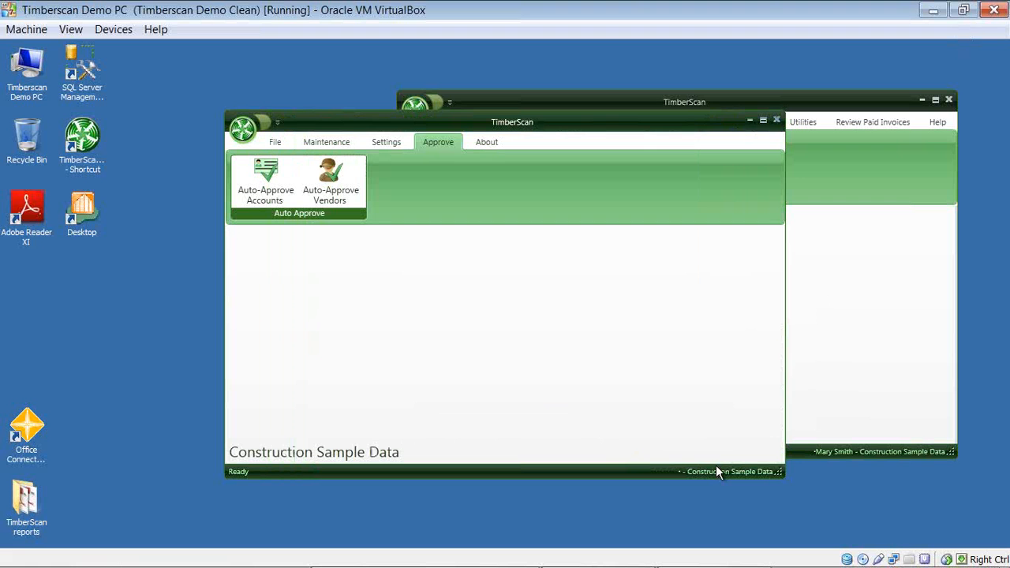
View the auto-approve settings and threshold for vendor 105 Adams Electric, and cancel out of the vendor list.
left_click(334, 200)
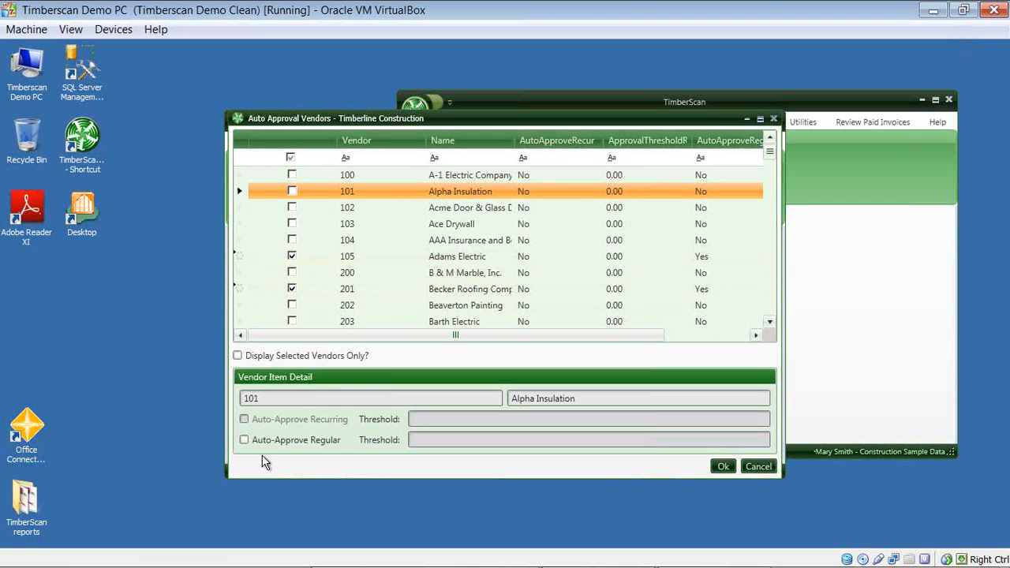
left_click(341, 257)
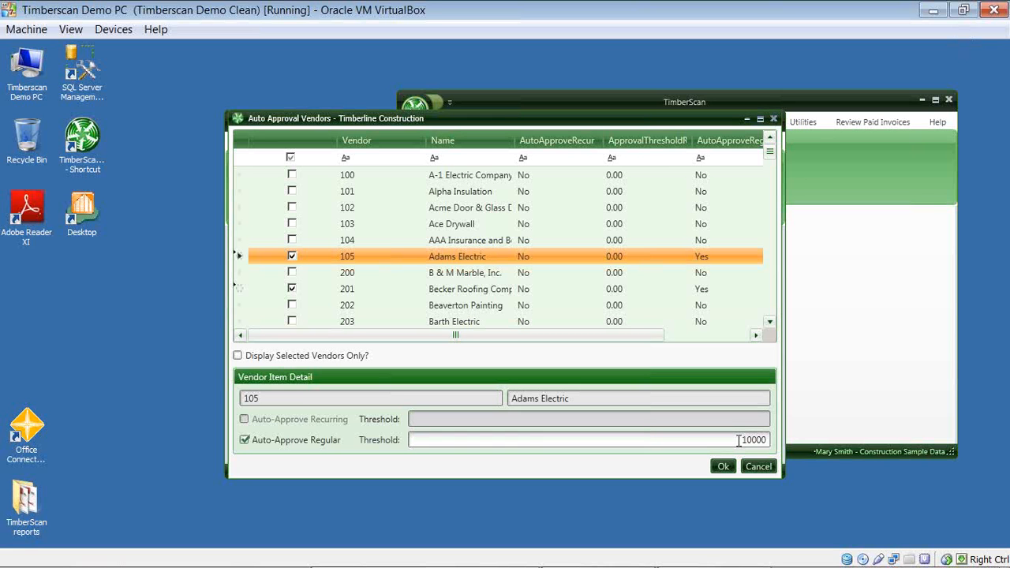
left_click(757, 467)
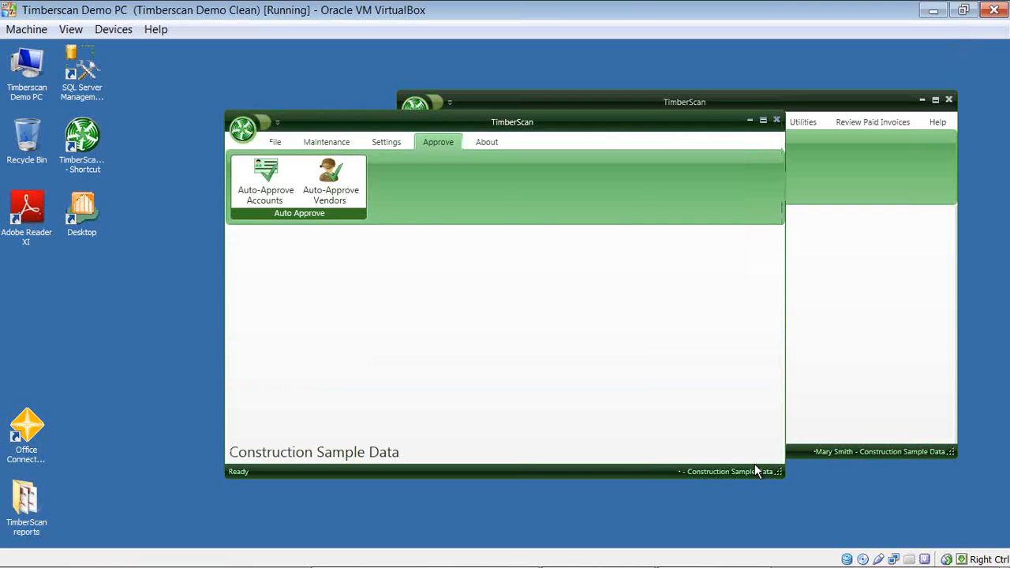
Set the document assembly order in System Settings to Checks/Invoice/Supporting Documents and save.
left_click(394, 148)
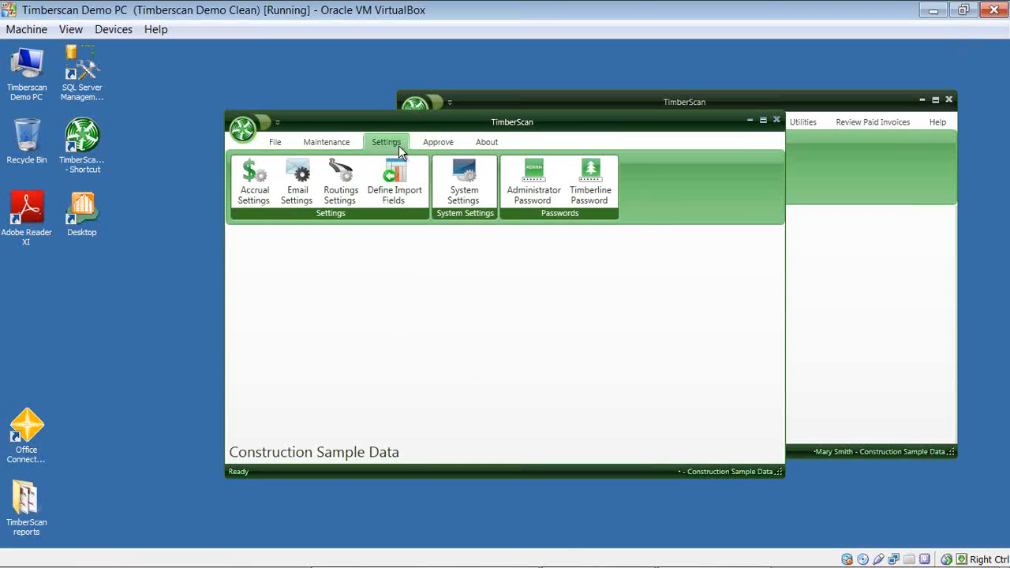
left_click(465, 192)
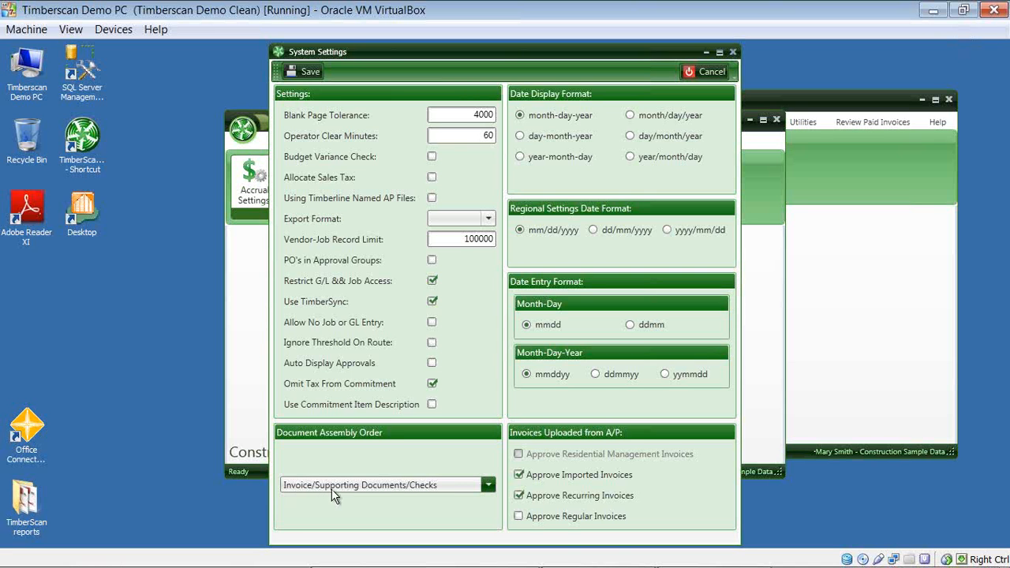
left_click(491, 485)
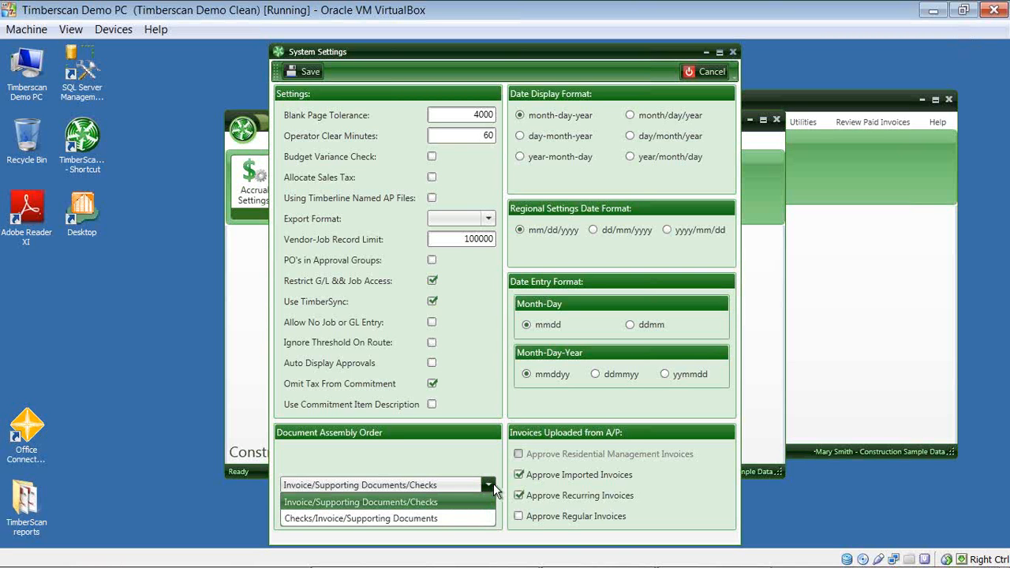
left_click(473, 518)
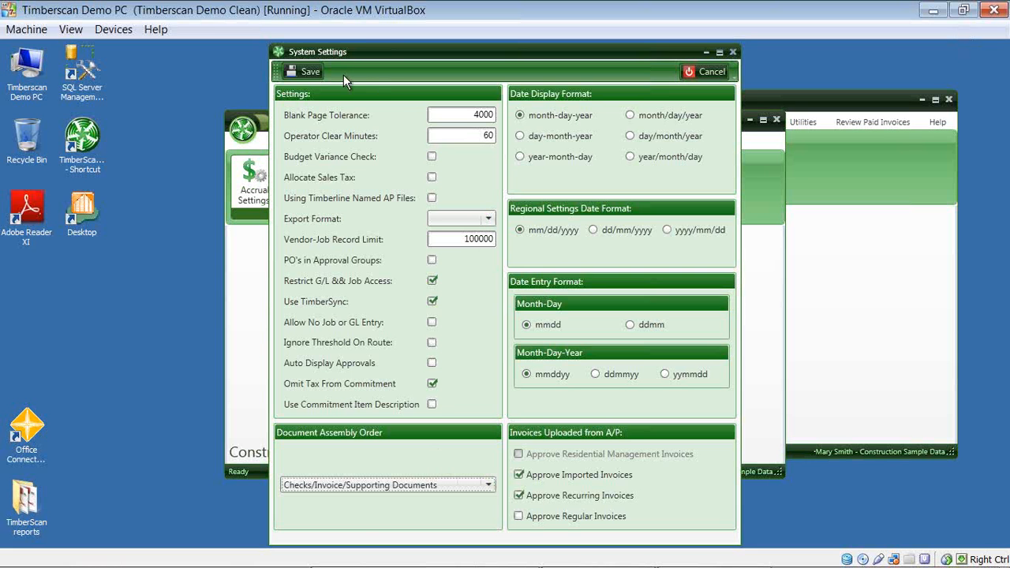
left_click(305, 71)
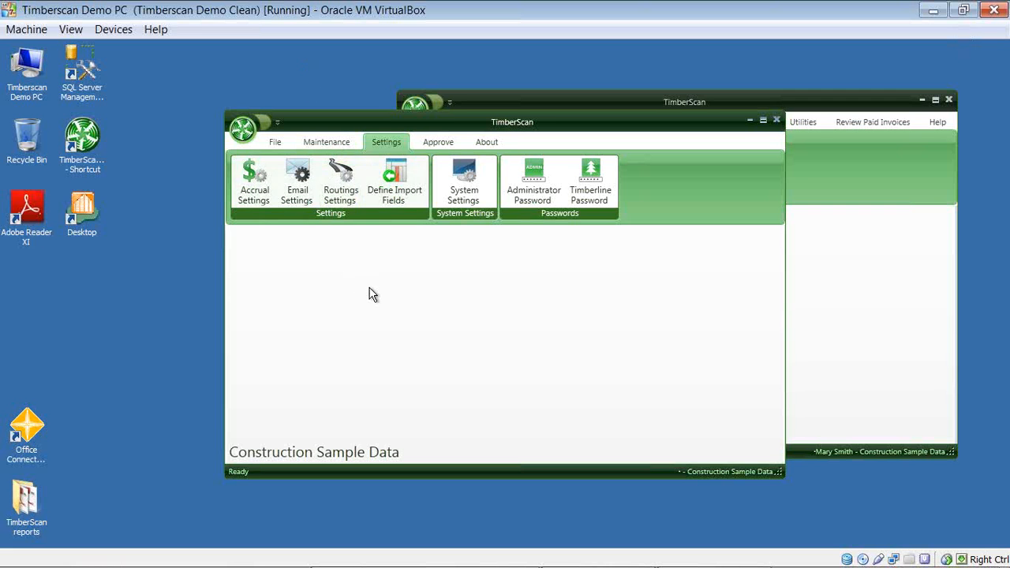
Review the Completed Invoices options for regular and job cost accruals in Accrual Settings, and save the settings.
left_click(252, 196)
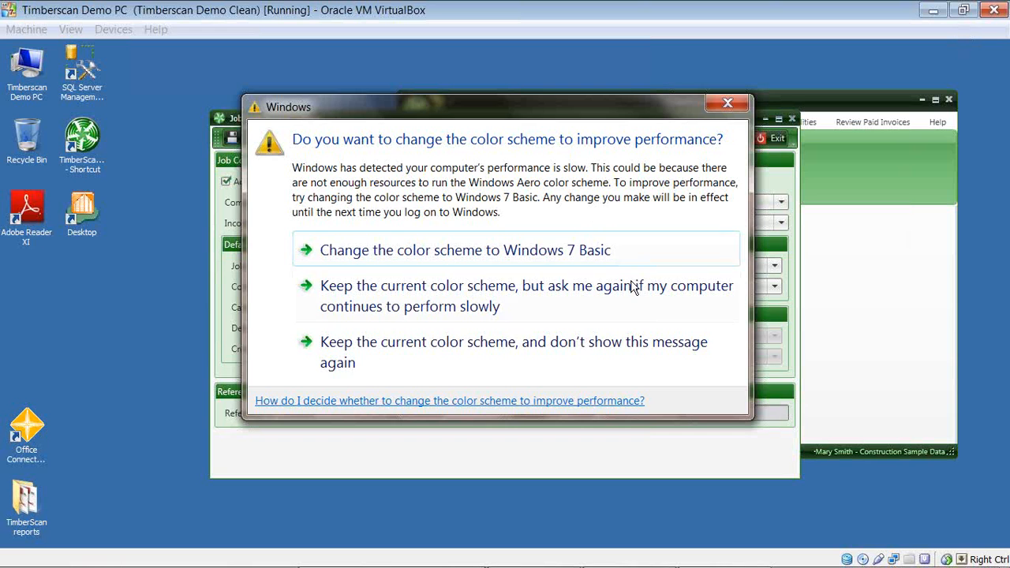
left_click(489, 250)
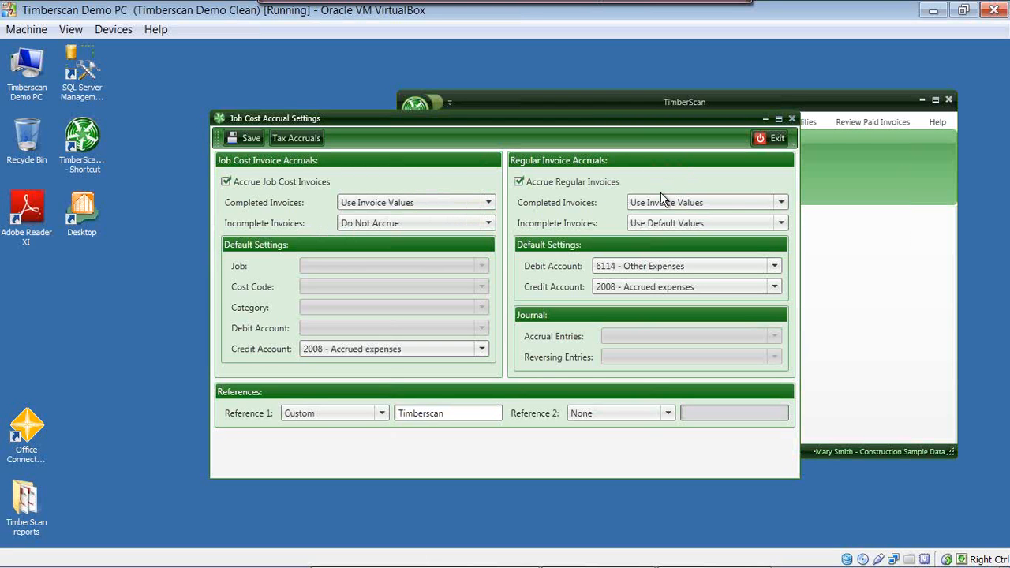
left_click(780, 203)
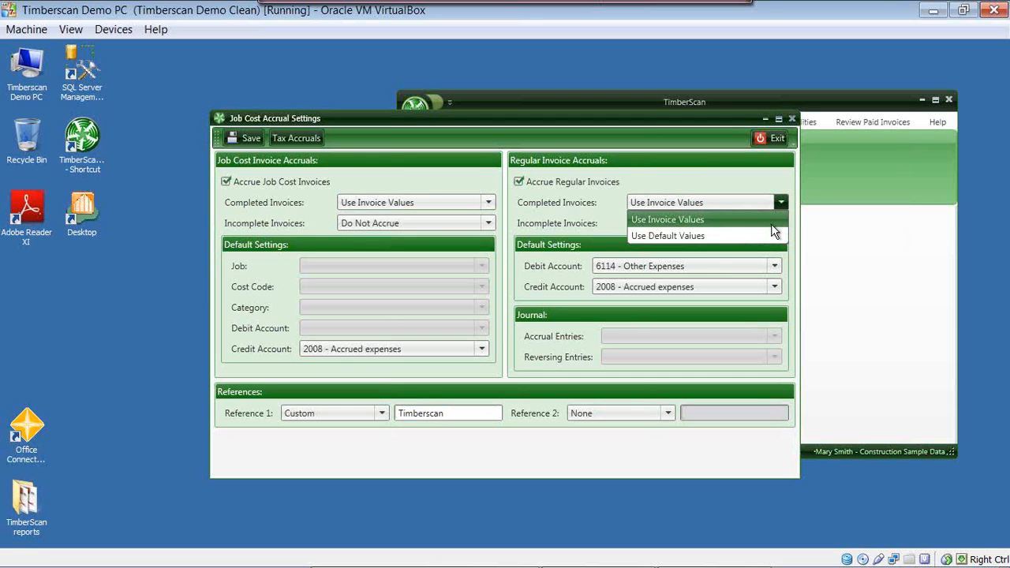
left_click(778, 203)
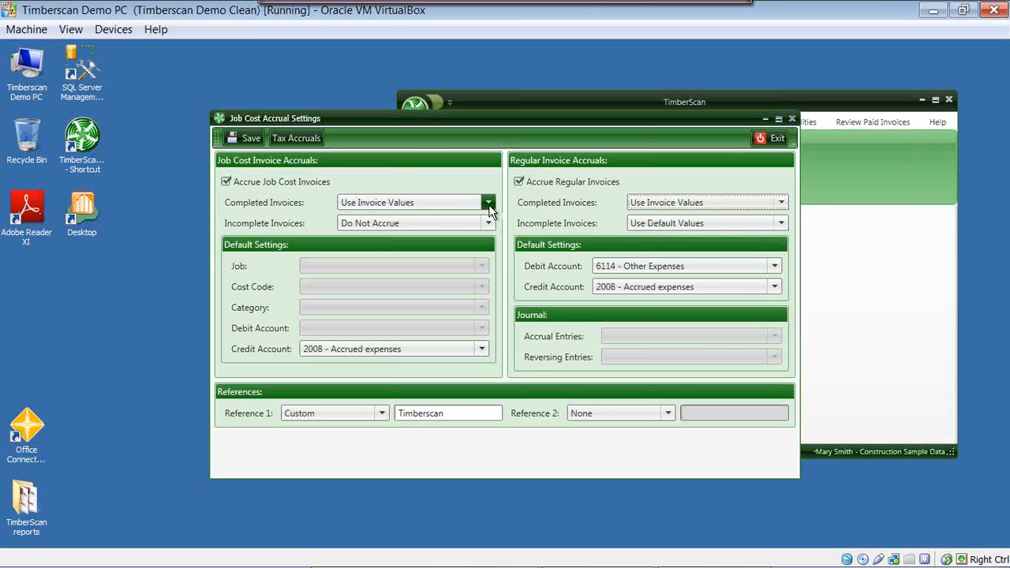
left_click(488, 203)
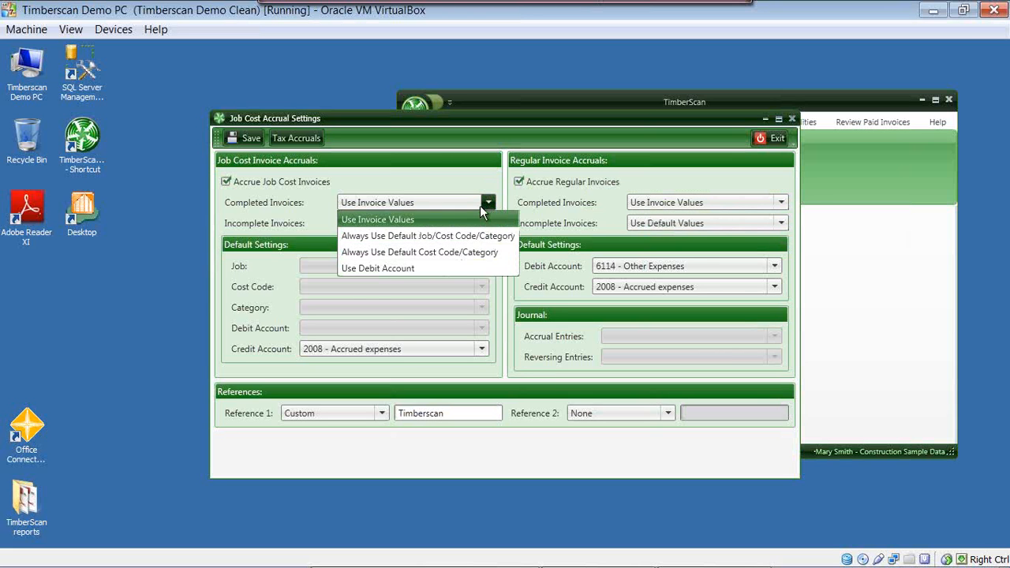
left_click(480, 204)
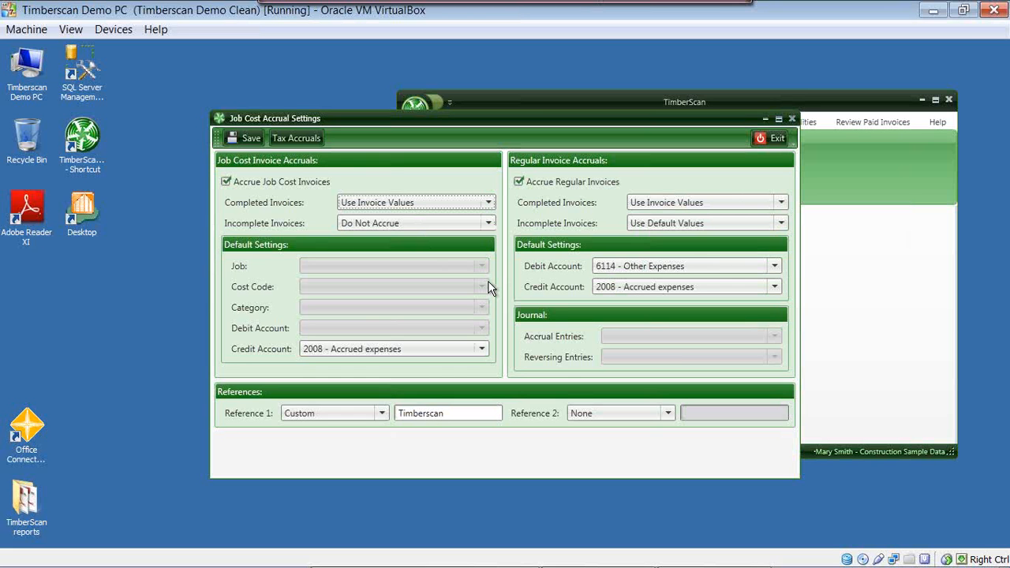
left_click(242, 140)
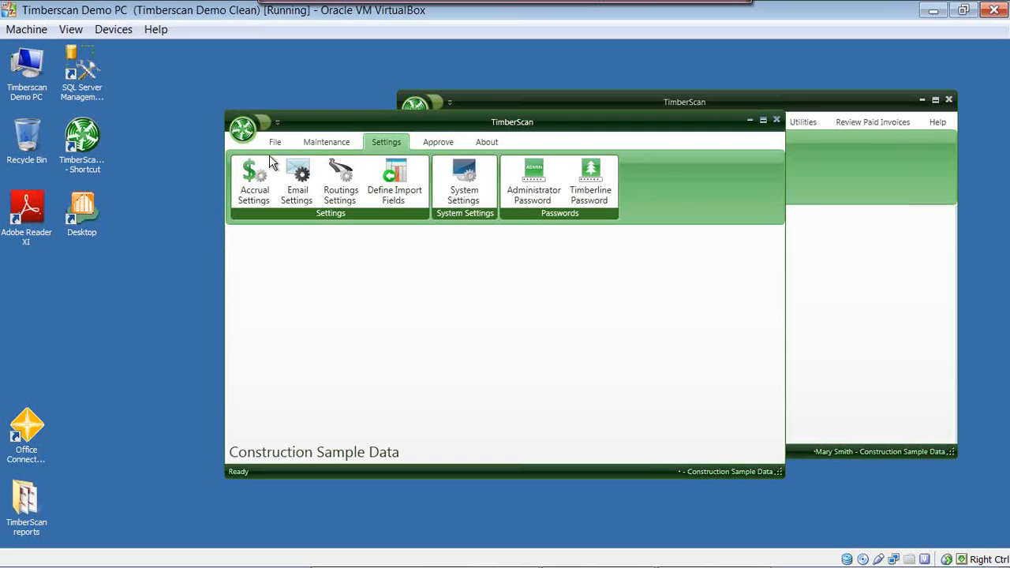
Open Accrue Invoices in the other TimberScan window and review the compiled invoices in a maximized grid, accepting the selection.
left_click(849, 278)
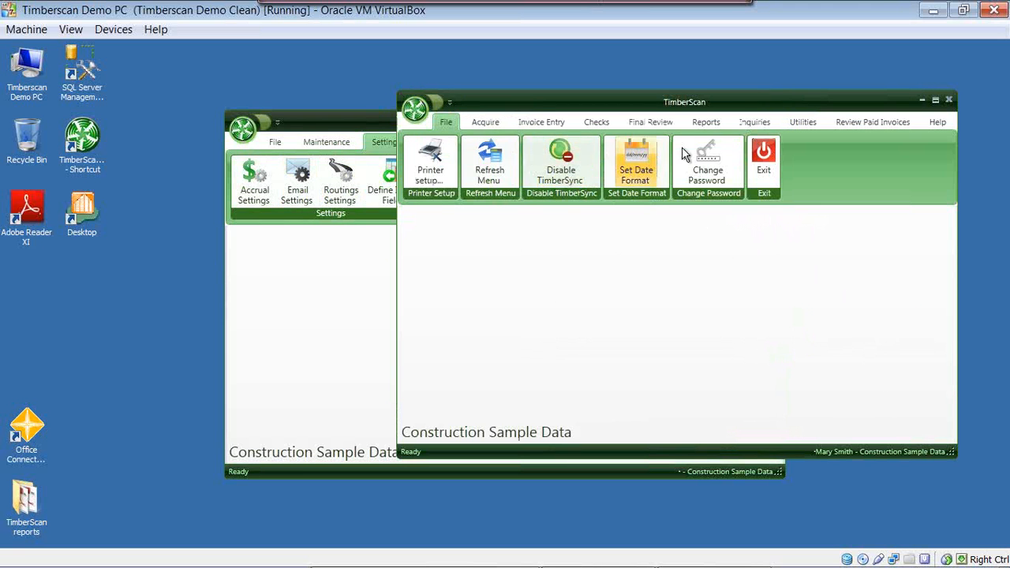
left_click(800, 121)
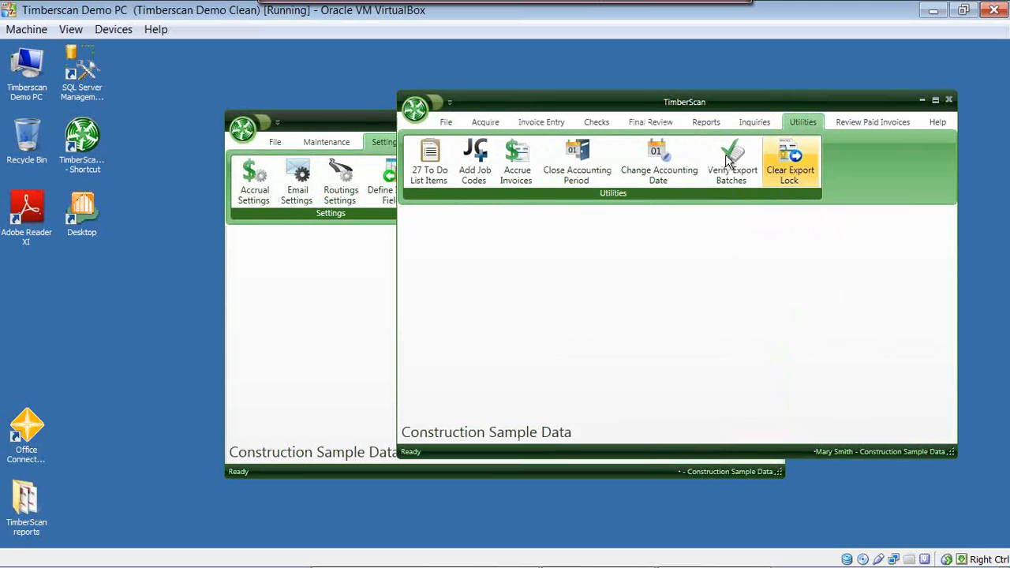
left_click(514, 168)
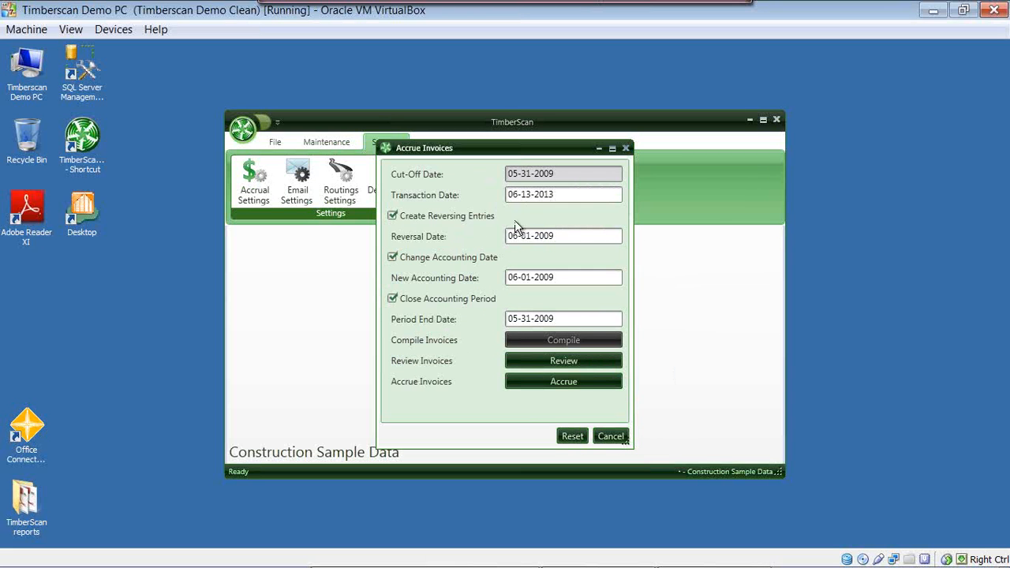
left_click(528, 360)
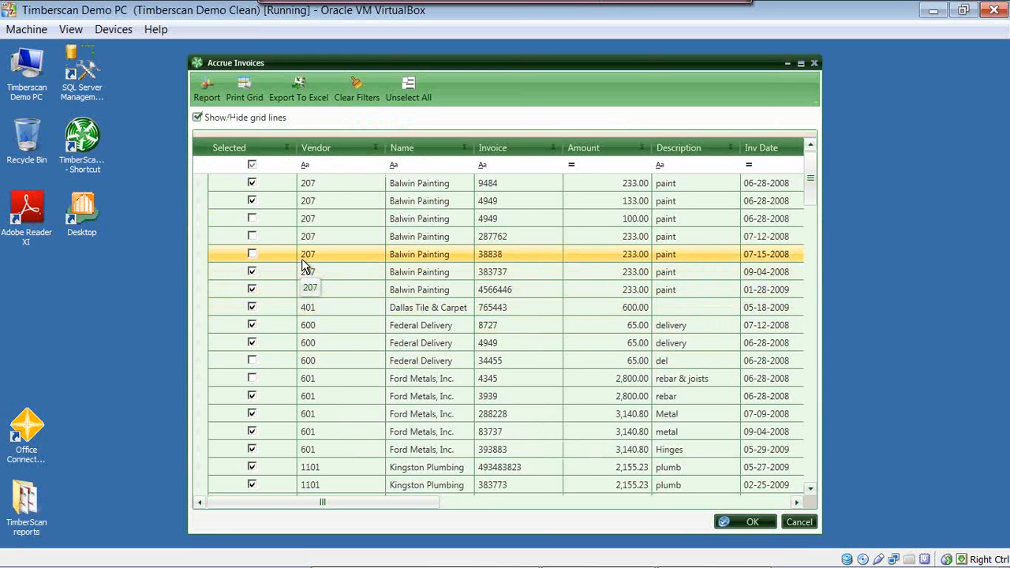
left_click(801, 67)
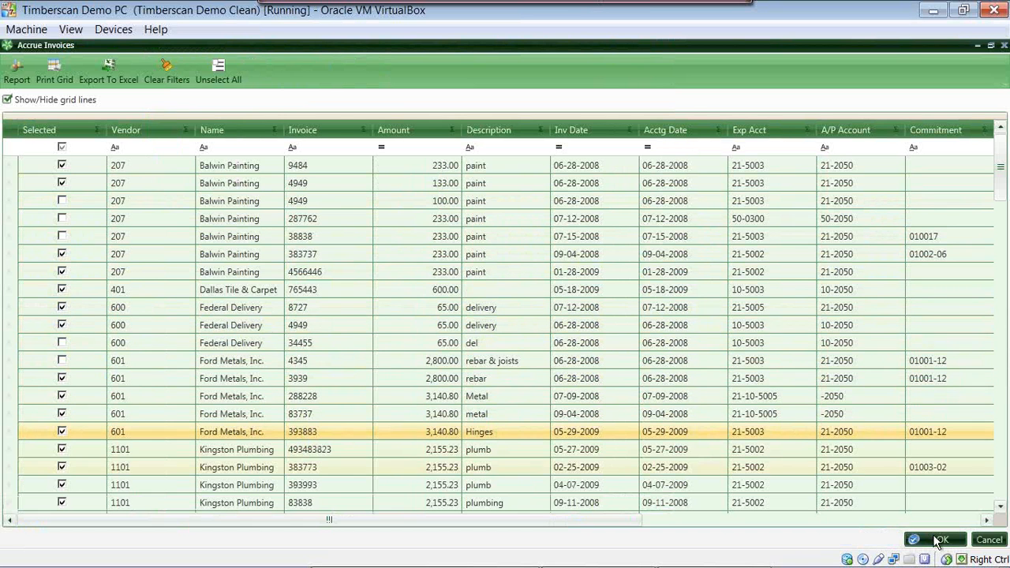
left_click(938, 539)
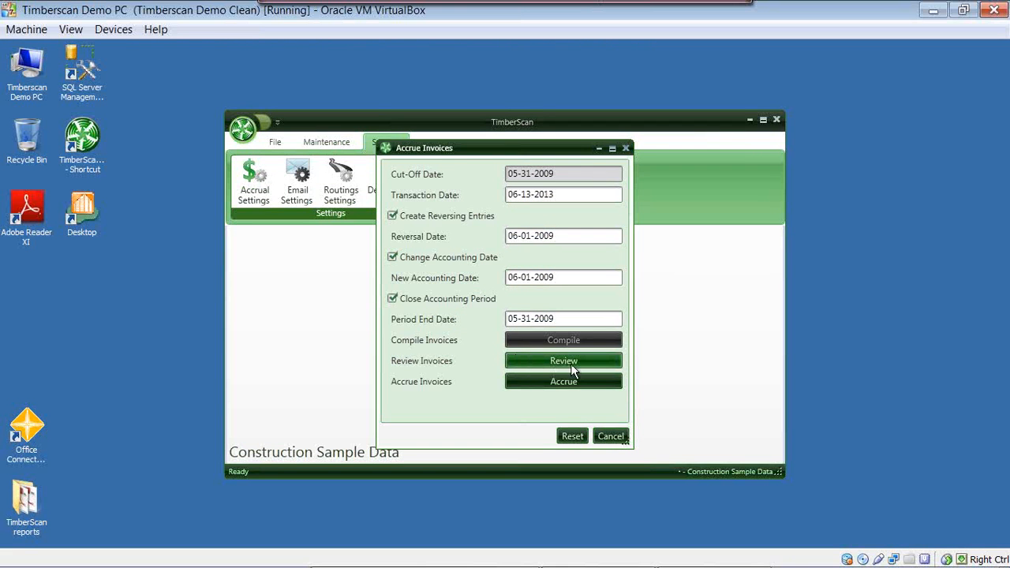
Start accruing the reviewed invoices to view where the job cost import file is saved, and cancel both the save and the accrual.
left_click(570, 386)
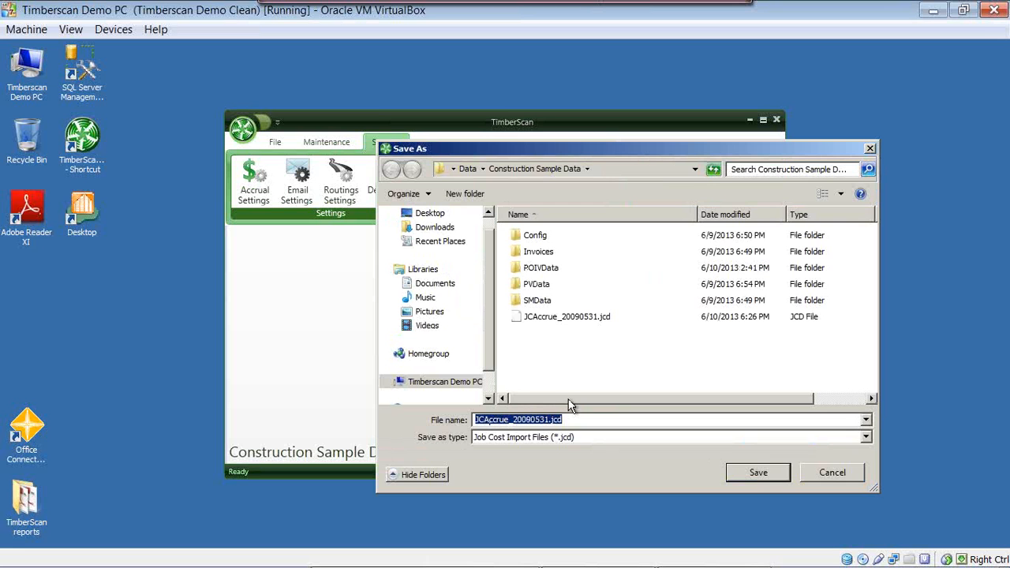
left_click(833, 472)
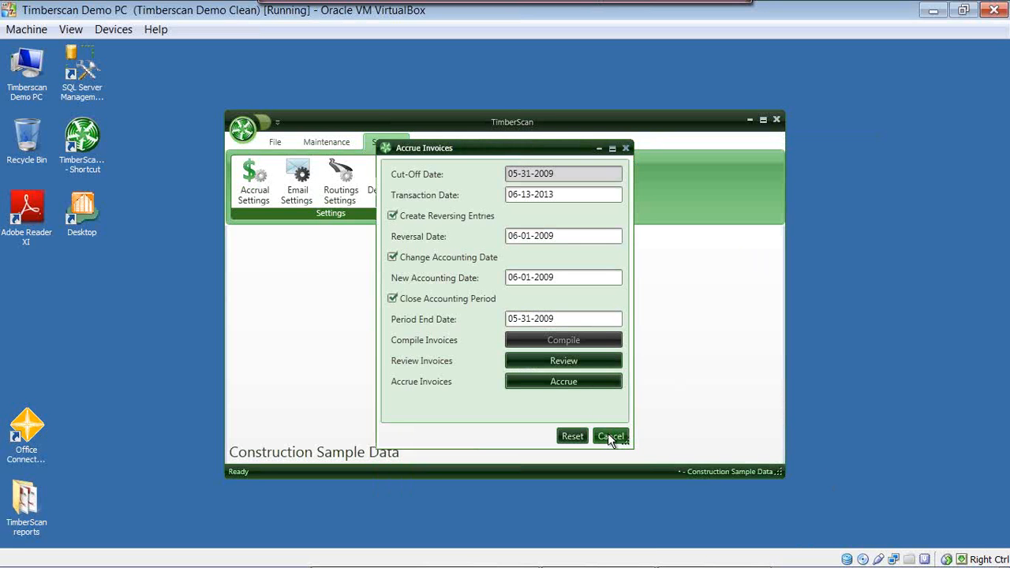
left_click(610, 437)
Leave the Accrue Invoices utility and open the primary invoices for invoice entry in a maximized window.
left_click(498, 312)
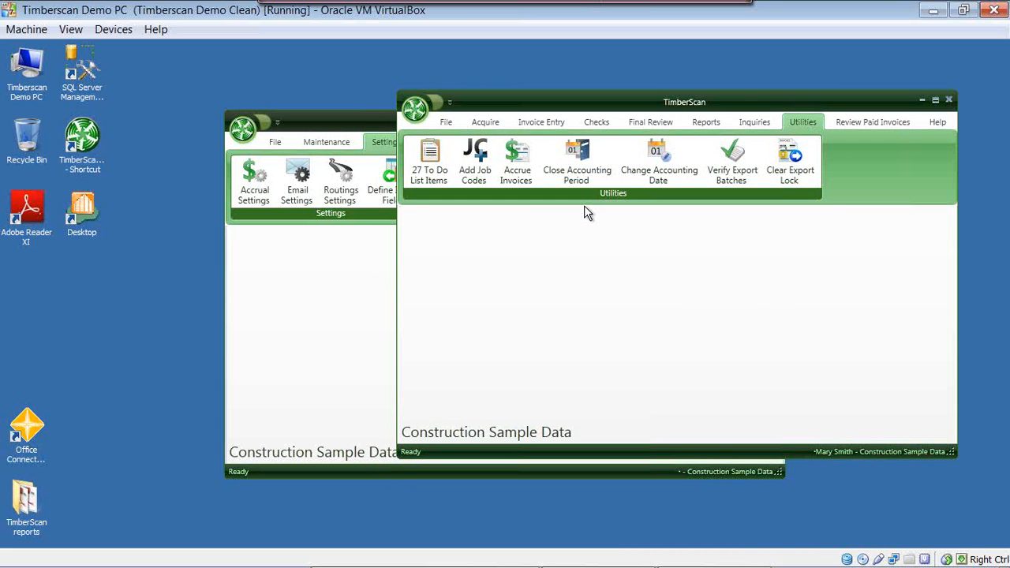
left_click(542, 125)
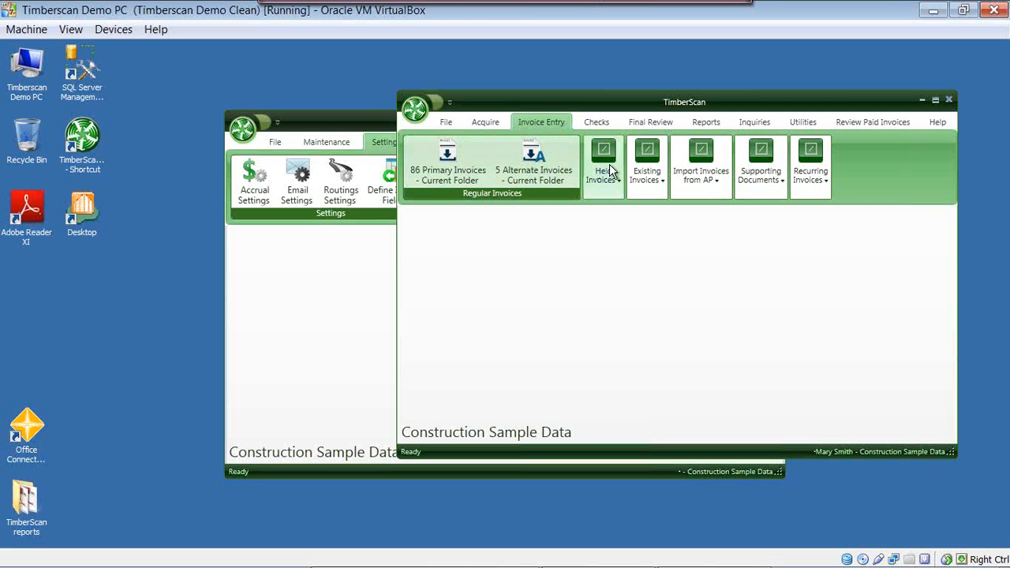
left_click(934, 101)
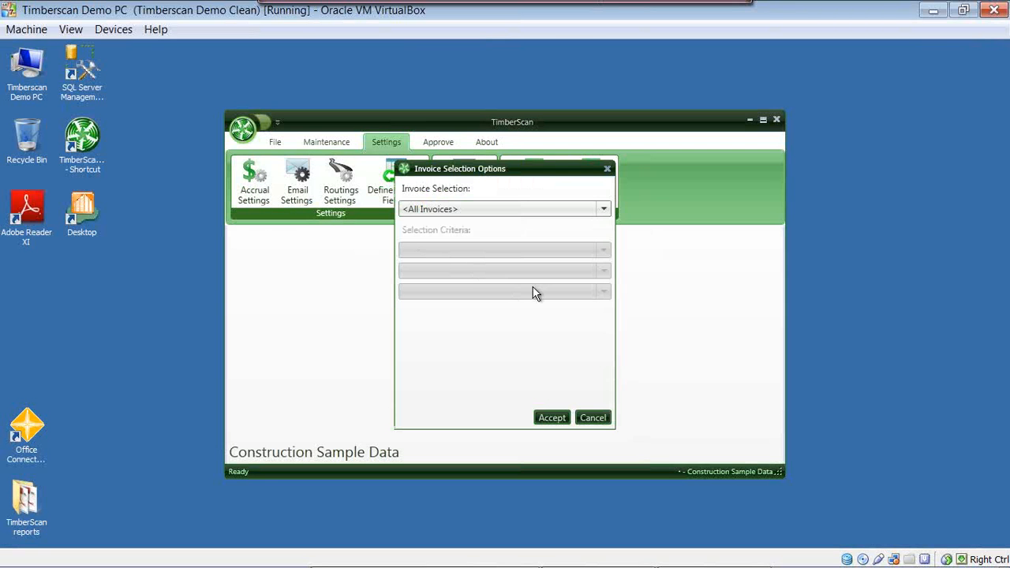
Select invoices by invoice type PRIORITY - Priority, open them for entry, and dismiss the vendor insurance warning.
left_click(602, 210)
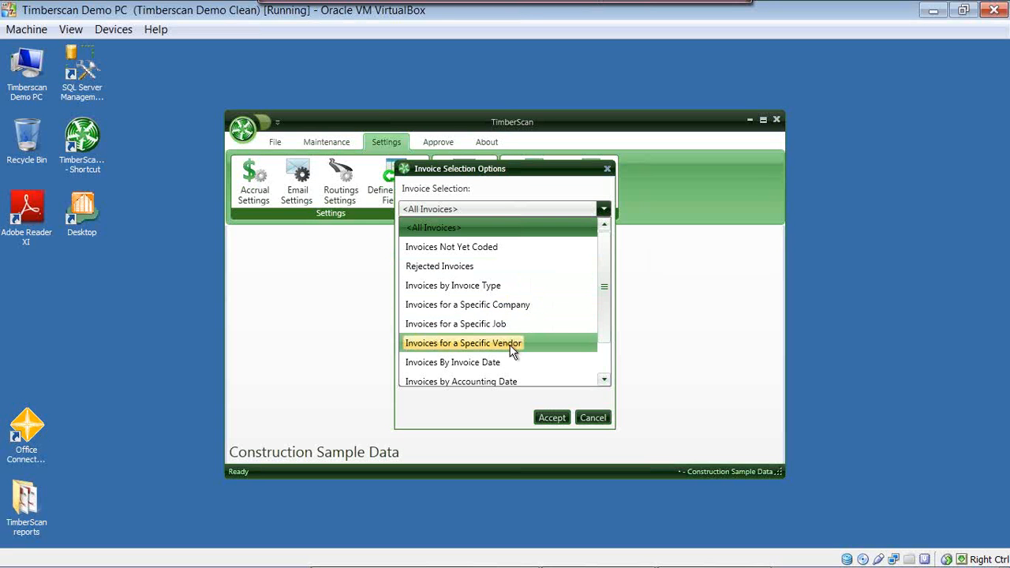
left_click(512, 289)
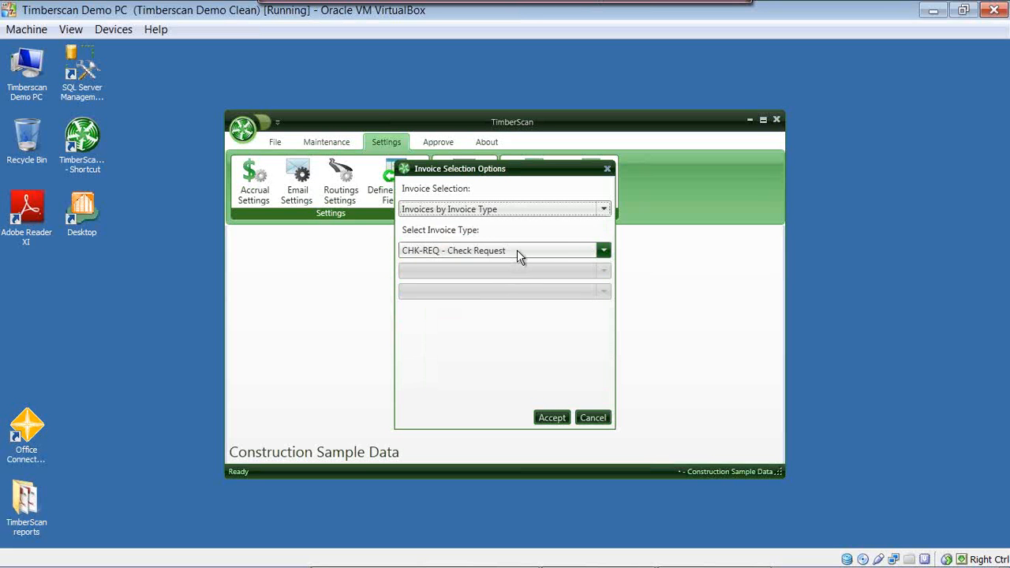
left_click(517, 249)
left_click(501, 290)
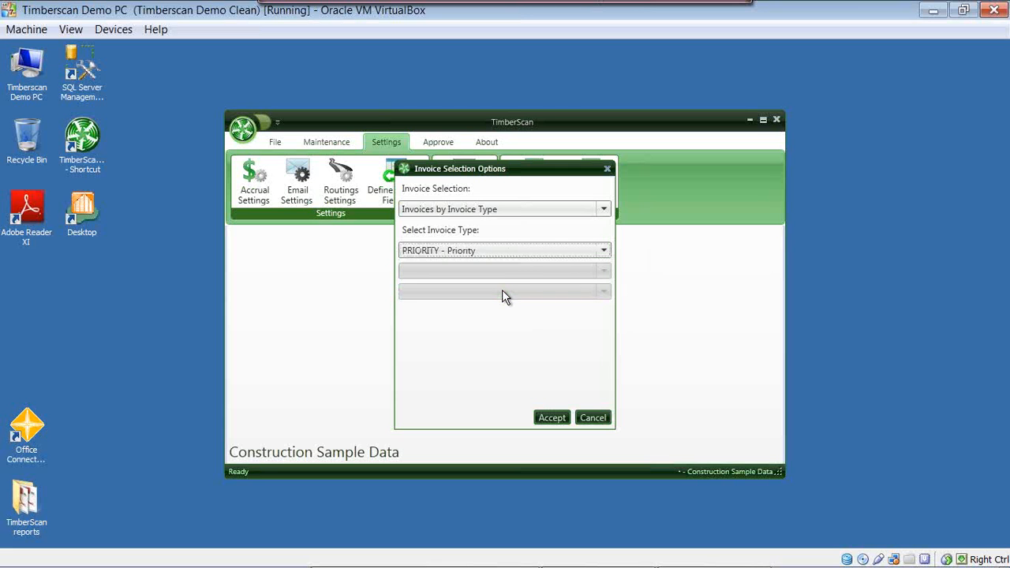
left_click(552, 417)
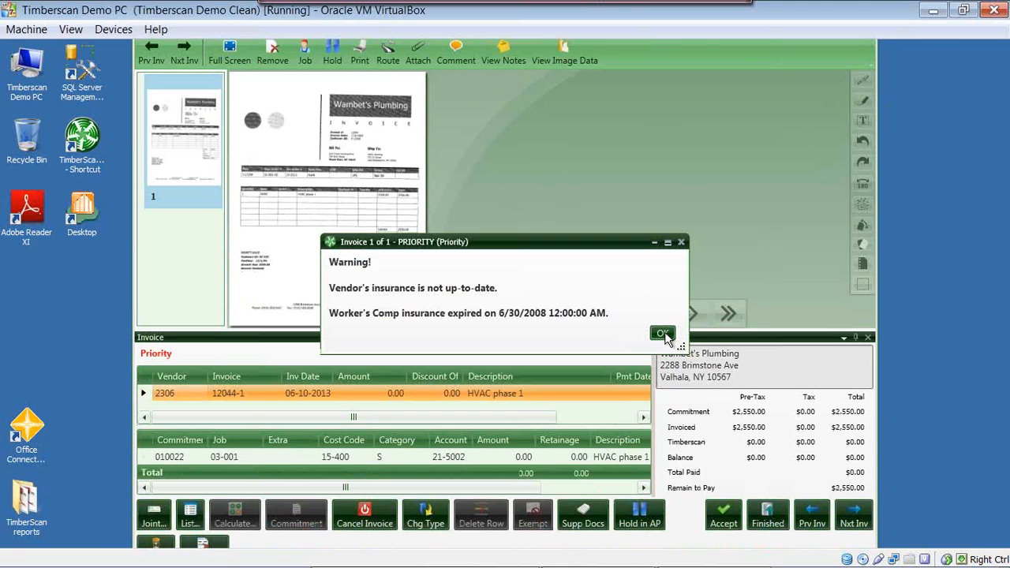
left_click(661, 334)
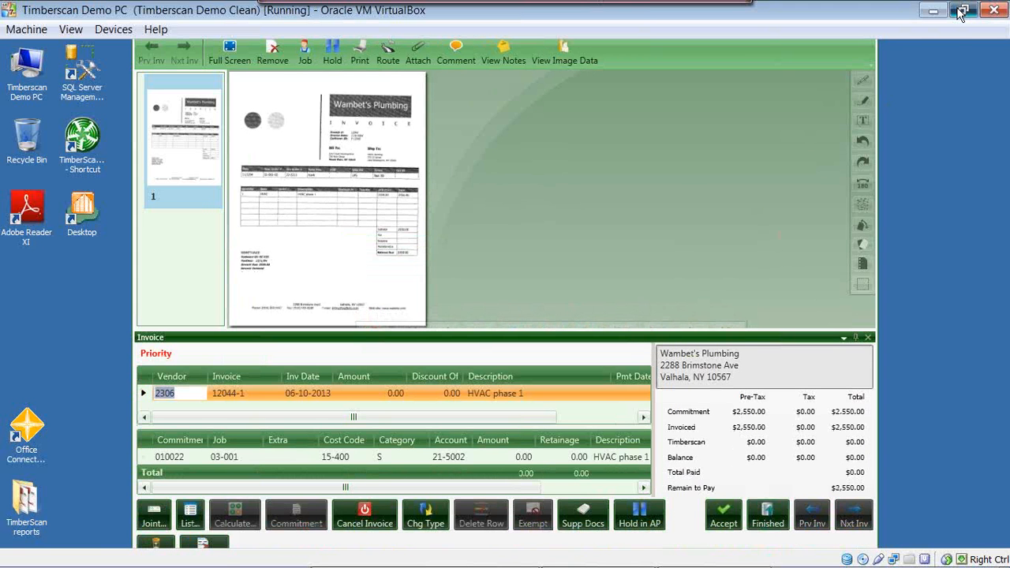
Start placing the priority invoice on hold to view the comment entry, cancel the comment, and close the invoice.
left_click(961, 10)
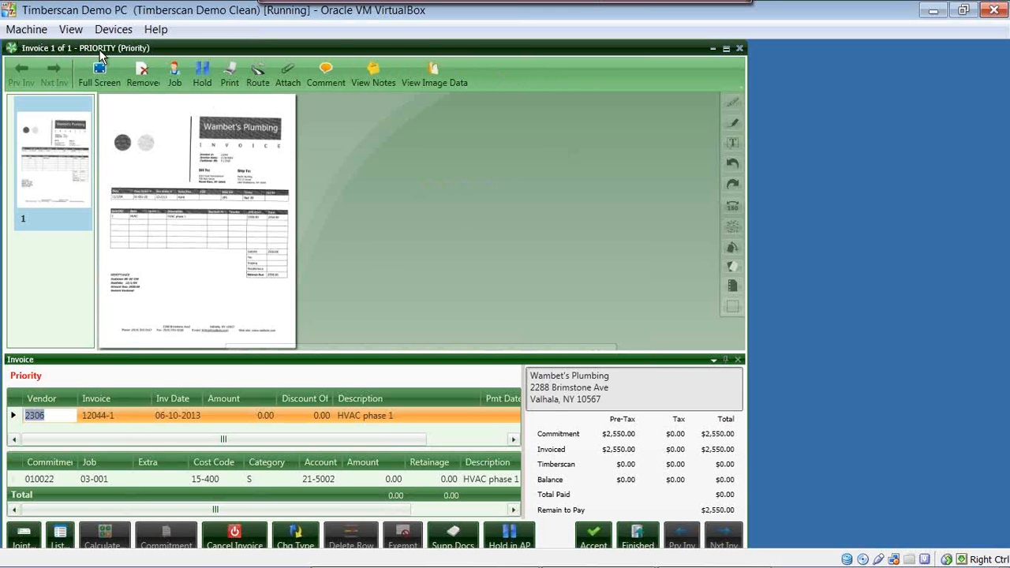
left_click(311, 203)
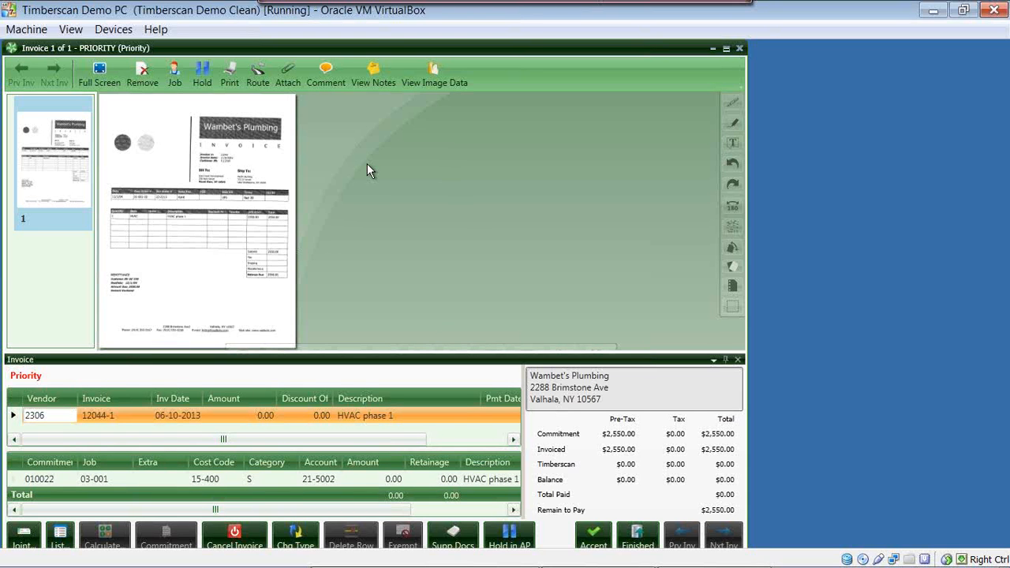
left_click(204, 74)
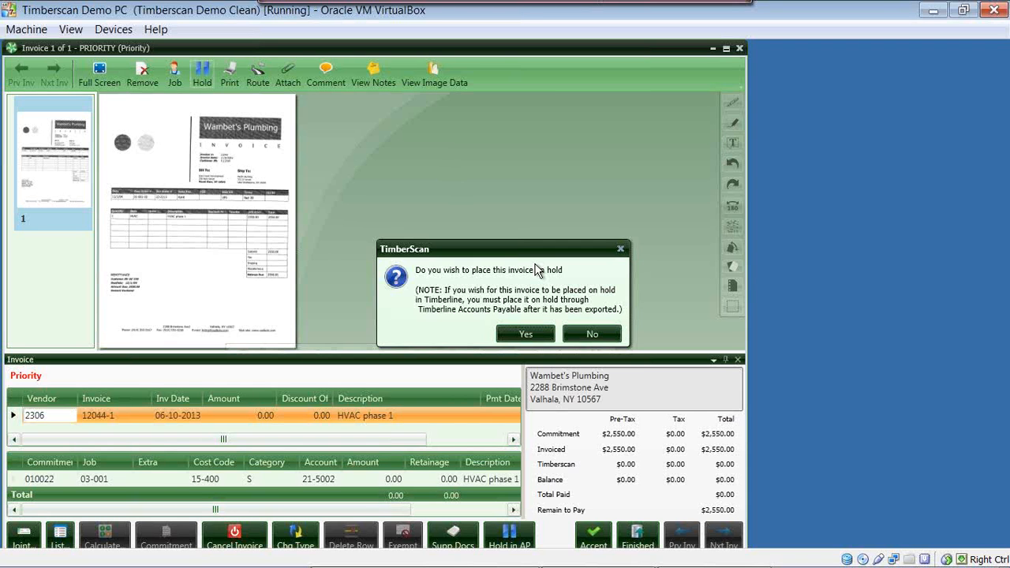
left_click(527, 334)
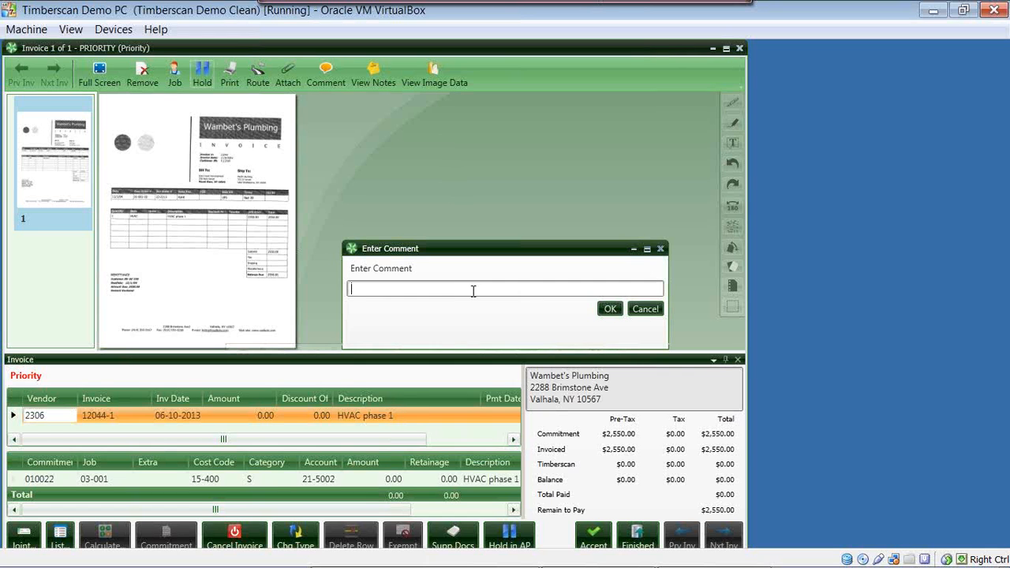
left_click(644, 309)
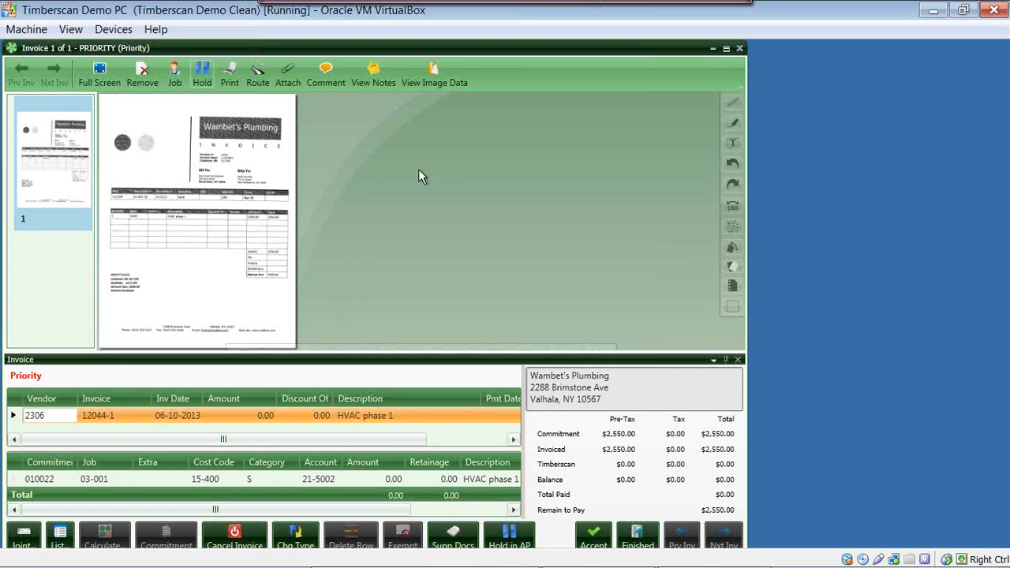
left_click(740, 50)
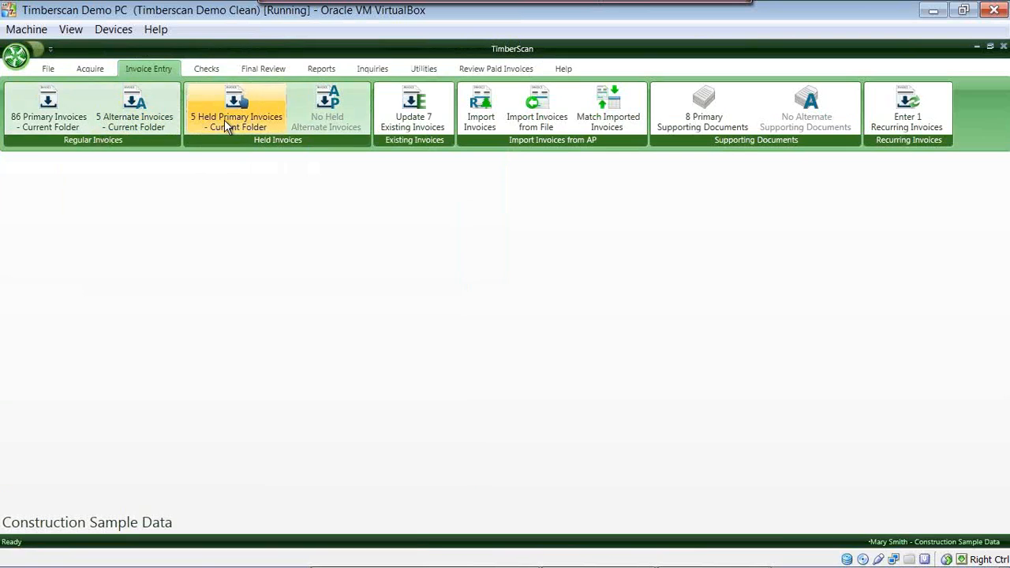
Open all held primary invoices, review the first invoice's notes and entry details, and close it.
left_click(231, 118)
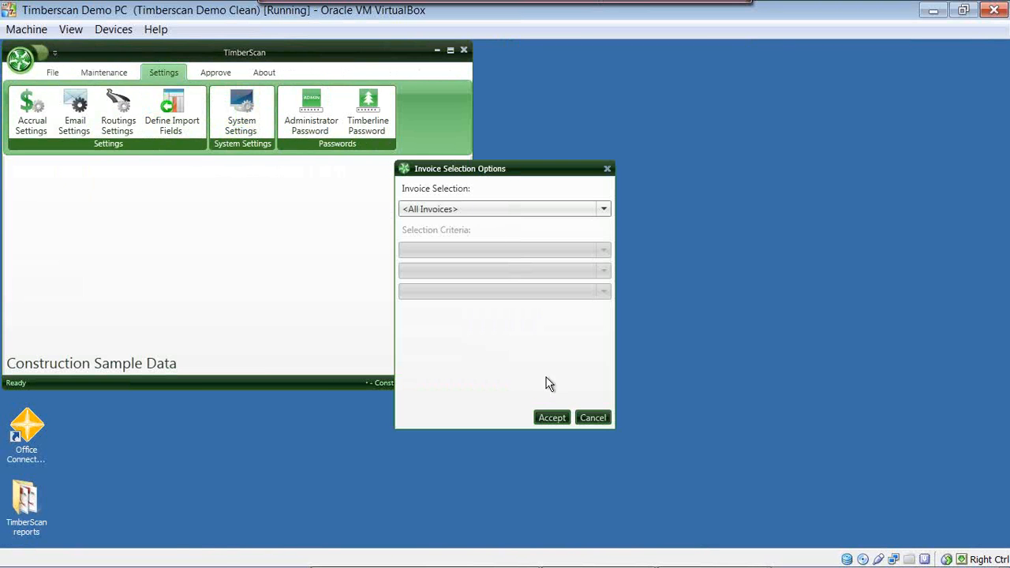
left_click(553, 417)
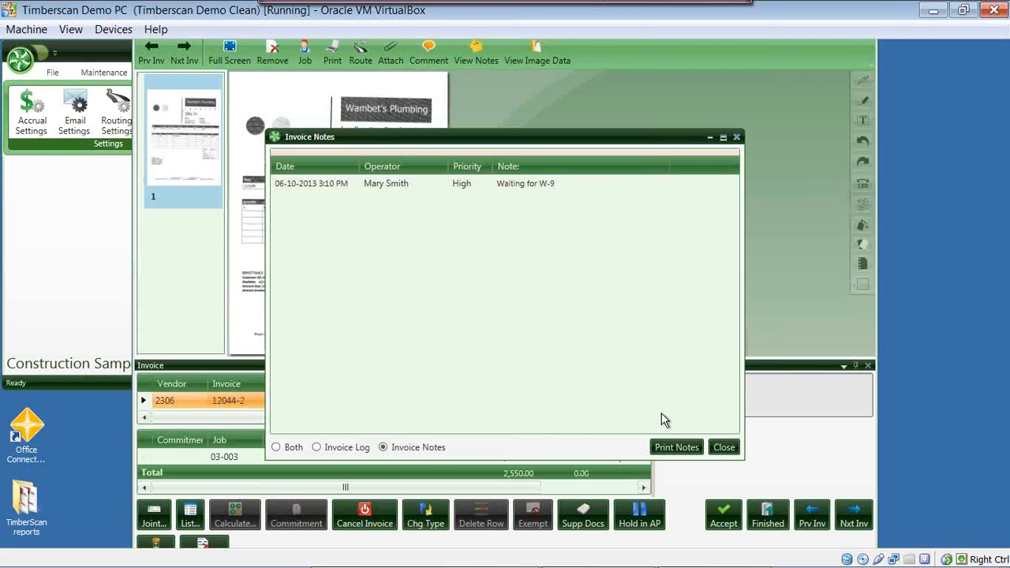
left_click(724, 448)
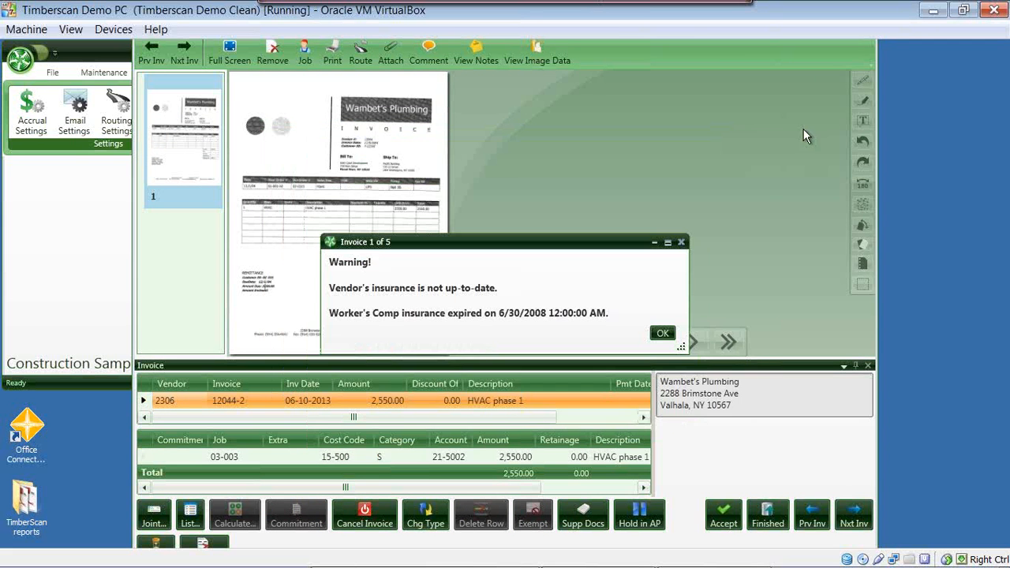
left_click(661, 333)
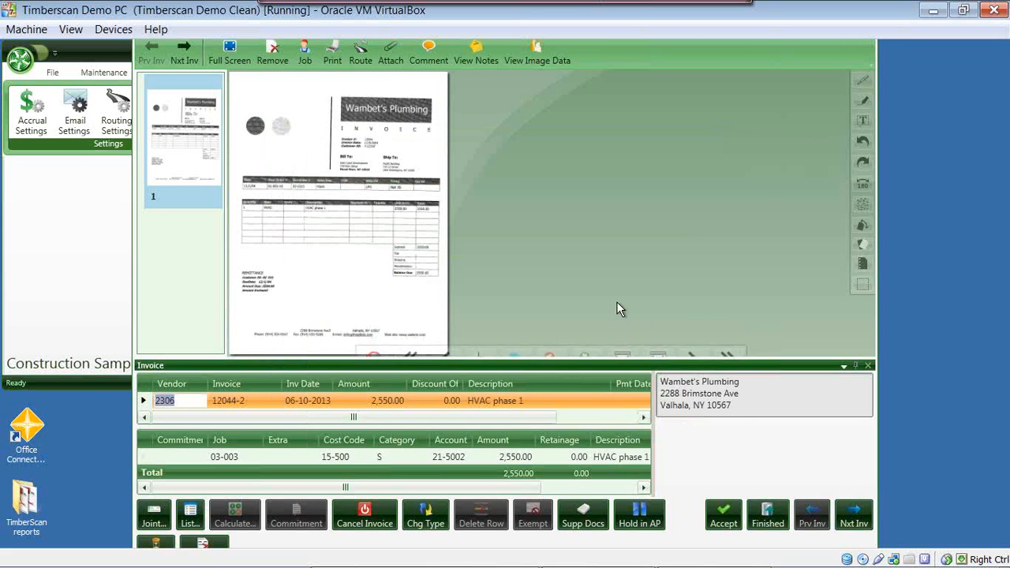
left_click(963, 9)
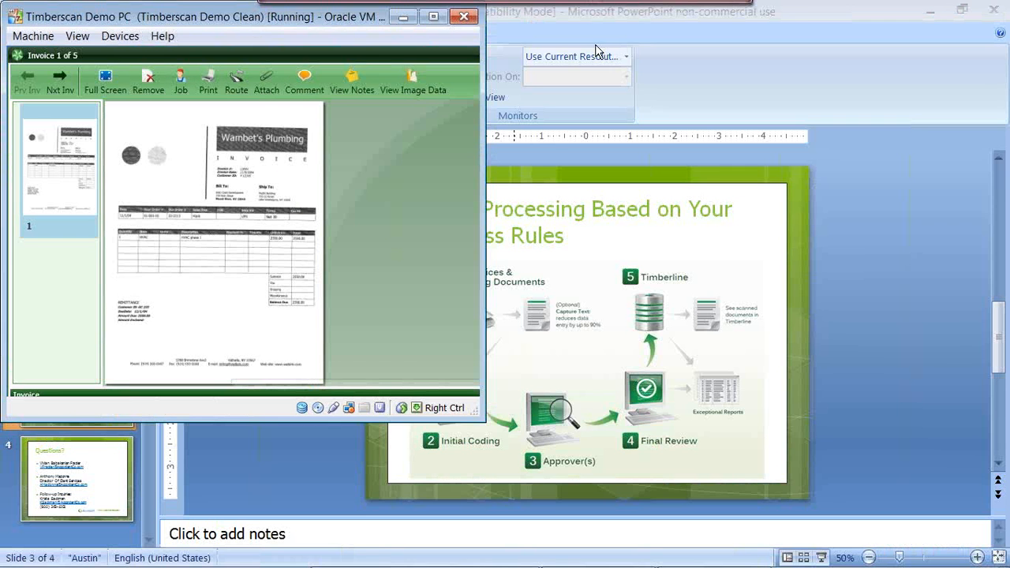
left_click(433, 15)
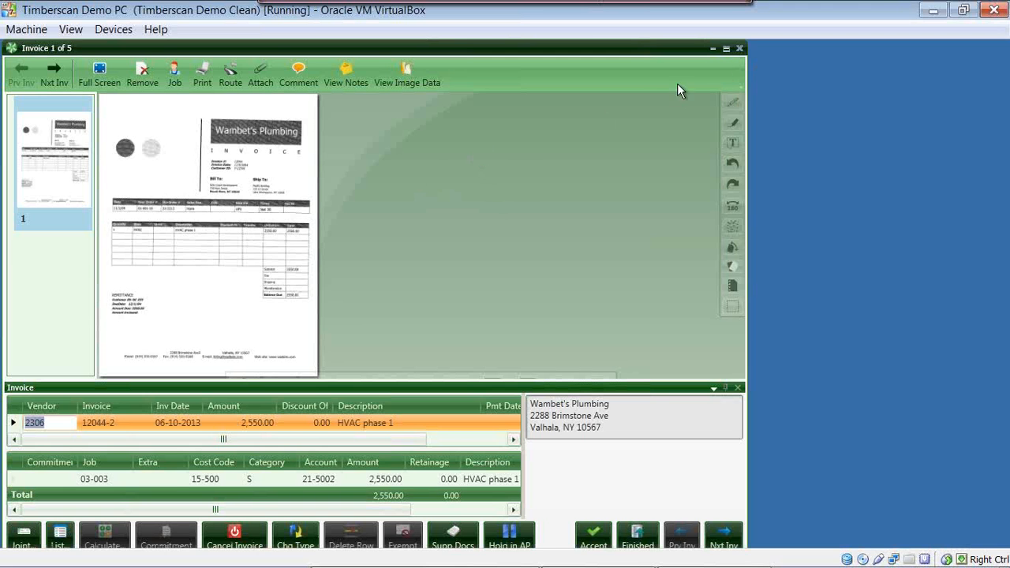
left_click(739, 49)
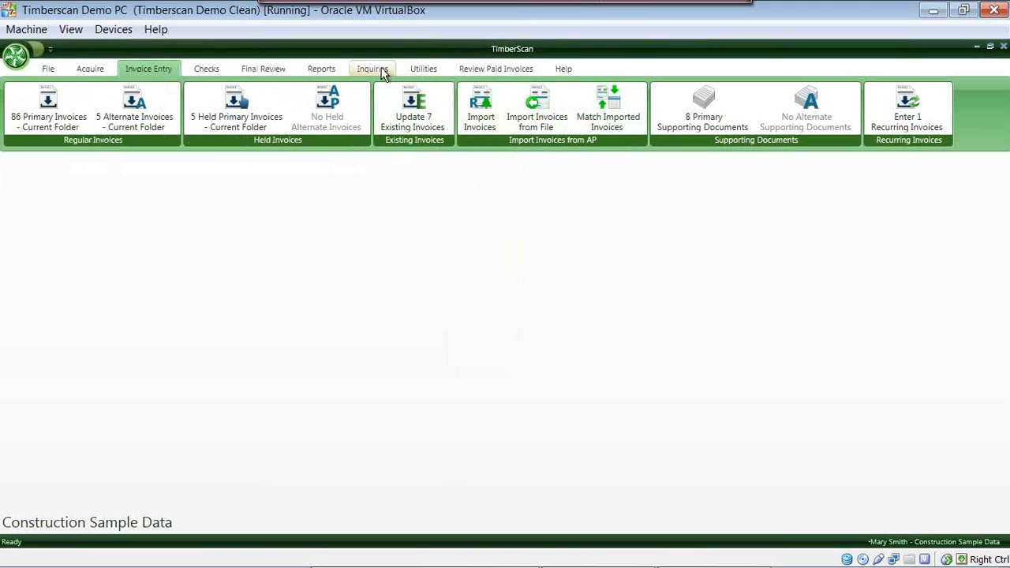
Run a job cost invoices inquiry for current invoices, all dates and selected job 03-002, and maximize the results.
left_click(384, 68)
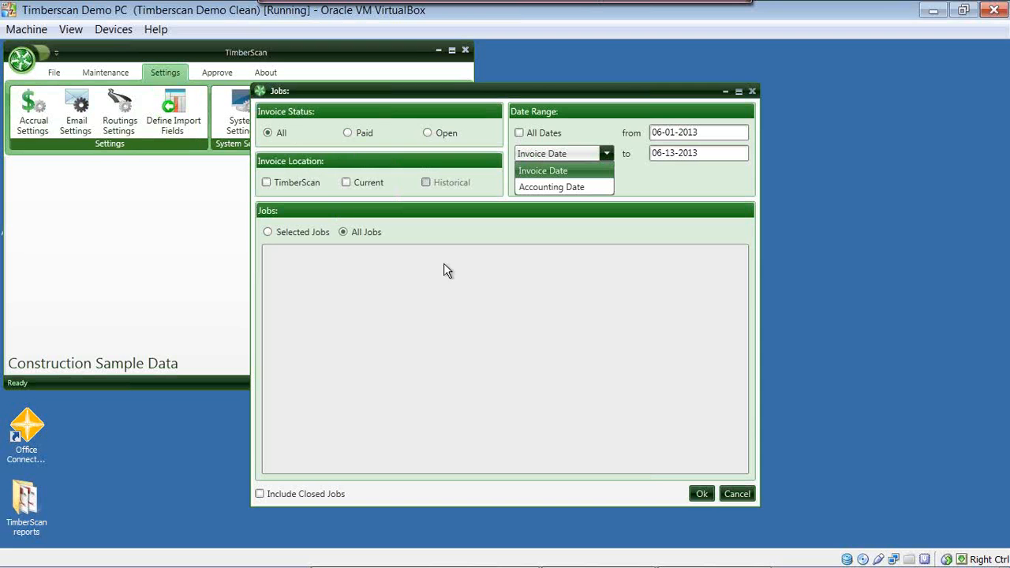
left_click(347, 188)
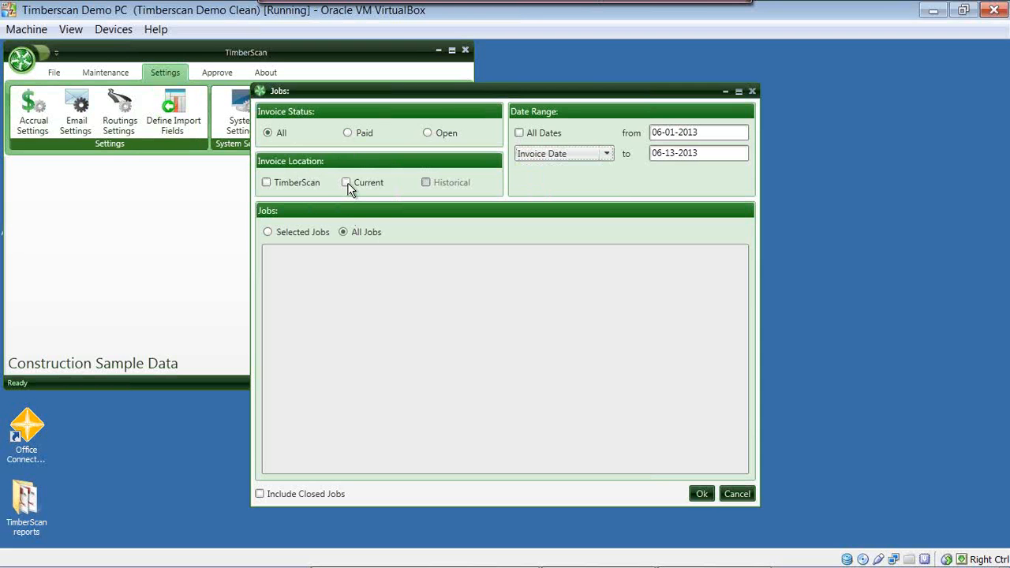
left_click(347, 188)
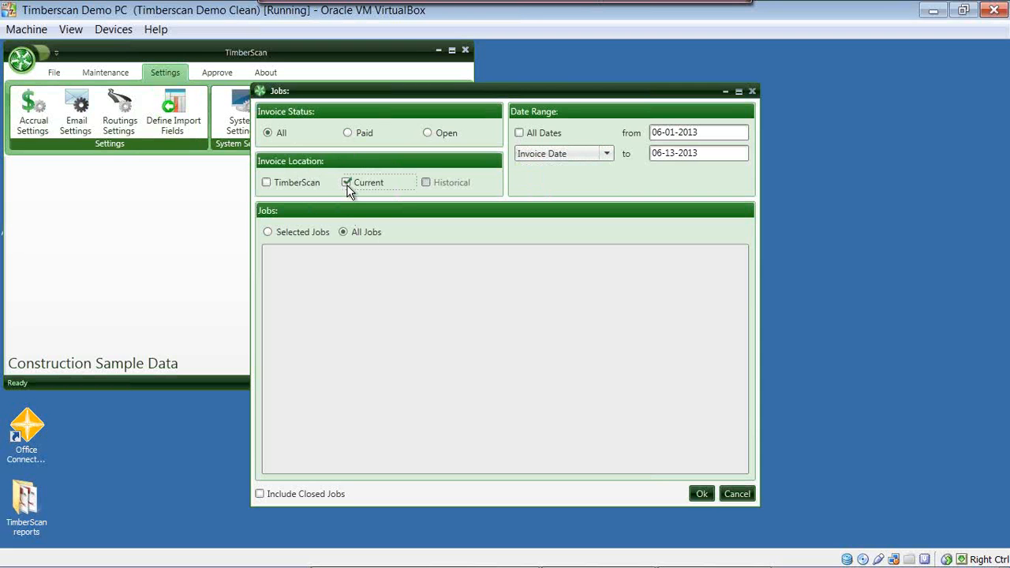
left_click(518, 132)
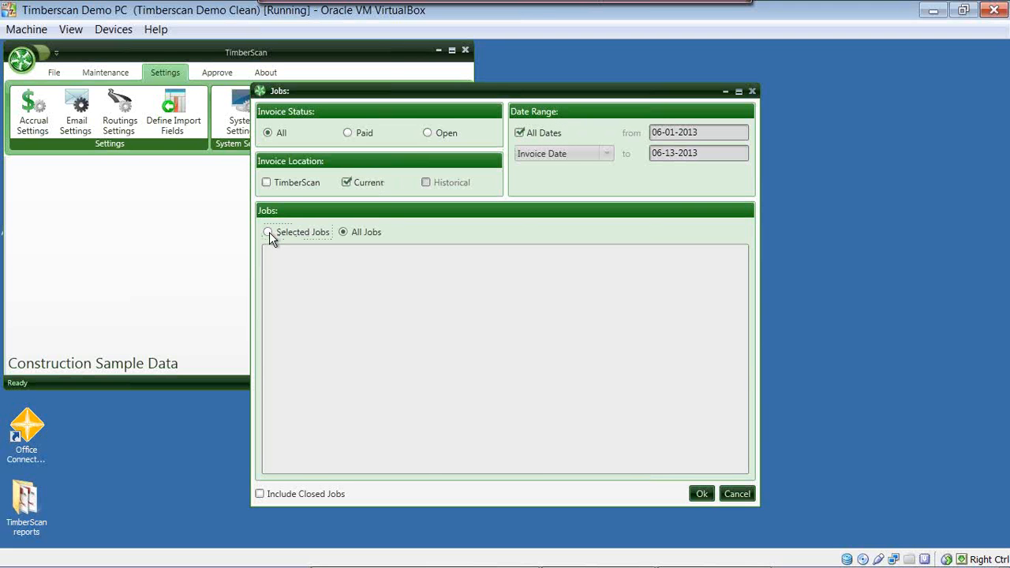
left_click(269, 232)
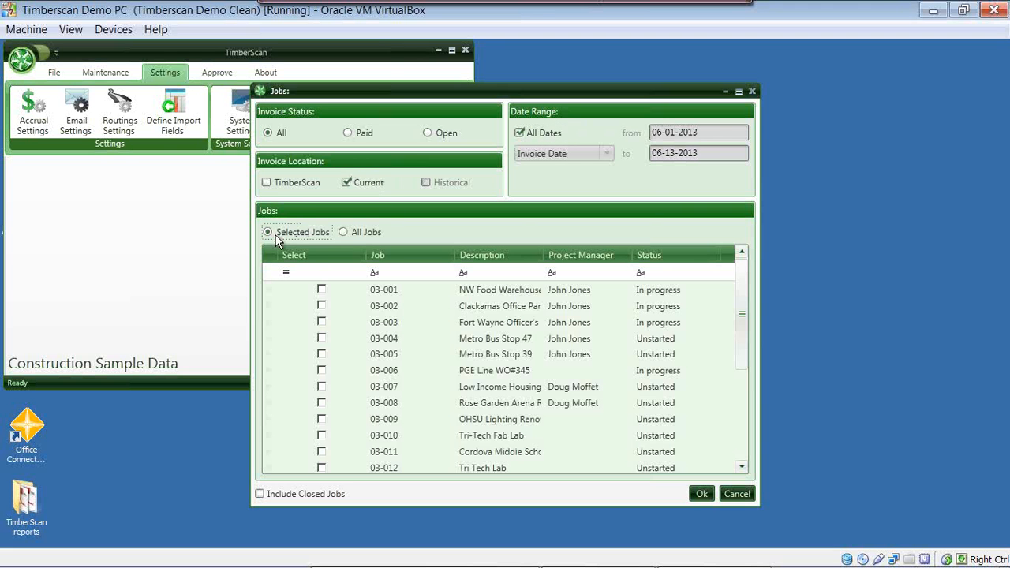
left_click(321, 306)
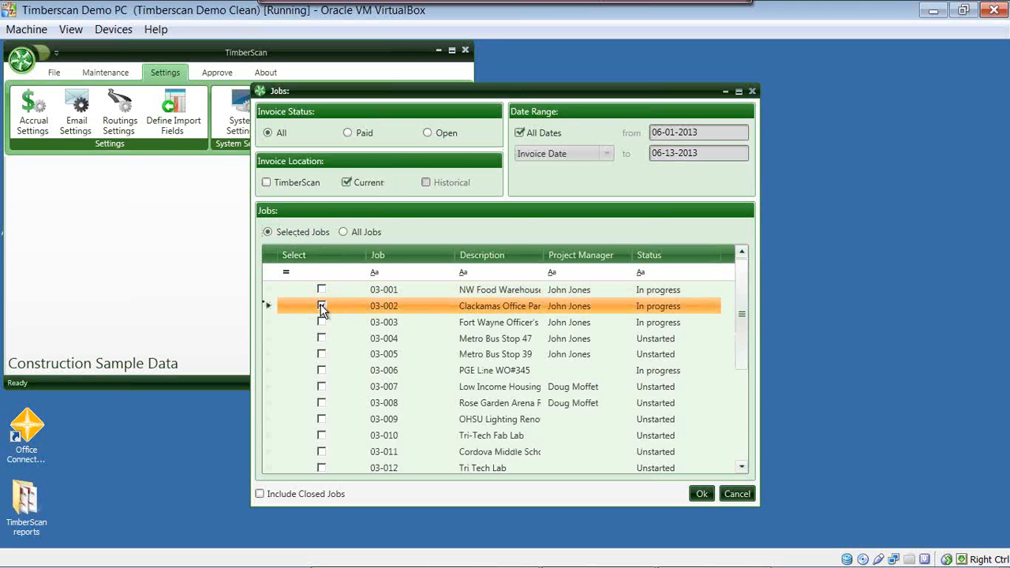
left_click(699, 493)
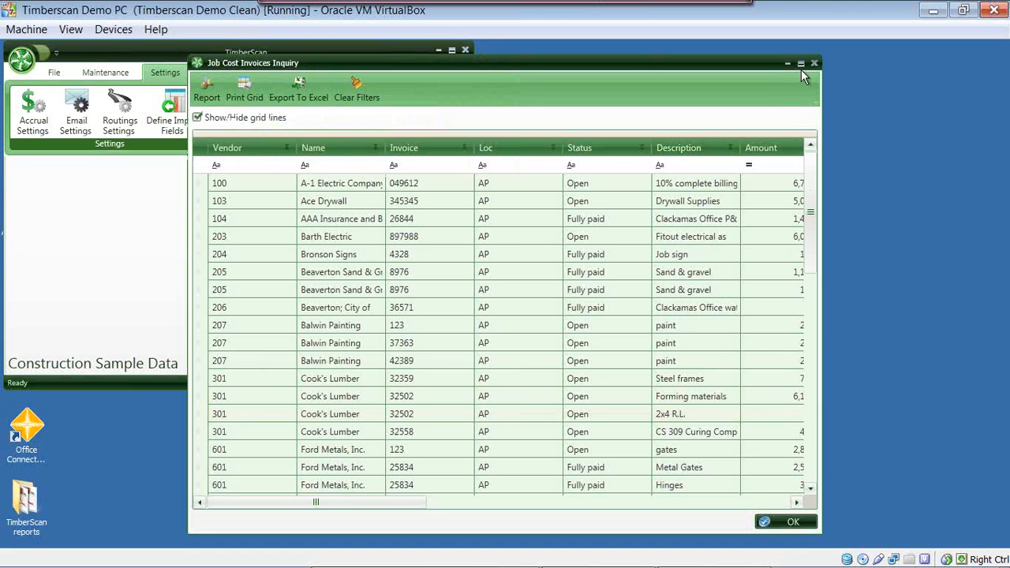
left_click(800, 64)
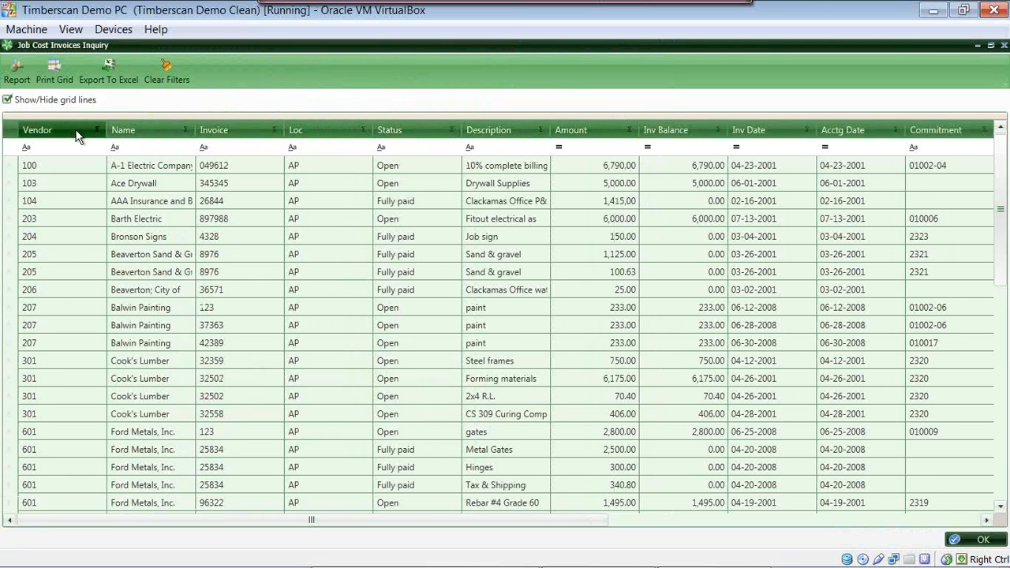
Sort the inquiry results by vendor in ascending order, and review the columns that can be shown in the grid.
left_click(77, 132)
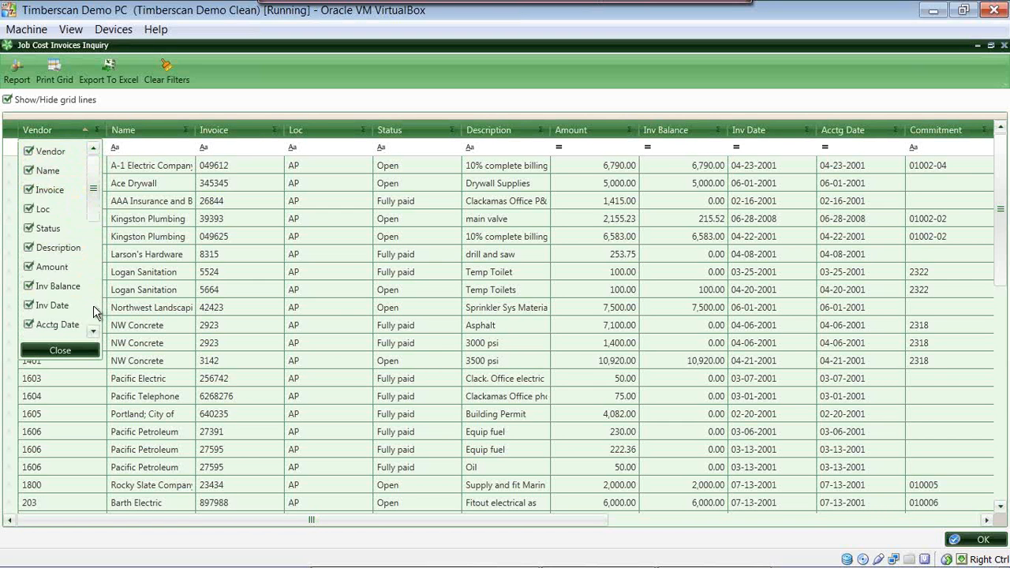
scroll(93, 306, "down", 3)
scroll(94, 311, "down", 1)
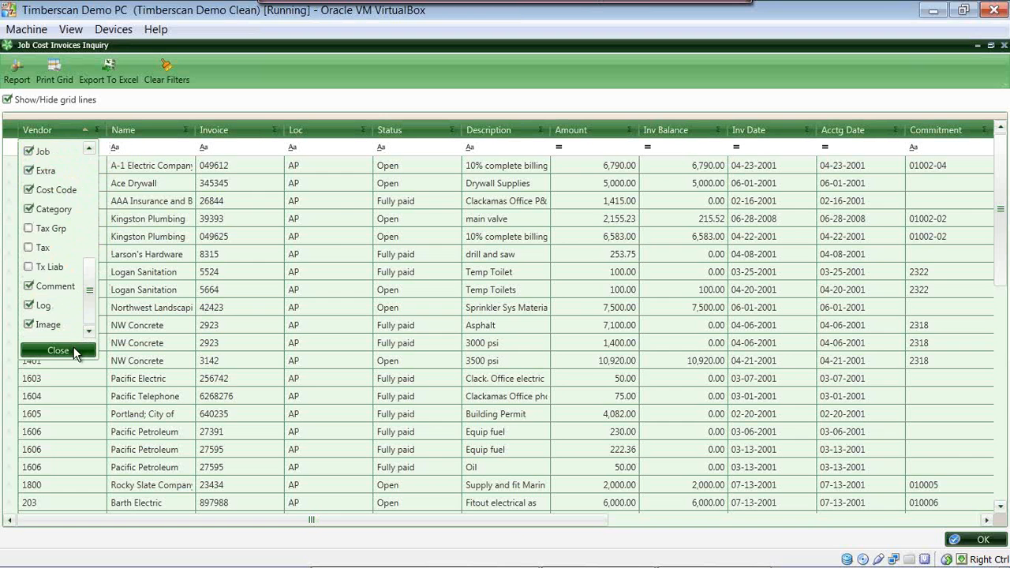
left_click(73, 350)
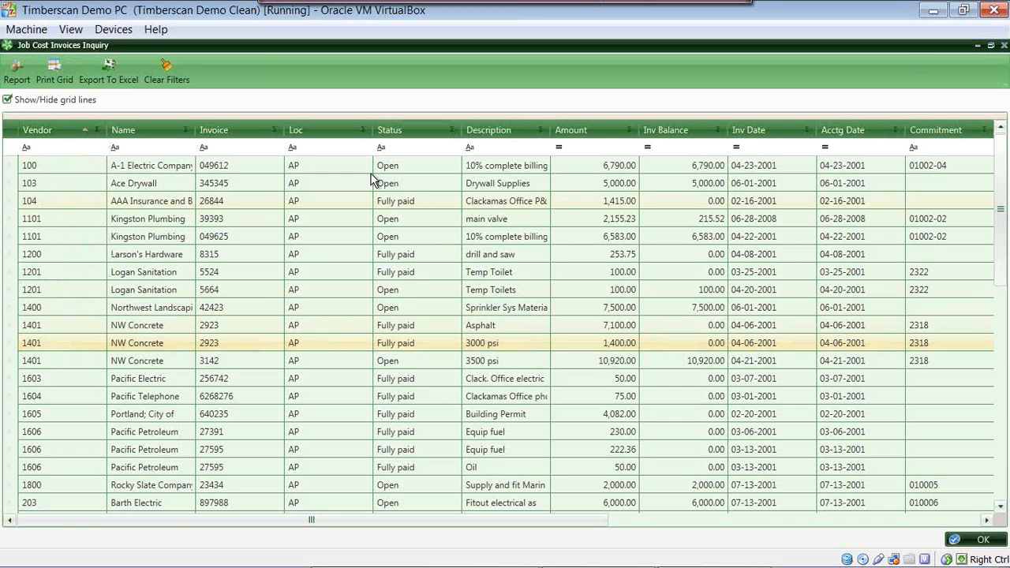
Sort the inquiry grid by vendor descending, by amount in both directions, and finally by status ascending.
left_click(70, 132)
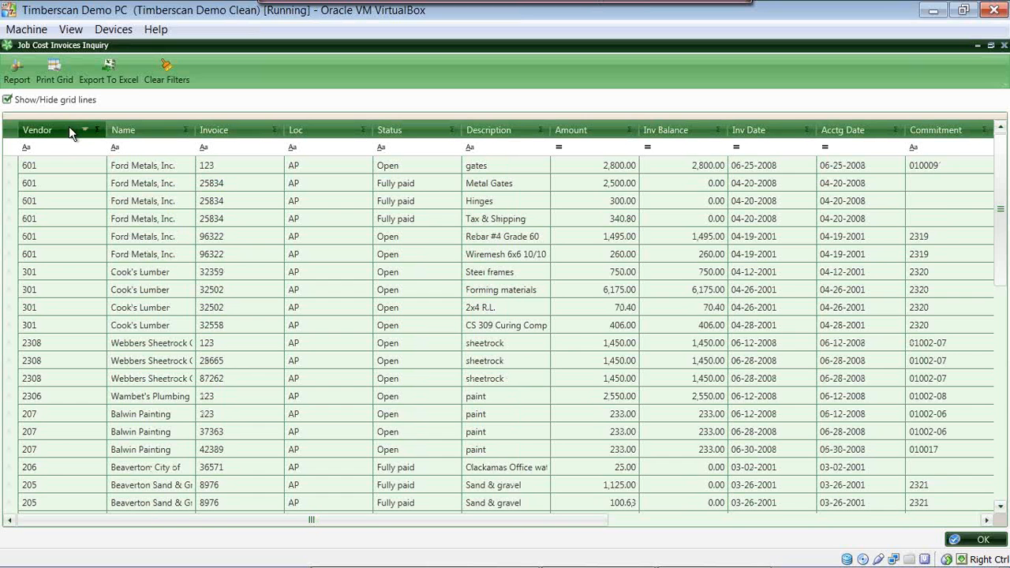
left_click(594, 132)
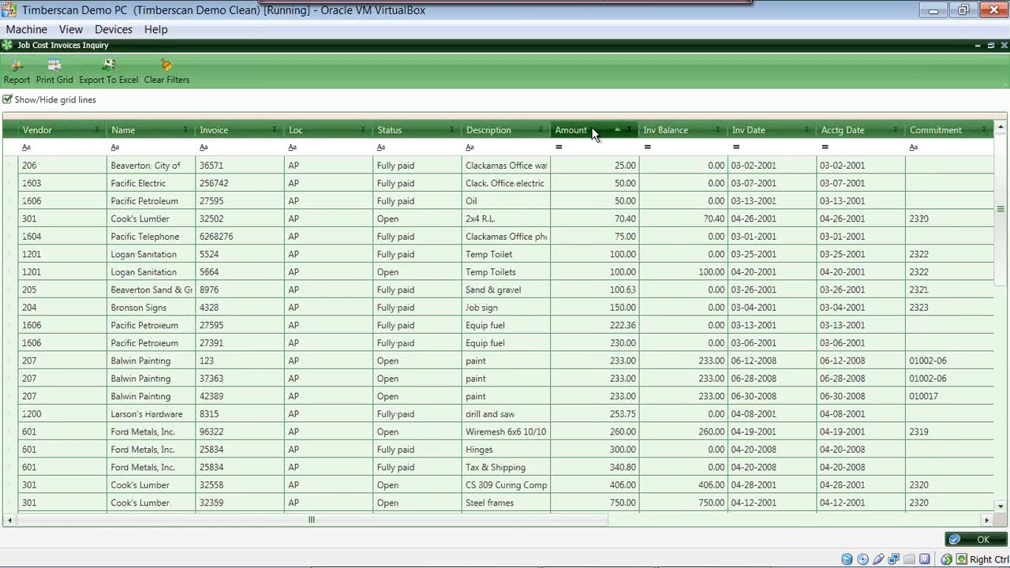
left_click(594, 132)
left_click(398, 127)
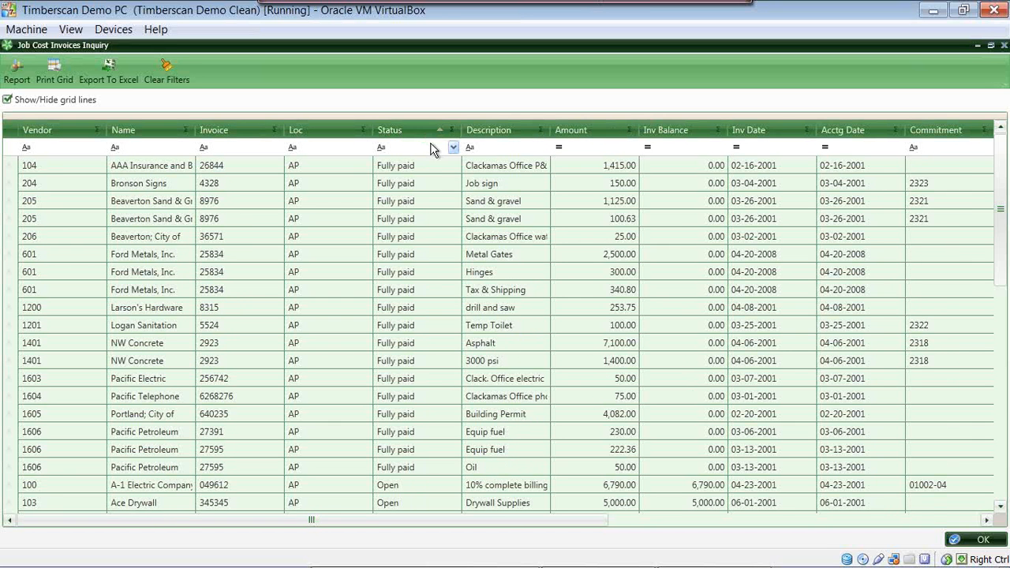
Filter the inquiry grid to invoices with the Fully paid status, and clear that status filter.
left_click(447, 147)
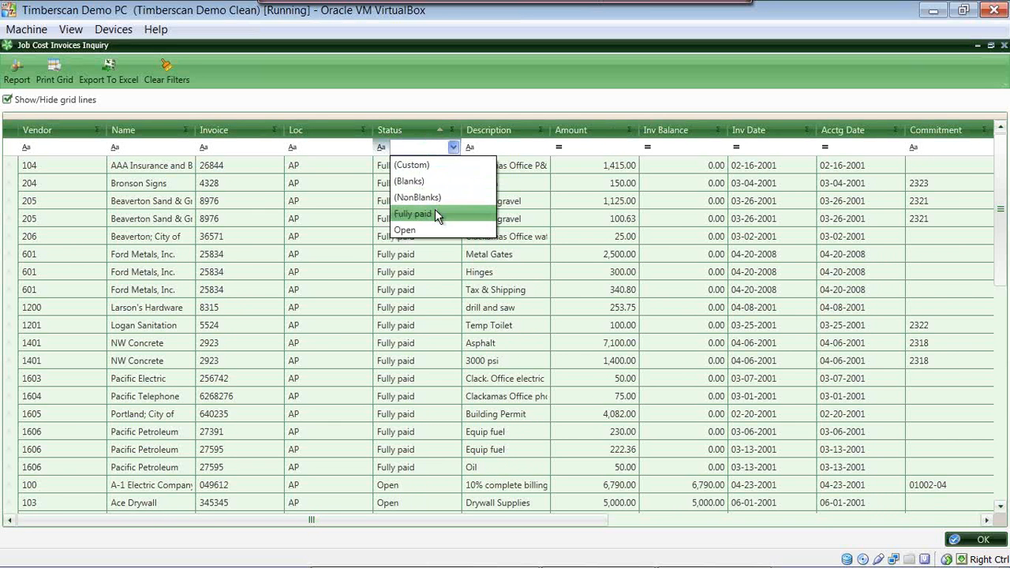
left_click(434, 213)
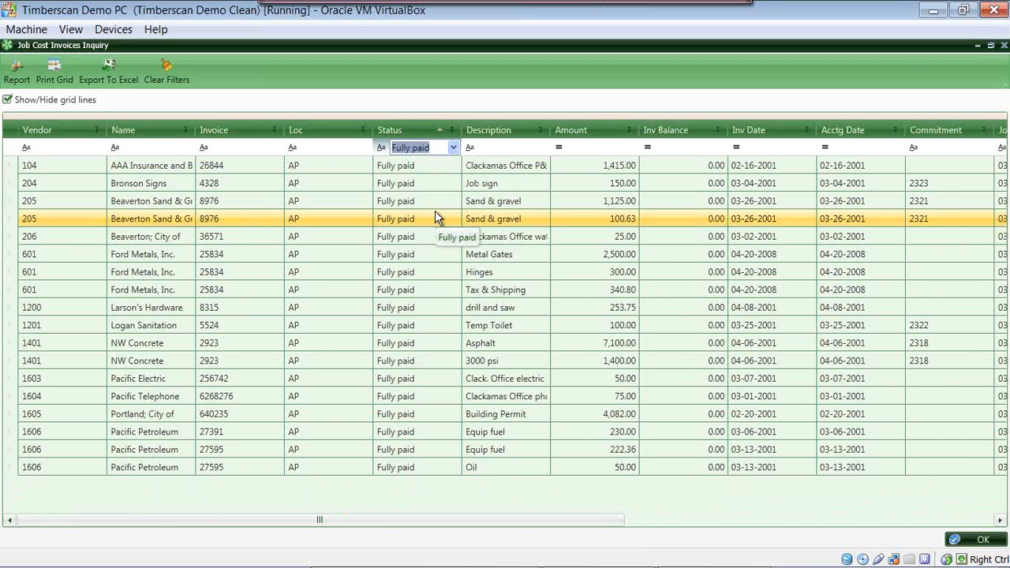
key("BackSpace")
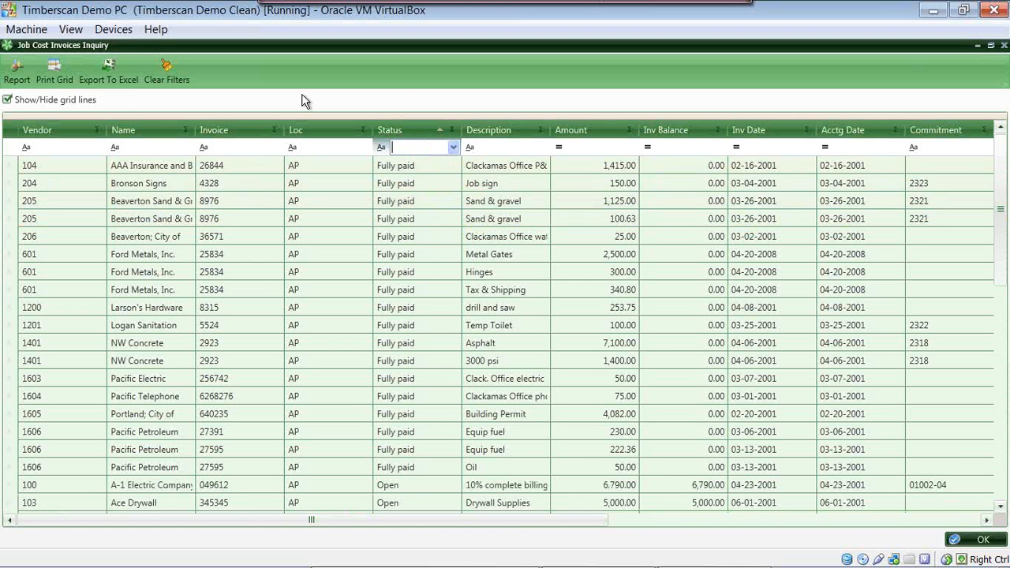
Set up a report headed "Lunch and Learn Test" as an Adobe Acrobat file with report and images combined in one file, grouped by vendor.
left_click(24, 73)
left_click(401, 163)
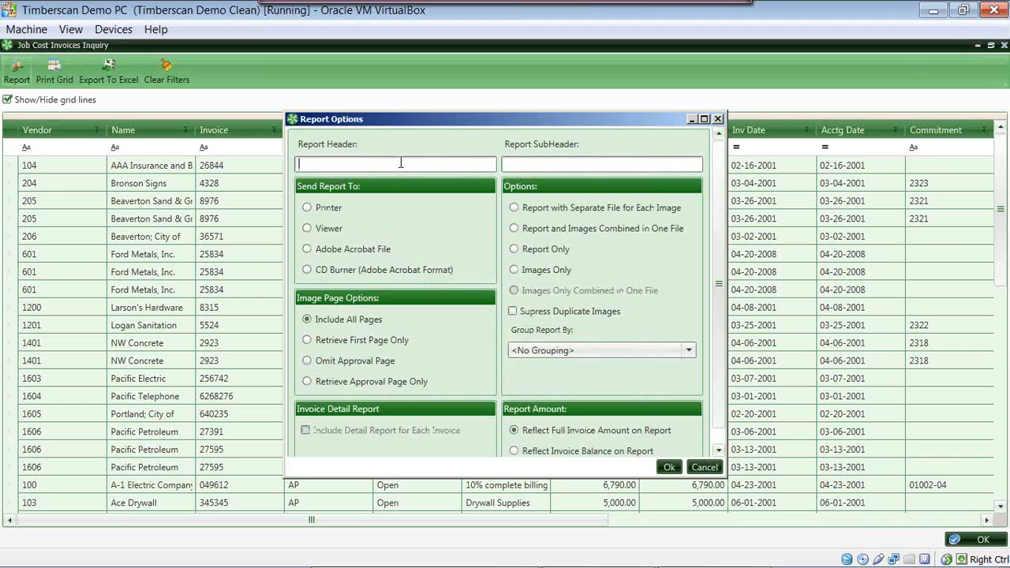
type("Lunch and Learn Test")
key("Tab")
left_click(307, 250)
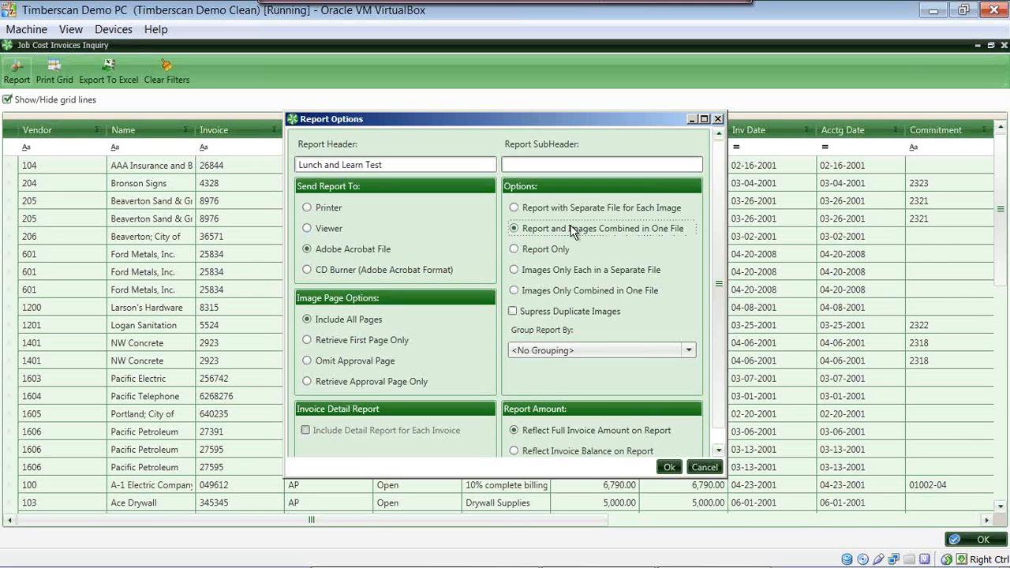
left_click(583, 350)
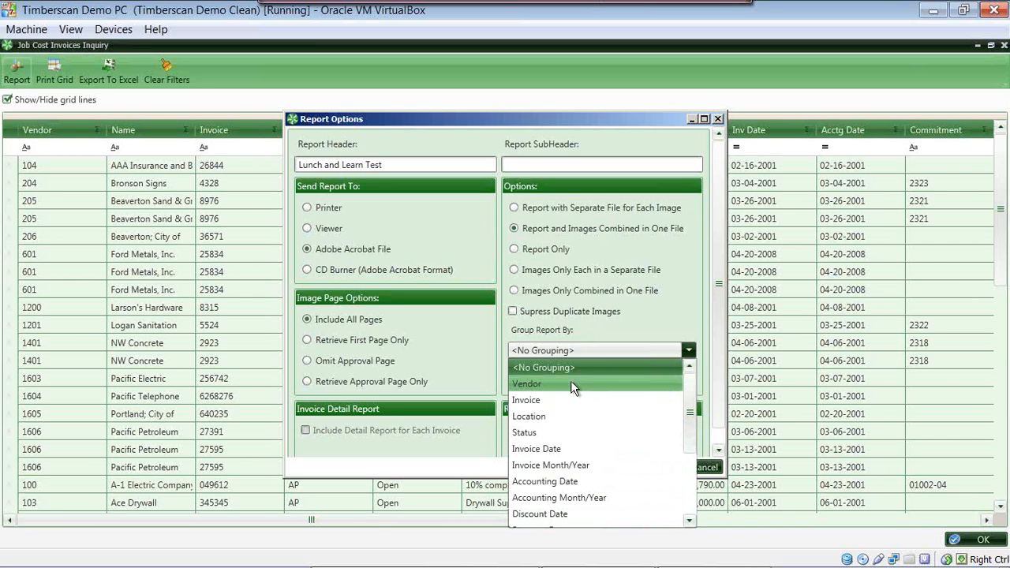
left_click(570, 384)
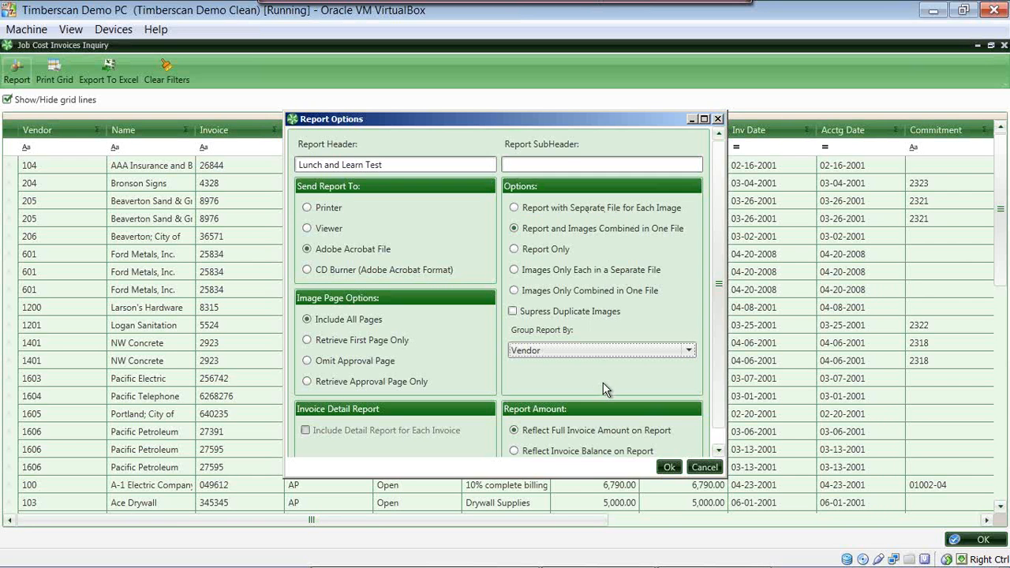
left_click(669, 467)
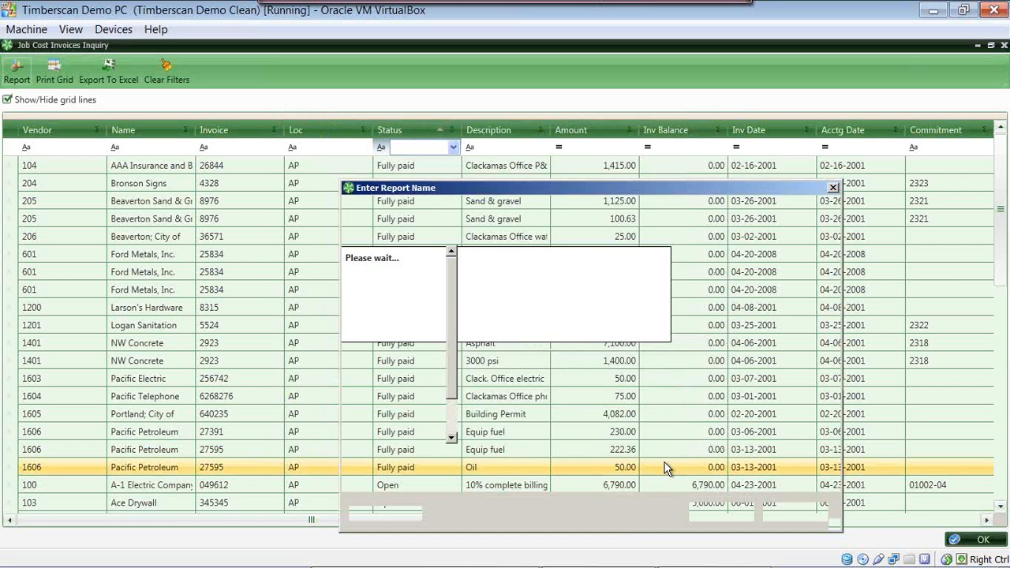
Save the report as lunch and learn test.pdf in the TimberScan reports folder, replacing the existing file.
left_click(503, 294)
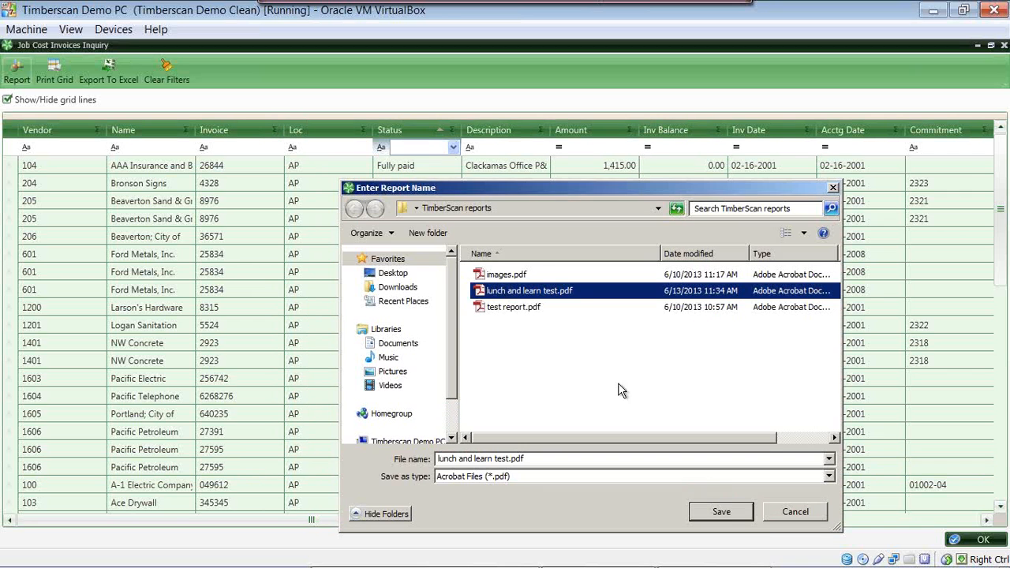
left_click(725, 510)
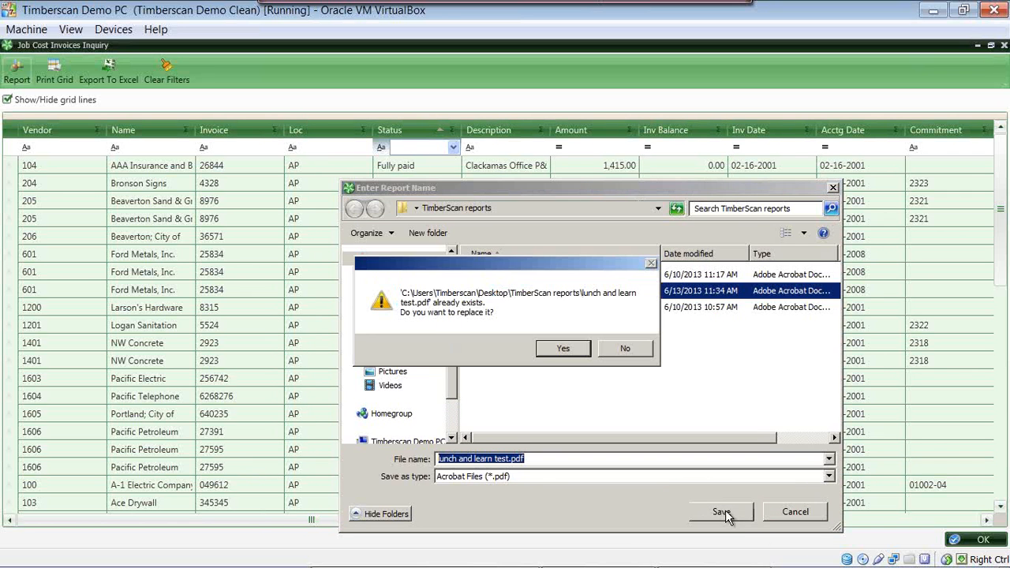
left_click(575, 349)
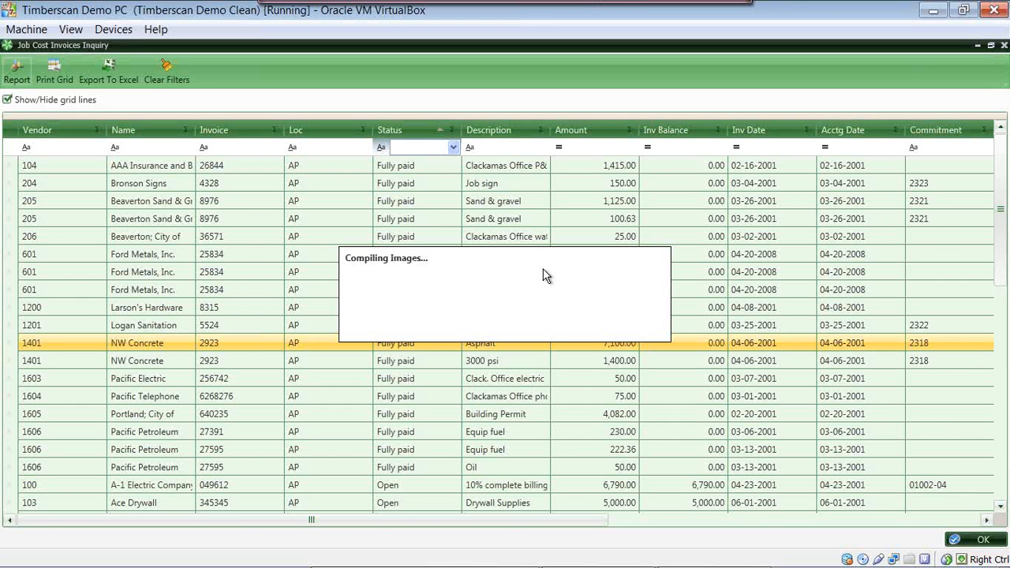
left_click(562, 317)
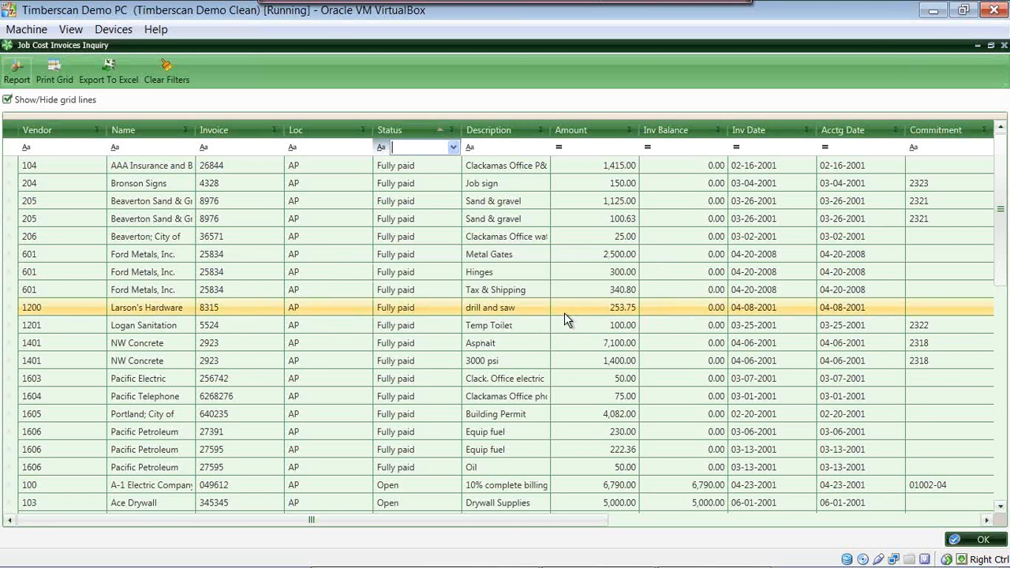
Minimize the inquiry, open lunch and learn test.pdf from the desktop's TimberScan reports folder, and enlarge it to 100%.
left_click(978, 46)
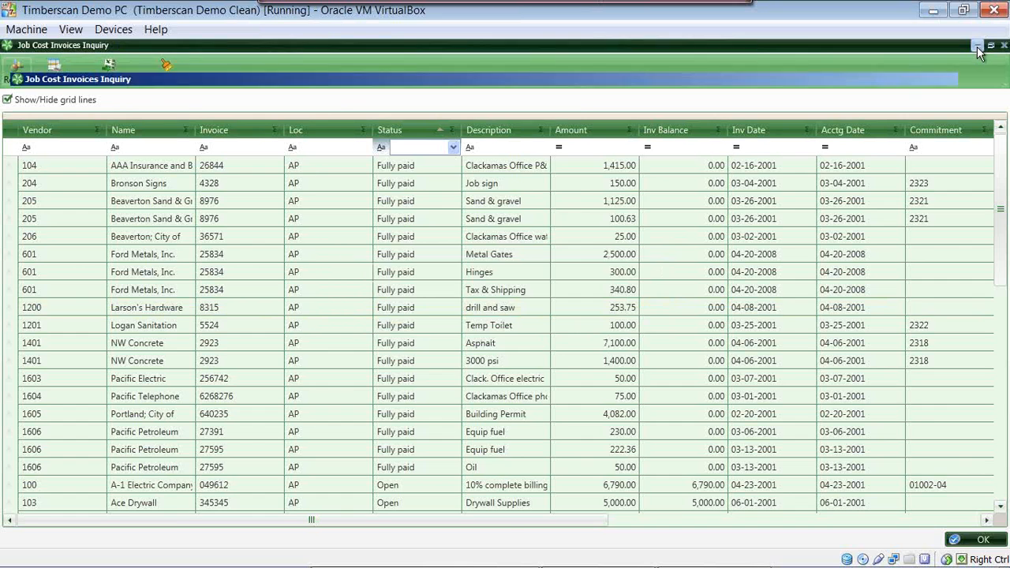
left_click(26, 504)
double_click(26, 503)
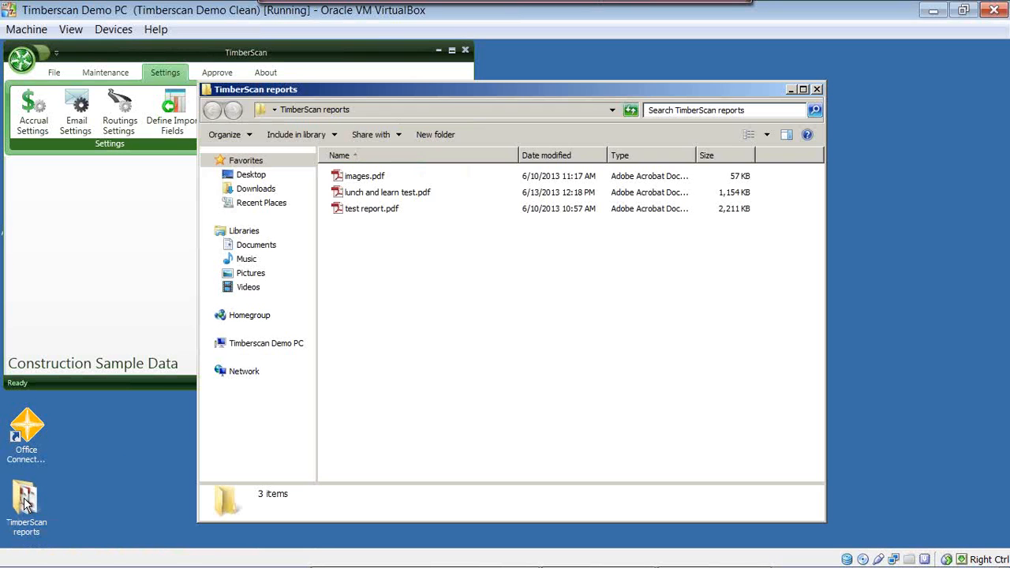
double_click(351, 194)
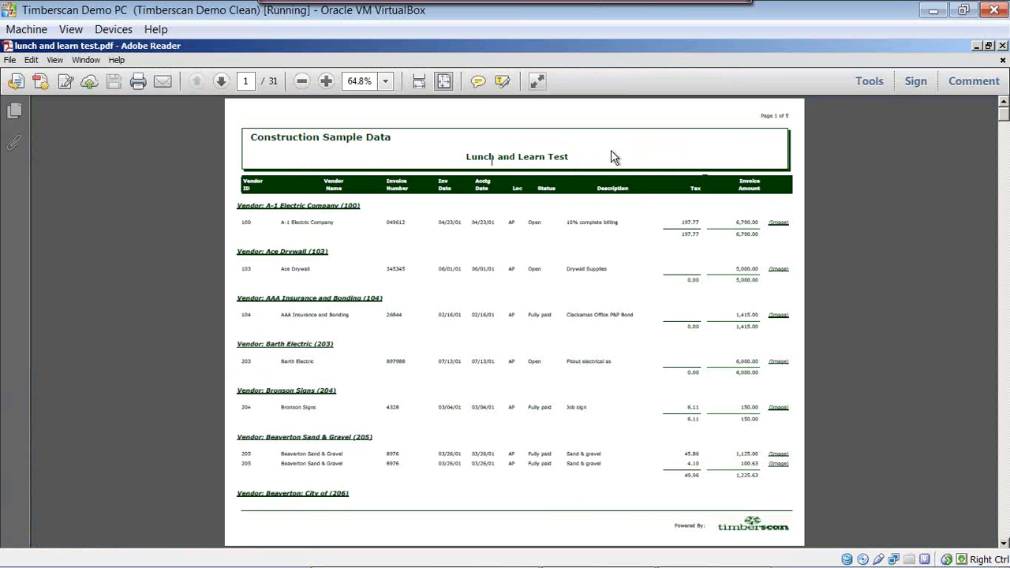
left_click(326, 81)
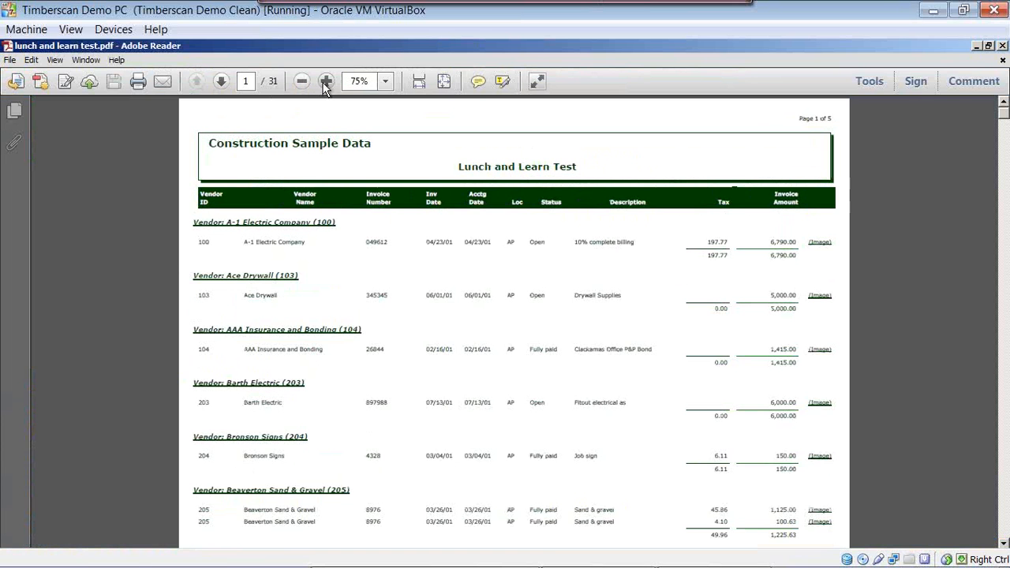
left_click(325, 82)
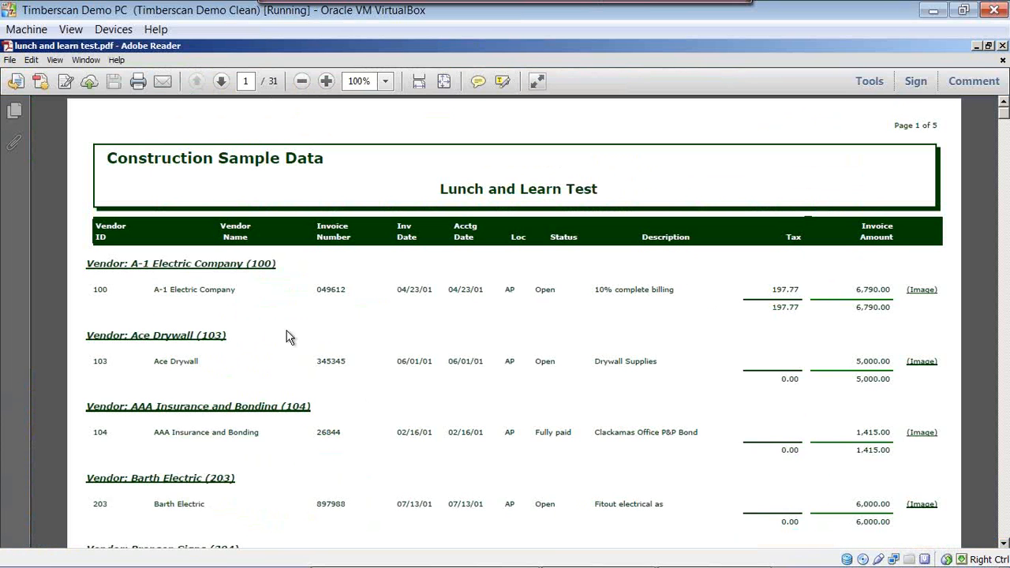
Page through the PDF report to examine the vendor-grouped invoice listing and the attached invoice images up to page 16.
left_click(222, 81)
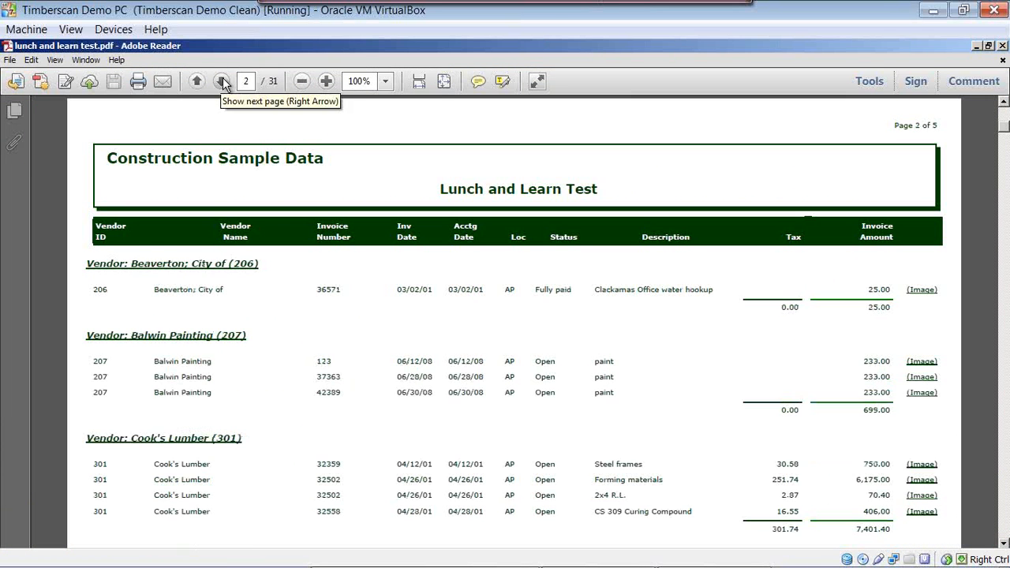
left_click(222, 81)
left_click(223, 81)
left_click(223, 81)
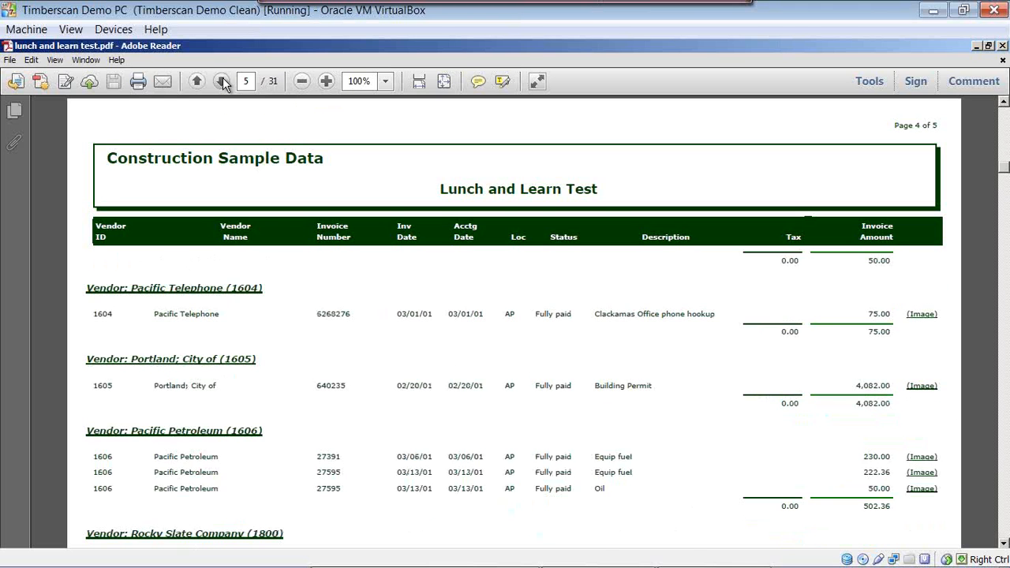
left_click(222, 82)
left_click(223, 81)
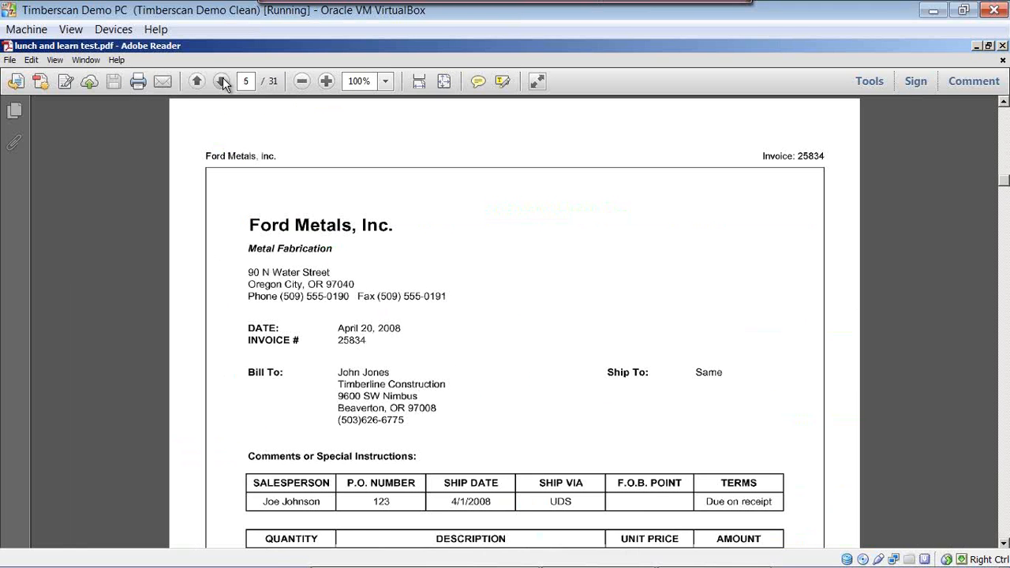
left_click(222, 81)
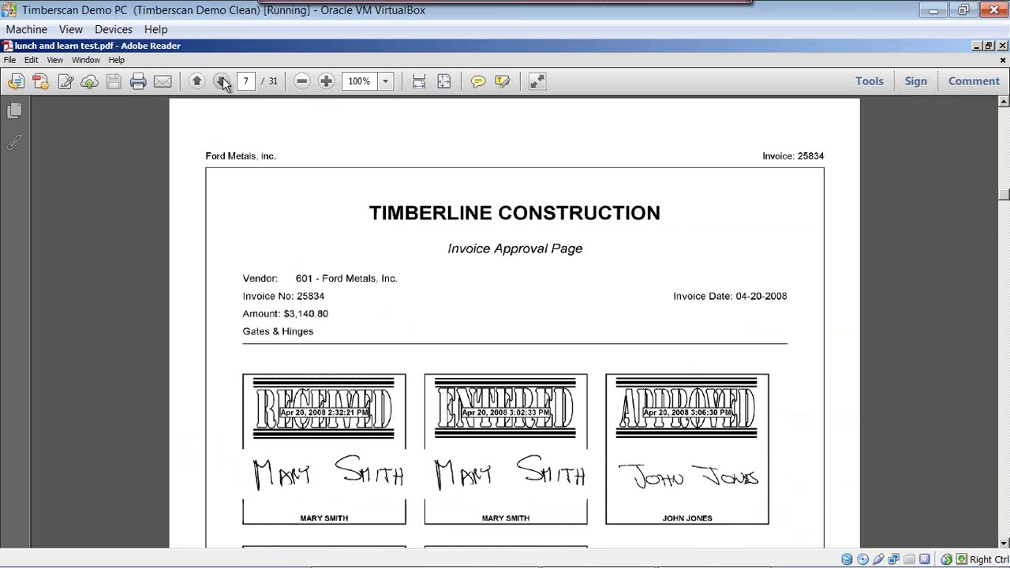
left_click(223, 81)
left_click(223, 81)
left_click(223, 81)
left_click(222, 81)
left_click(223, 81)
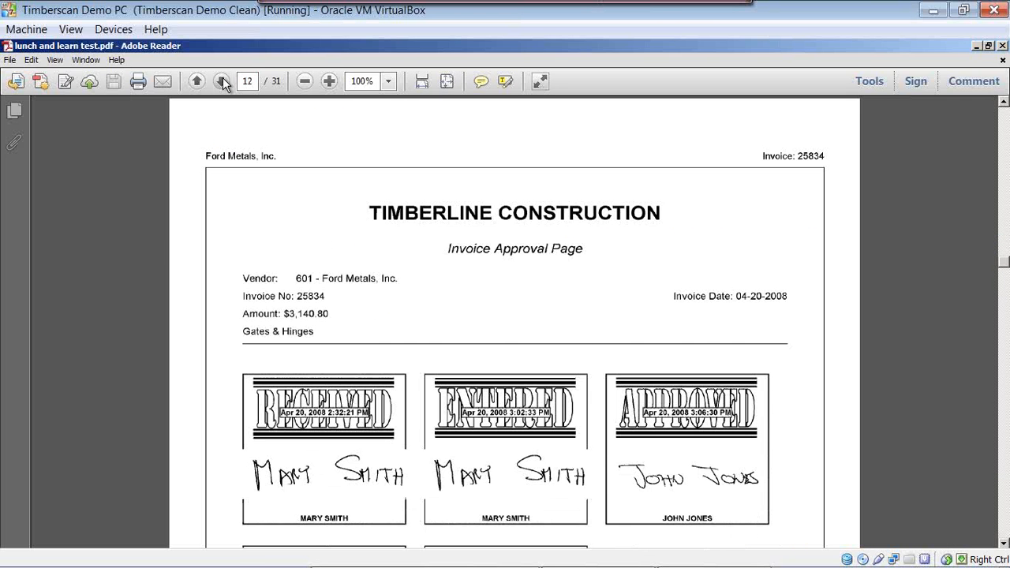
left_click(223, 81)
left_click(222, 81)
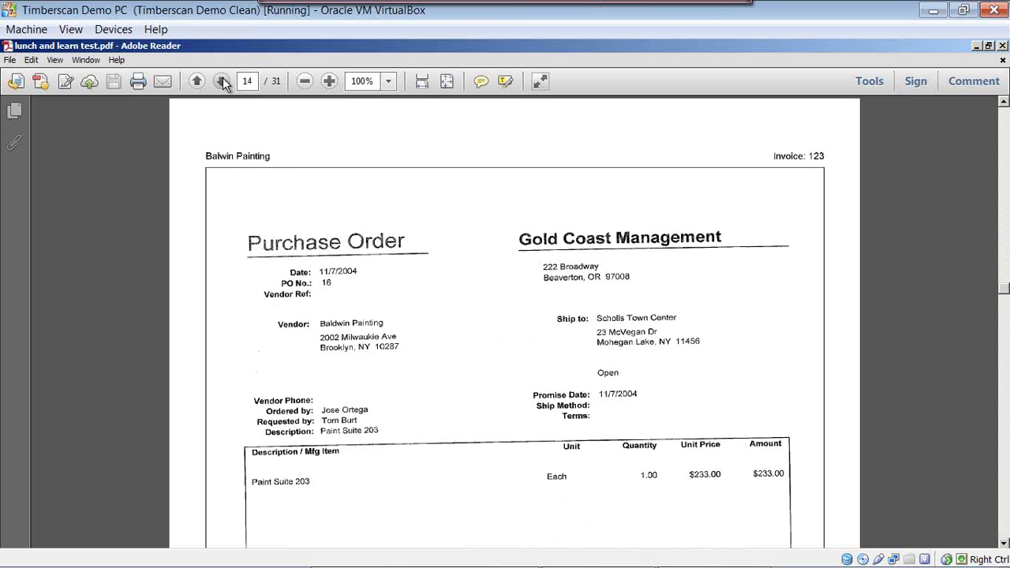
left_click(222, 82)
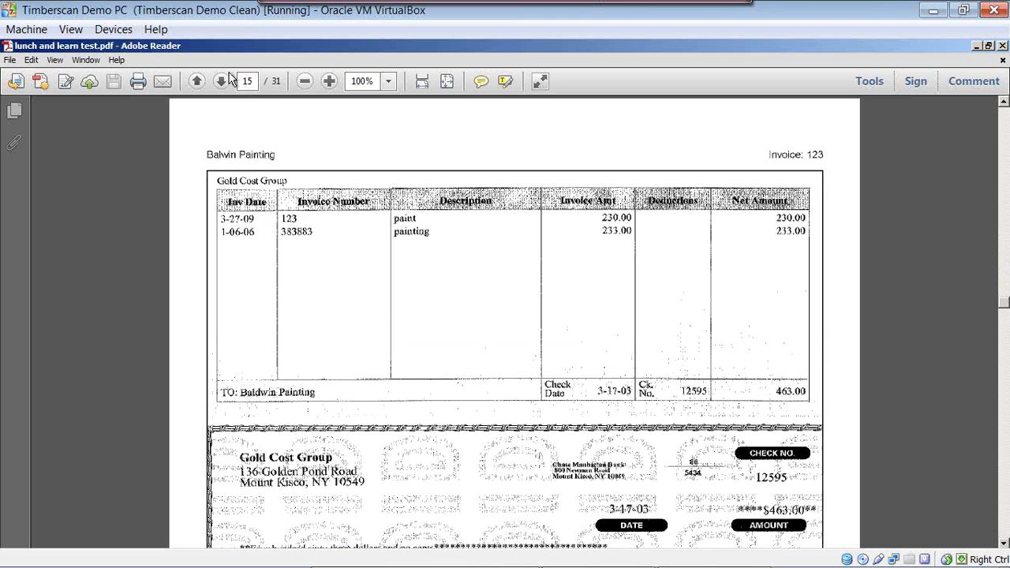
left_click(222, 82)
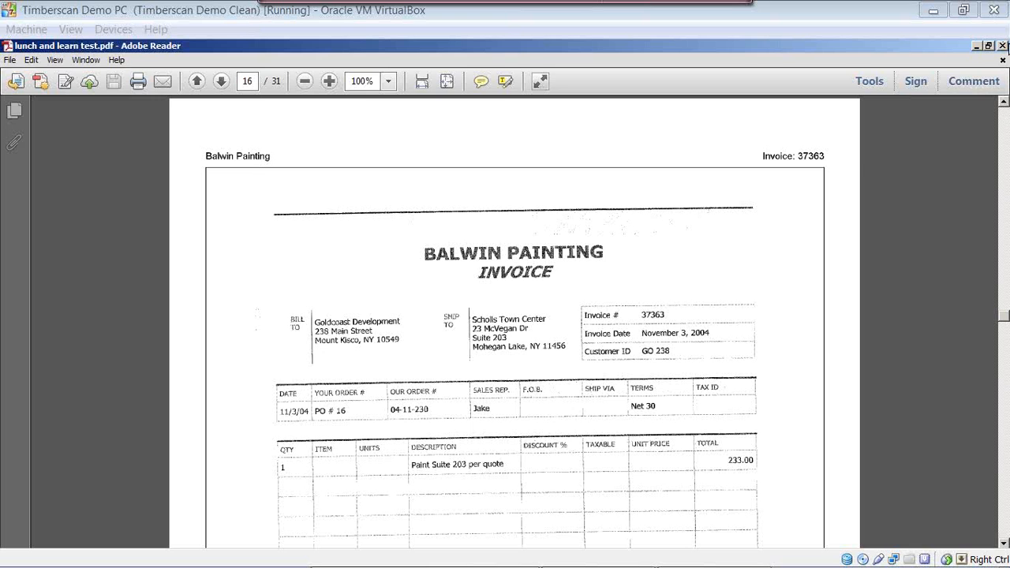
Close the PDF report and the TimberScan reports folder, and return to the Job Cost Invoices Inquiry window.
left_click(1002, 47)
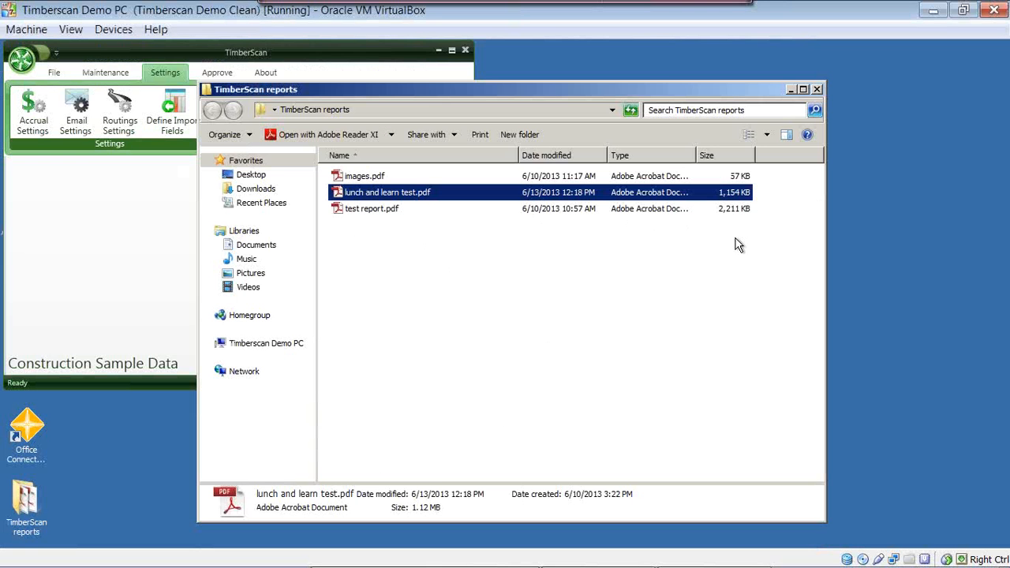
left_click(816, 89)
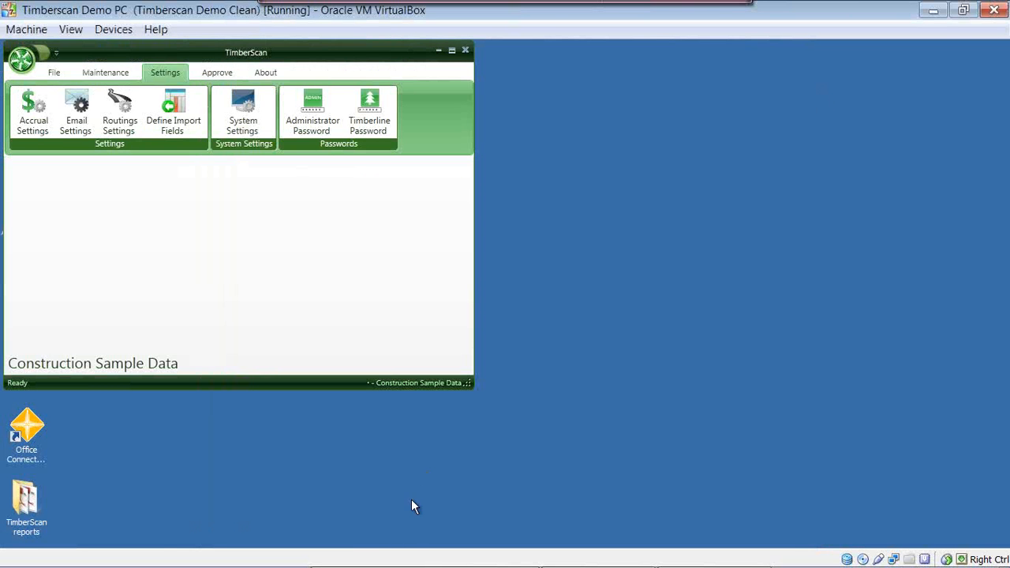
mouse_move(397, 557)
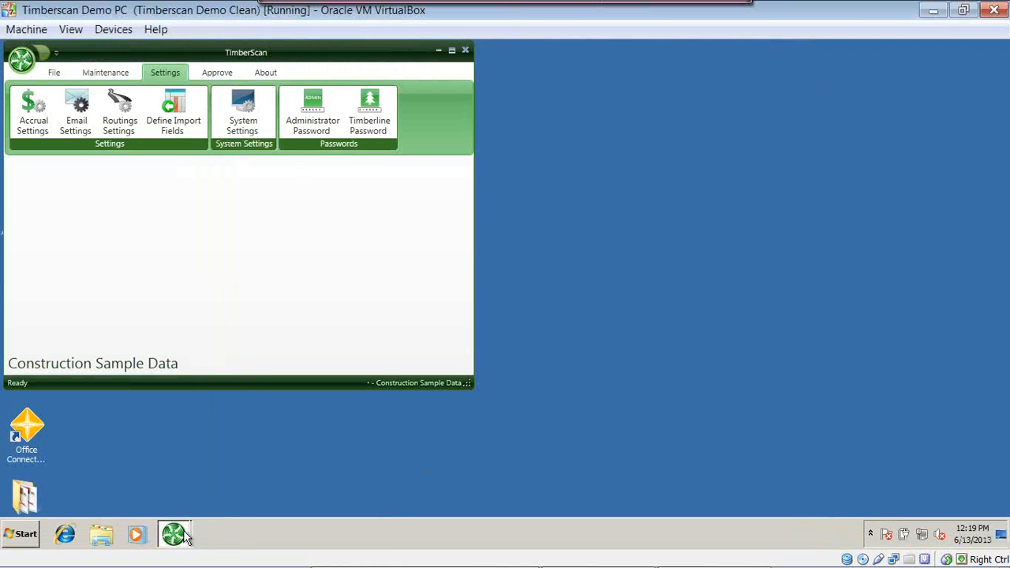
mouse_move(186, 537)
left_click(184, 502)
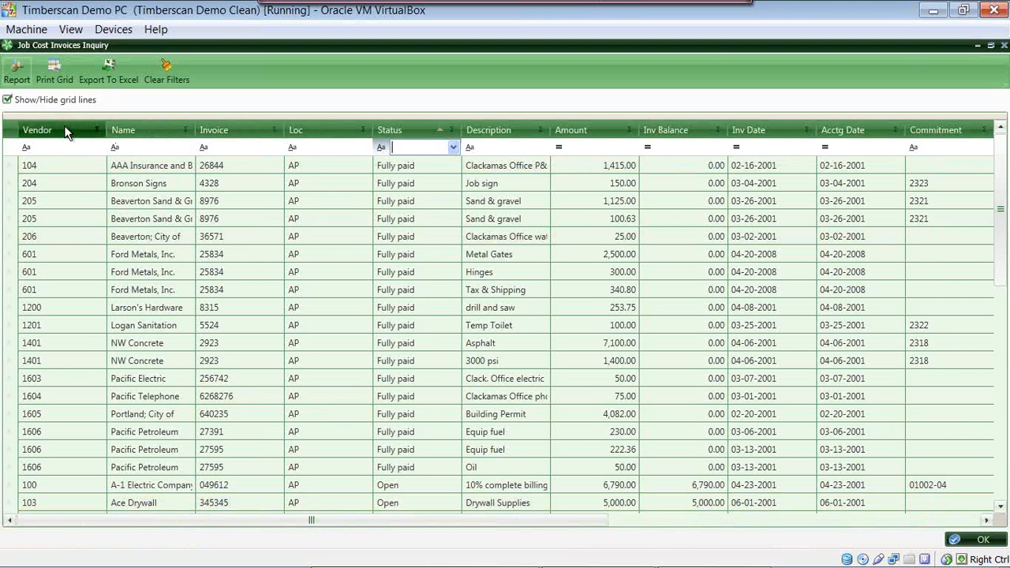
Group the inquiry grid by vendor and within that by status, and expand the first five vendor groups.
mouse_move(66, 133)
left_mouse_down()
mouse_move(57, 118)
mouse_move(59, 129)
left_mouse_up()
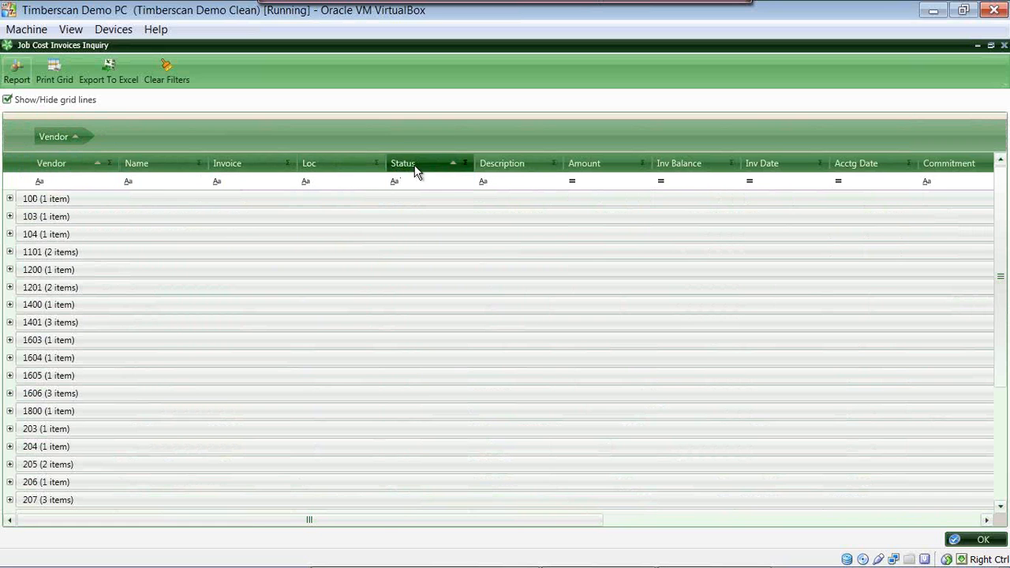
left_click_drag(418, 165, 134, 133)
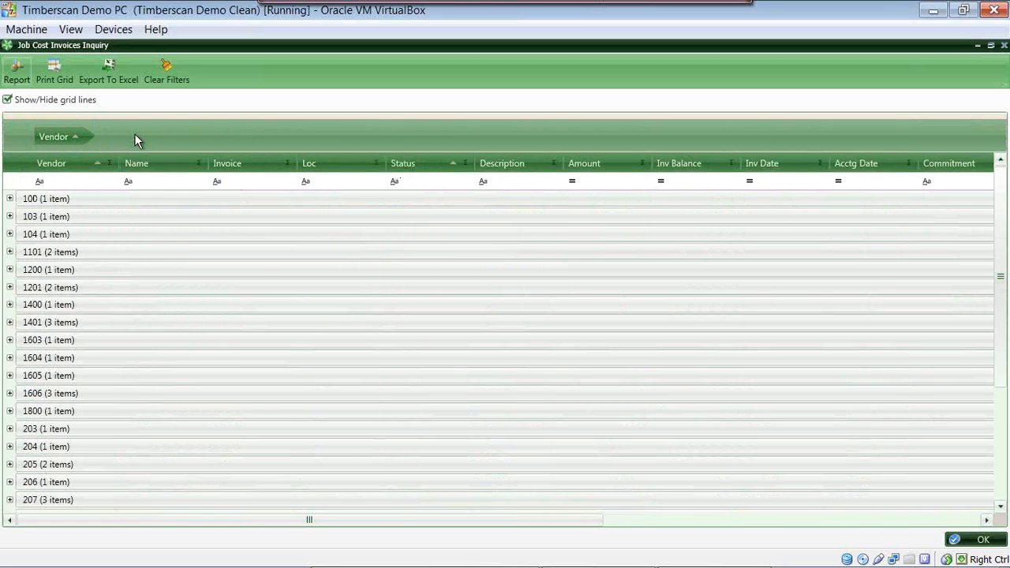
left_click(10, 201)
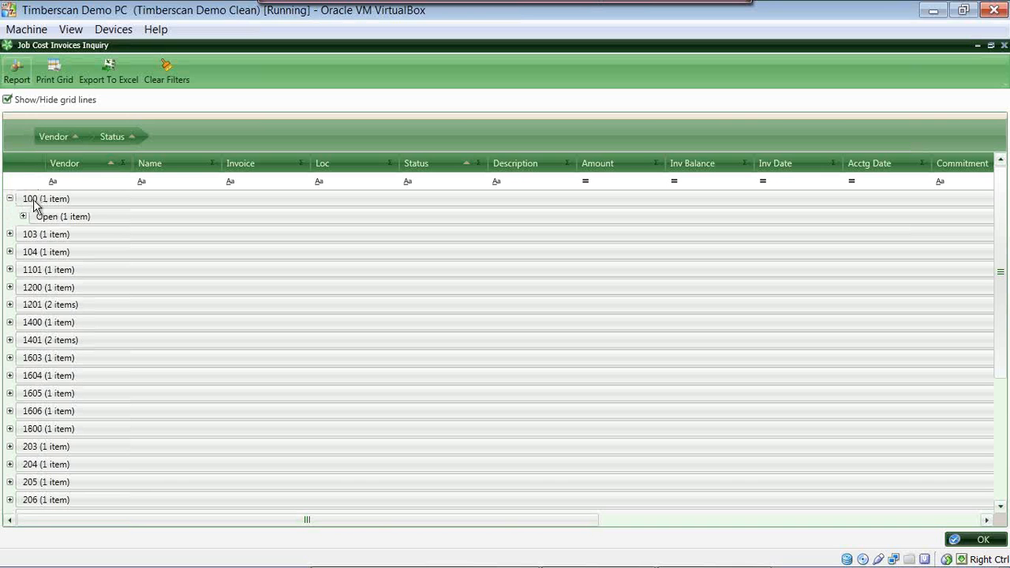
left_click(10, 234)
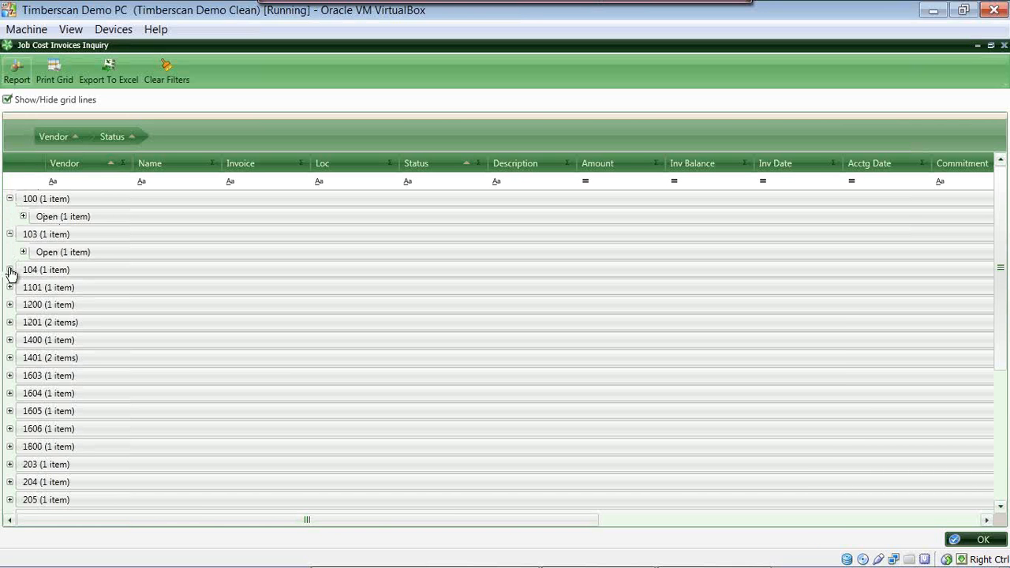
left_click(10, 269)
left_click(9, 305)
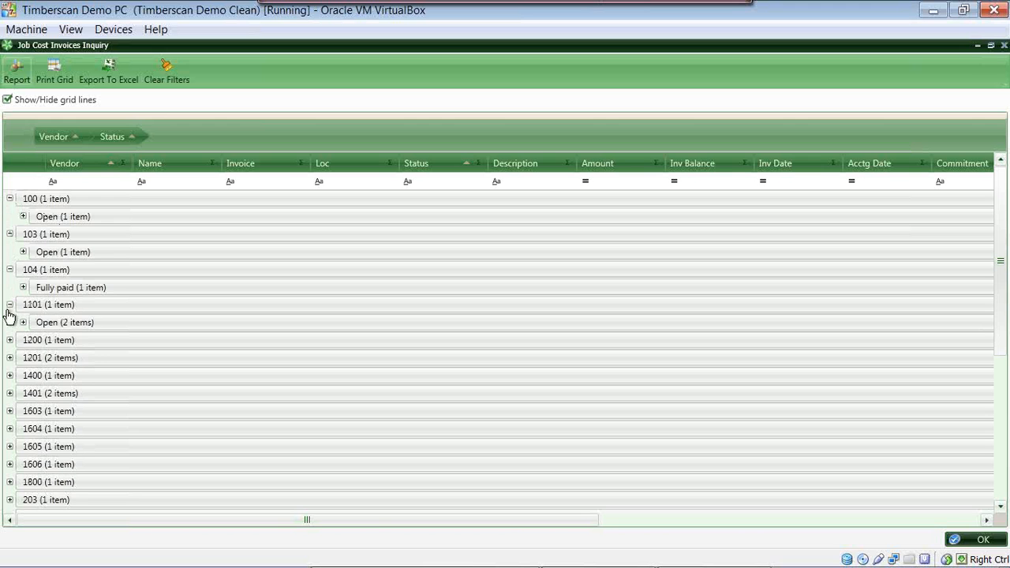
left_click(9, 340)
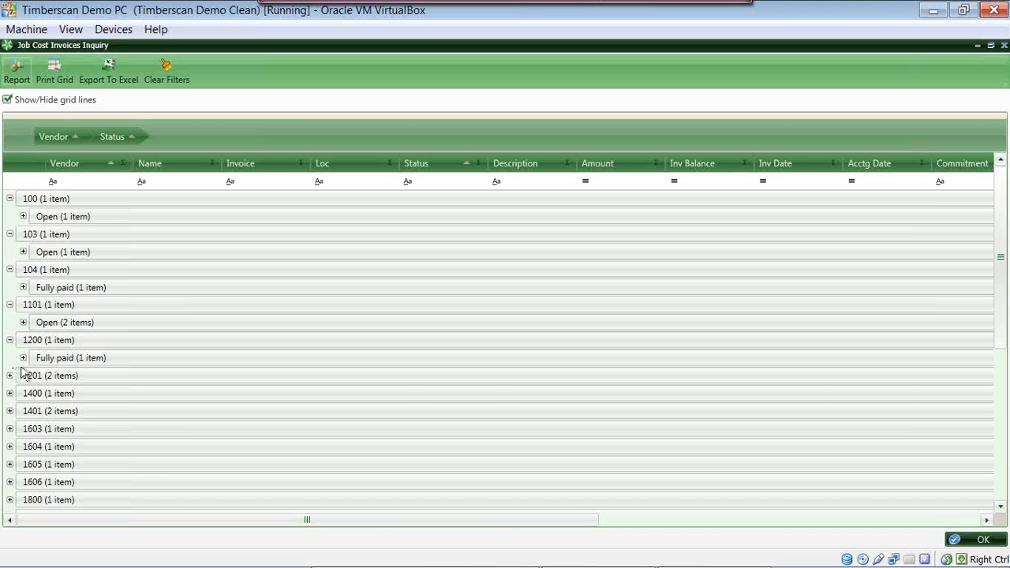
Expand vendor 1200's Fully paid group and the vendor 1201 group, and close the Job Cost Invoices Inquiry.
left_click(23, 359)
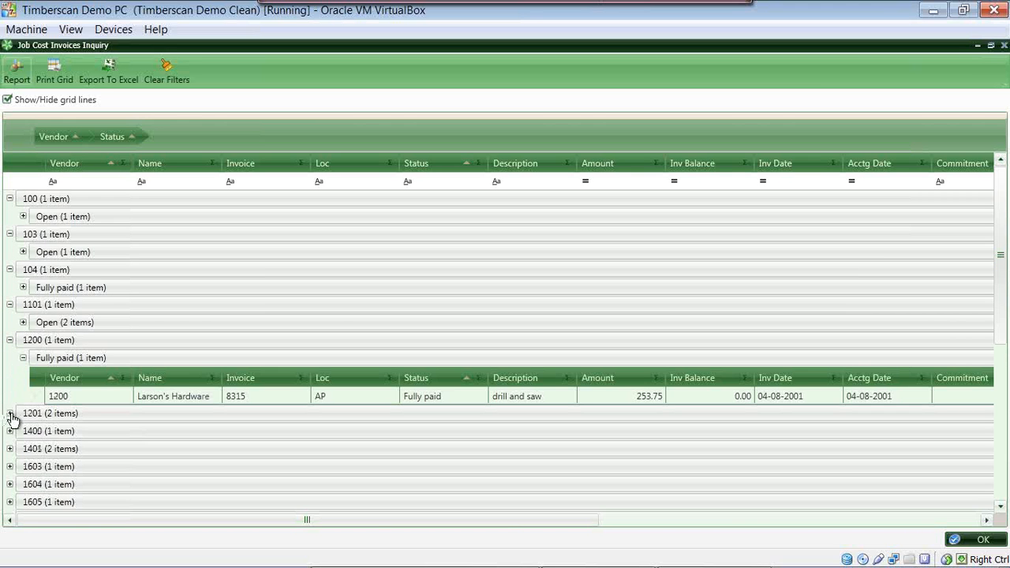
left_click(10, 414)
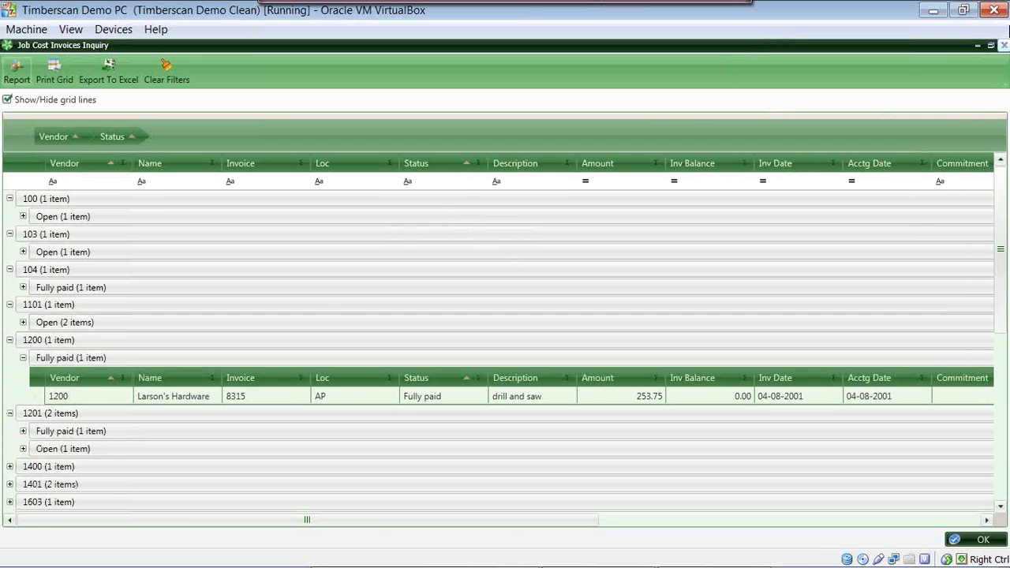
left_click(1003, 48)
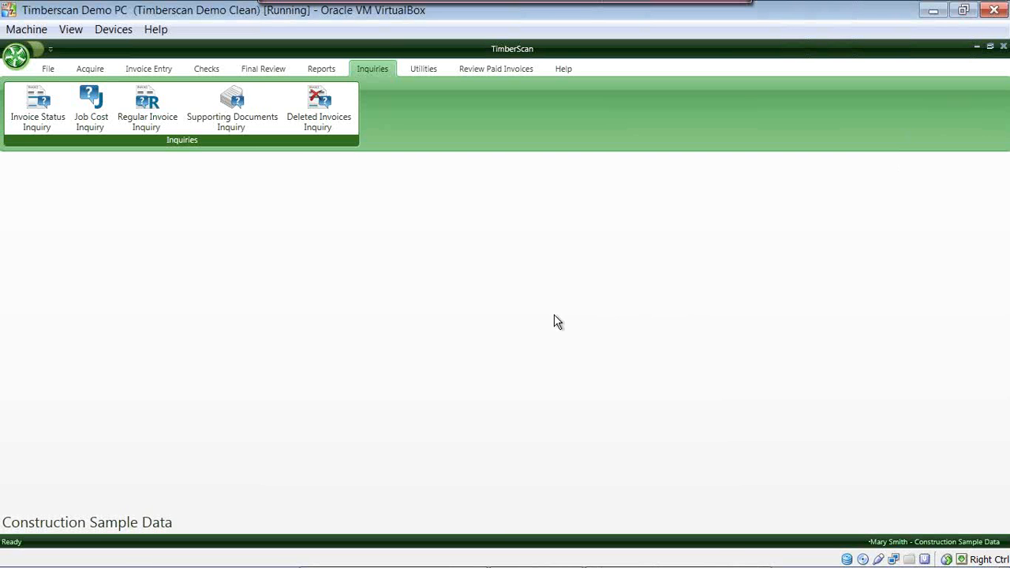
Show the desktop and open the TS - NewMods PowerPoint presentation.
key("super+d")
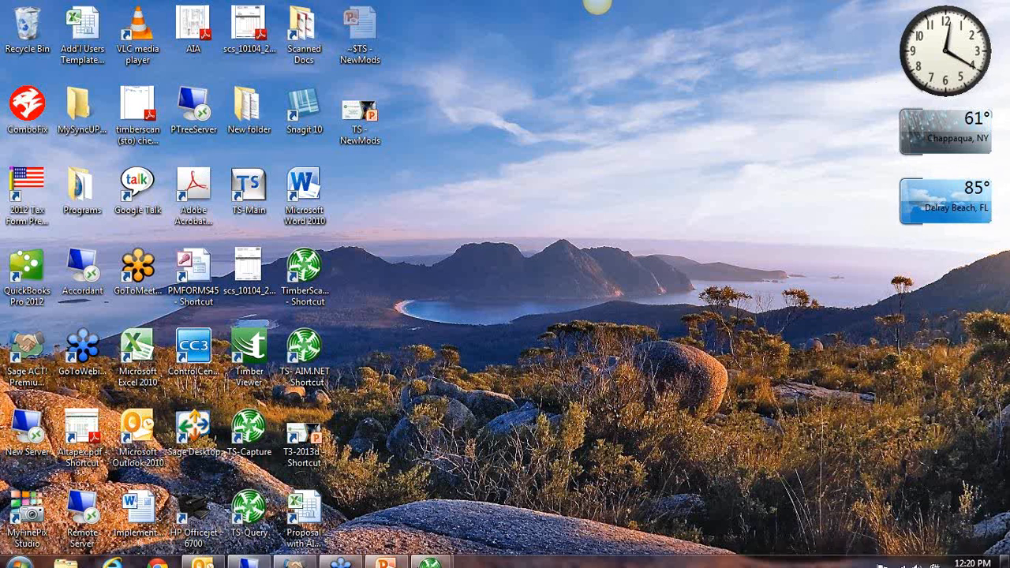
double_click(361, 135)
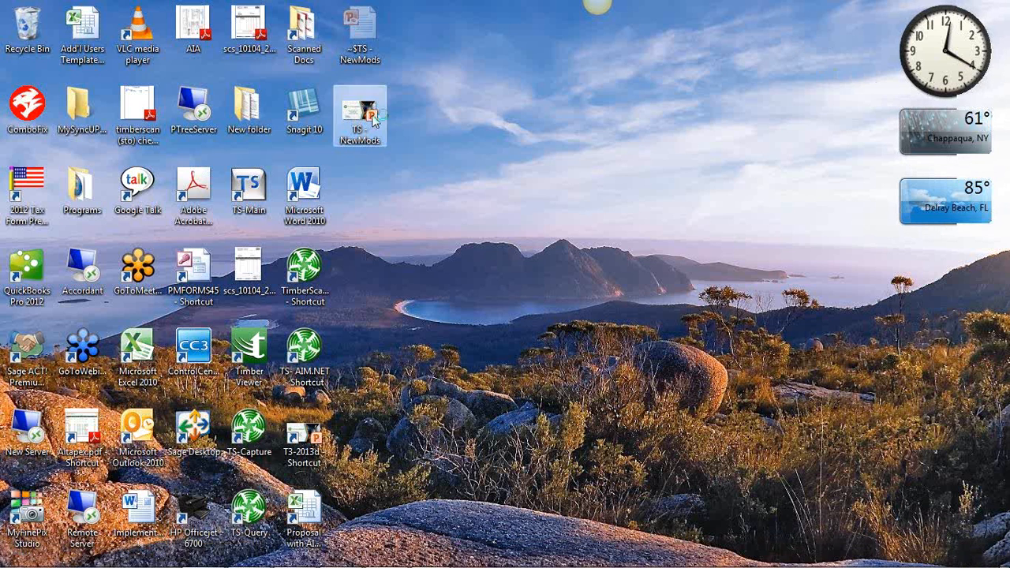
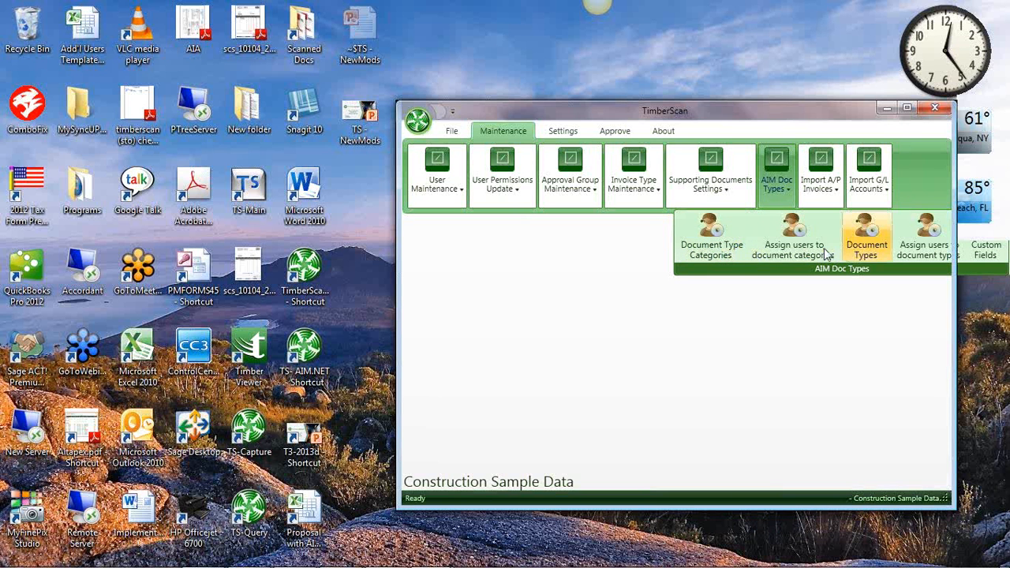
Open the AIM Document Type Categories list in TimberScan to review the defined categories, and close it.
left_click(710, 244)
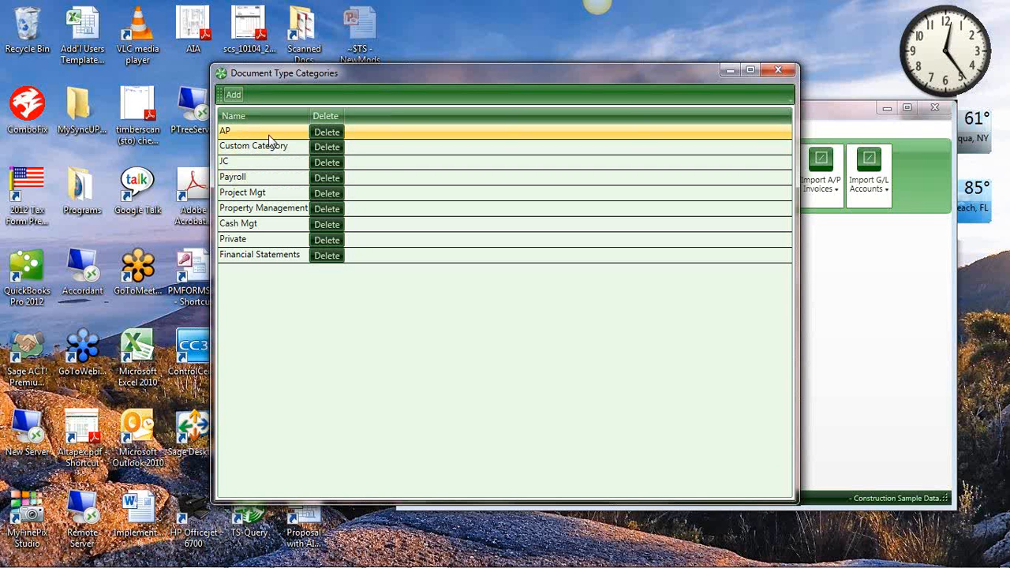
left_click(781, 71)
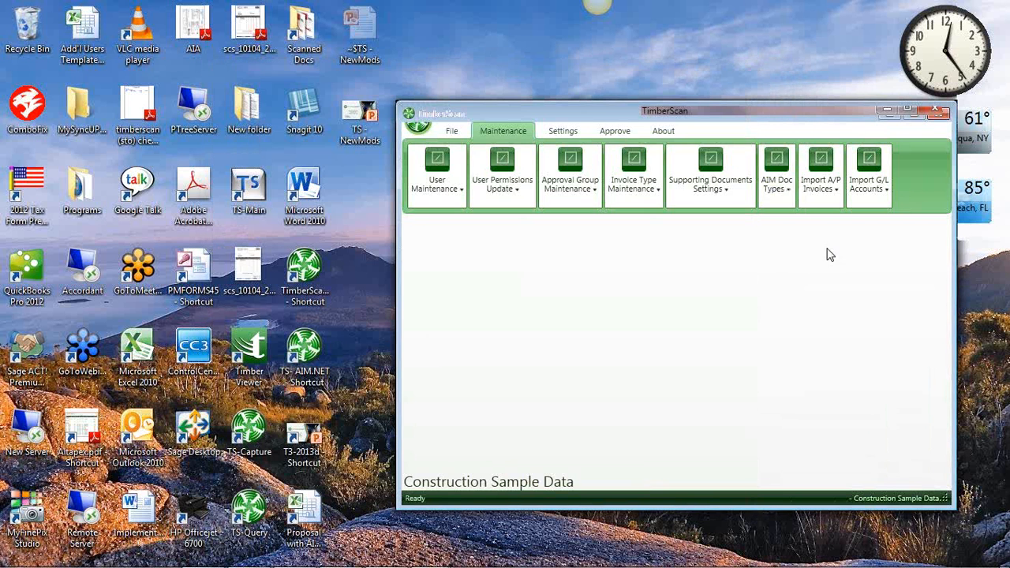
Add the first listed user to the Payroll category under Assign users to document categories, and close the window without saving.
left_click(777, 177)
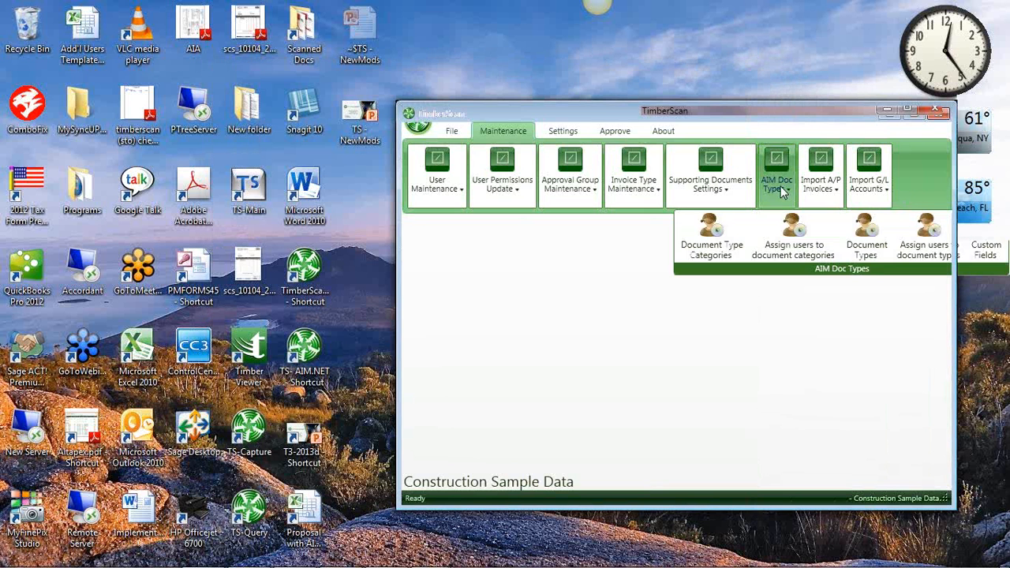
left_click(798, 232)
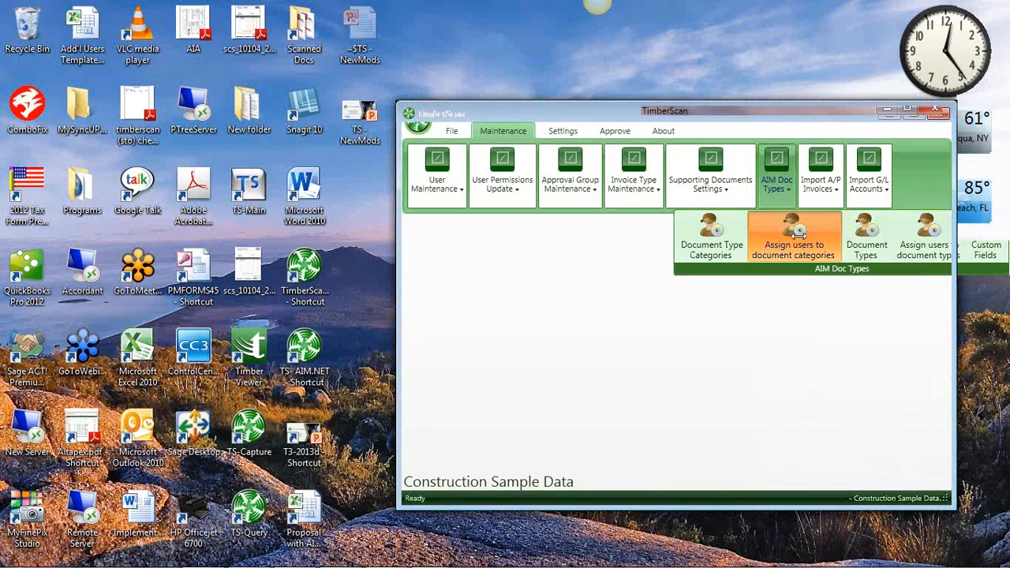
left_click(532, 116)
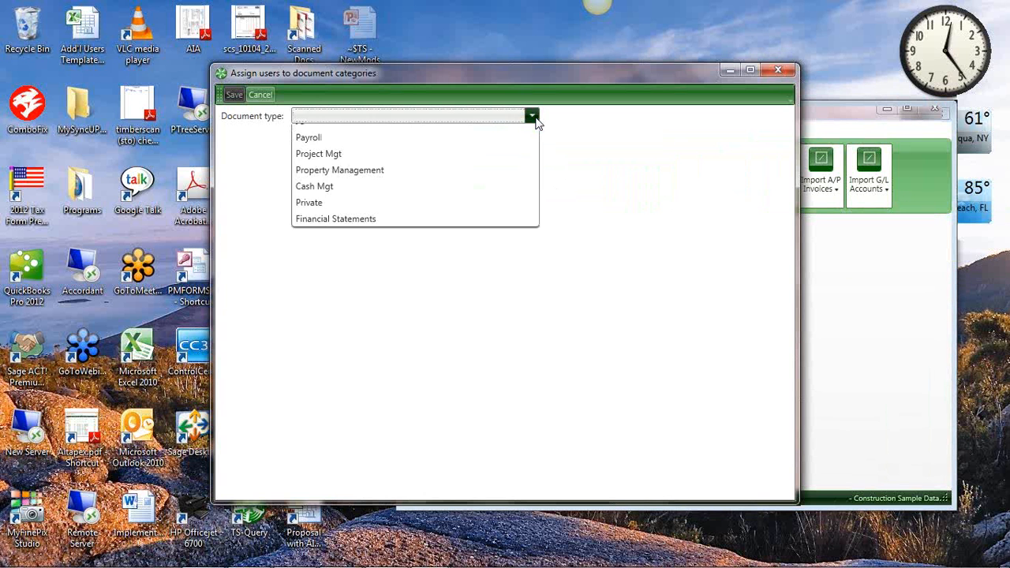
left_click(496, 182)
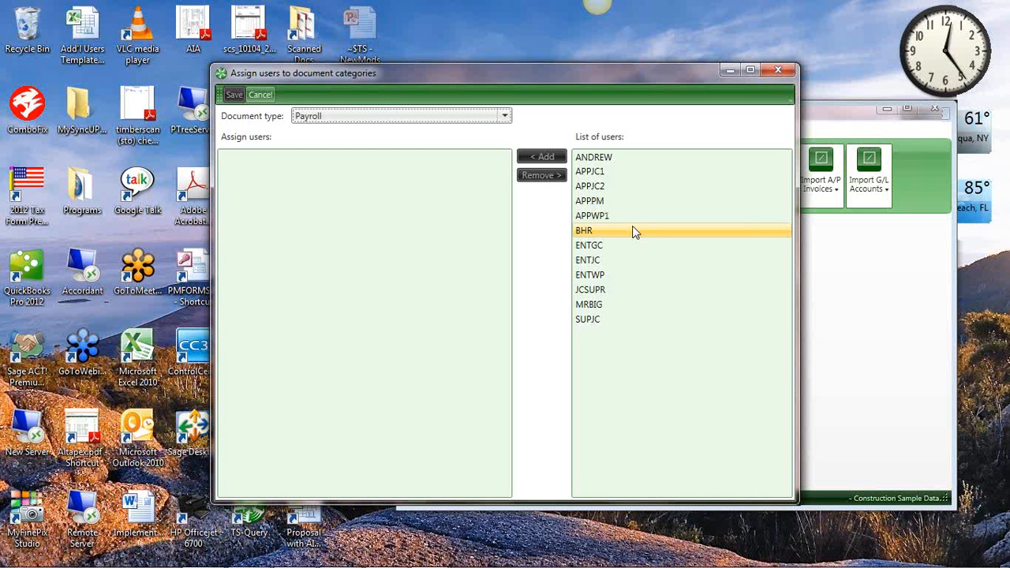
left_click(634, 161)
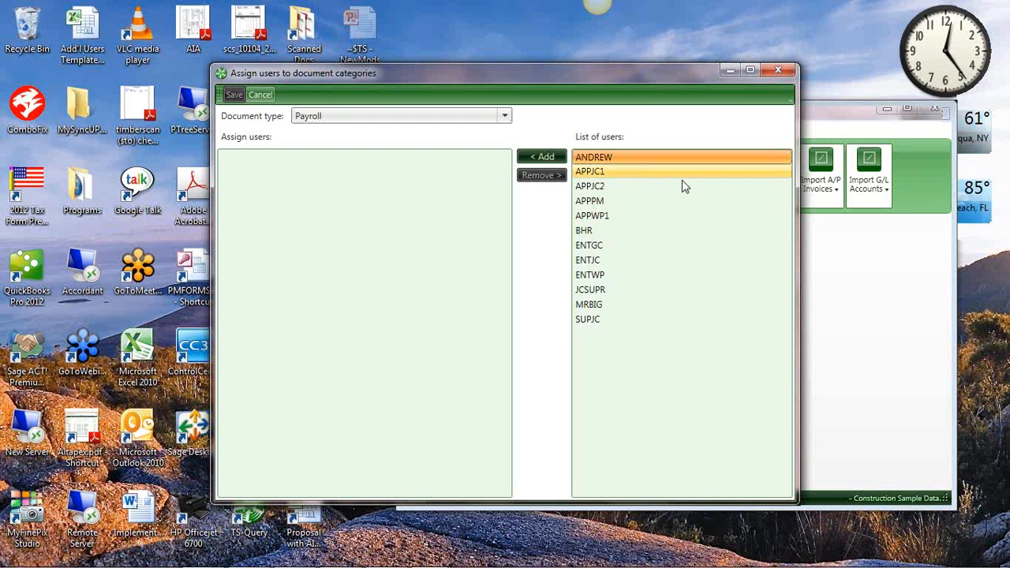
left_click(536, 157)
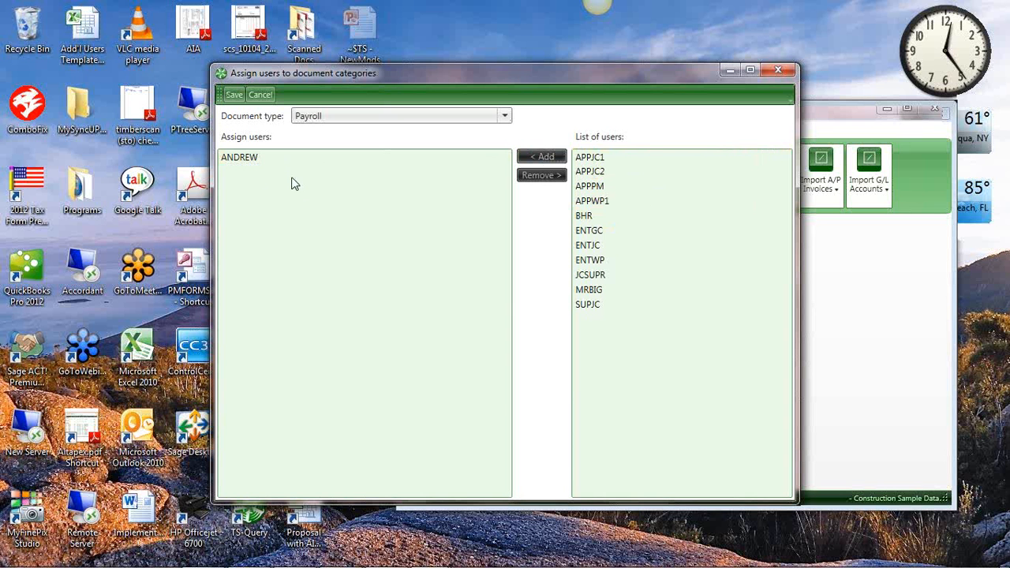
left_click(775, 72)
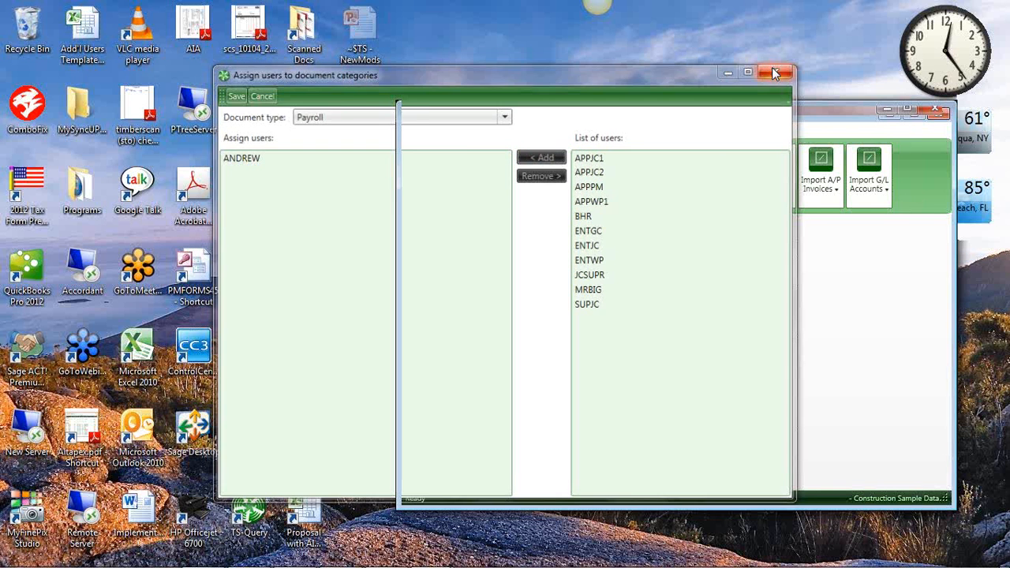
Open the AIM Document Types and review the types under the AP, JC, Payroll and Property Management categories.
left_click(775, 183)
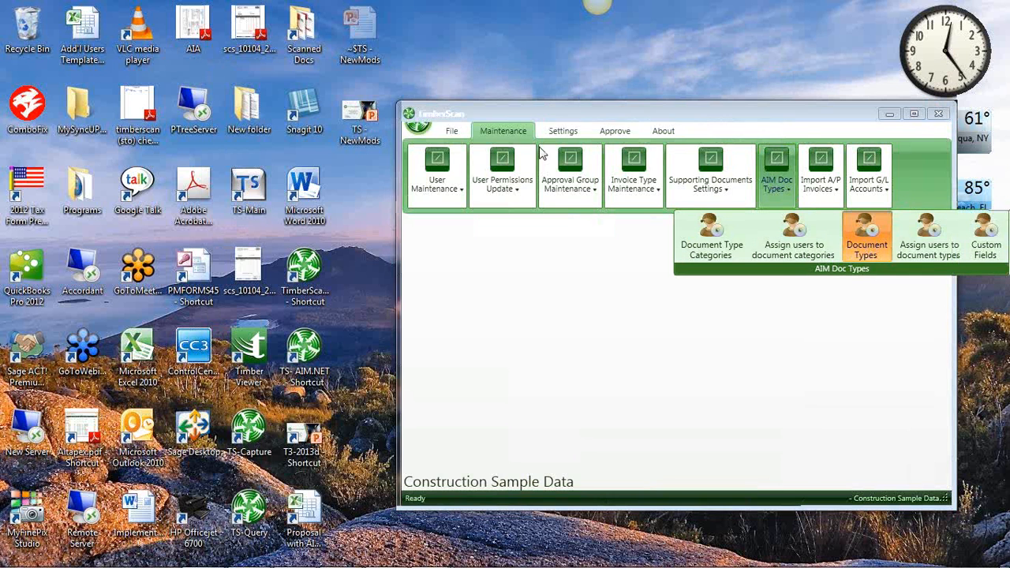
left_click(867, 247)
left_click(454, 116)
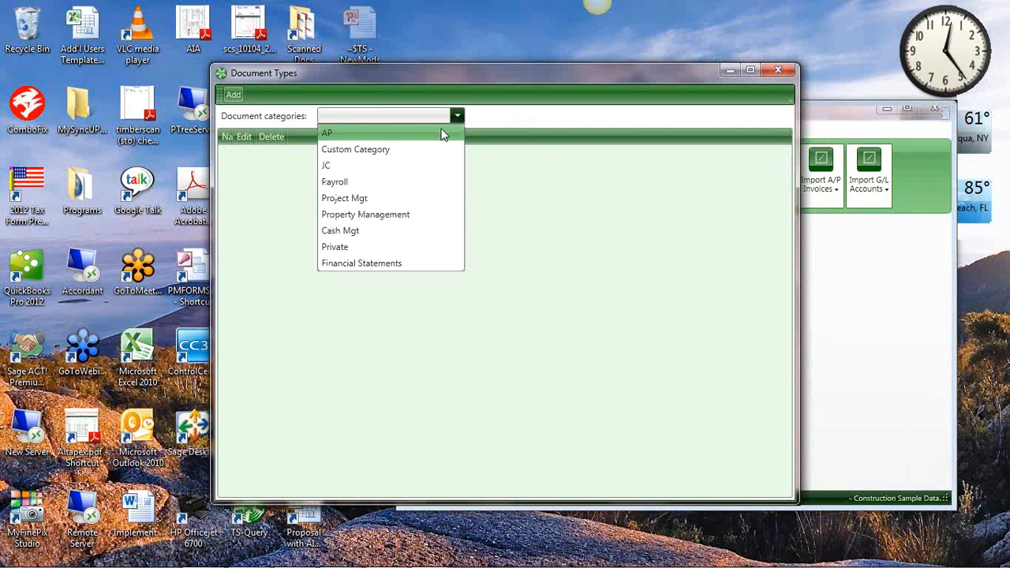
left_click(444, 132)
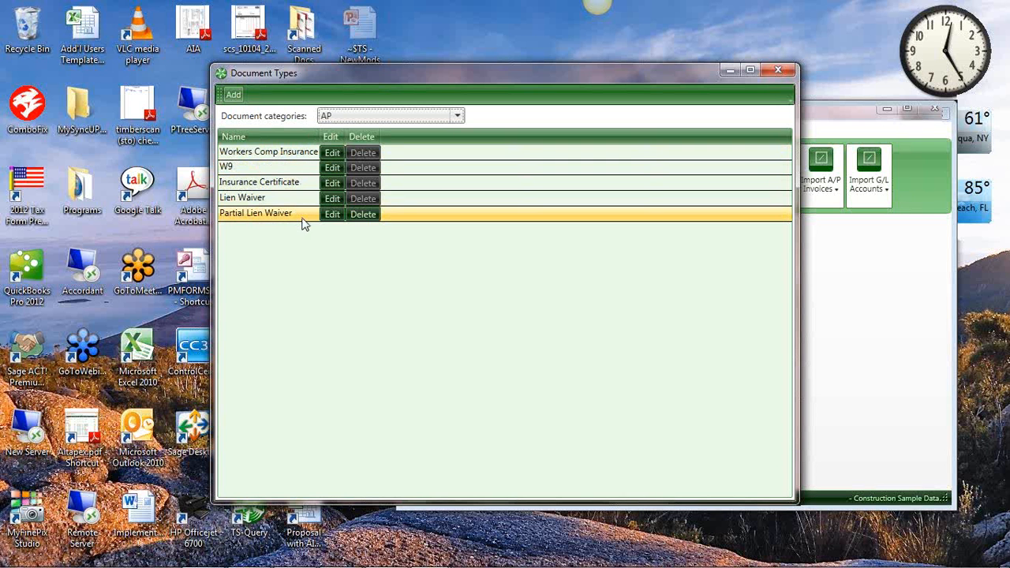
left_click(457, 117)
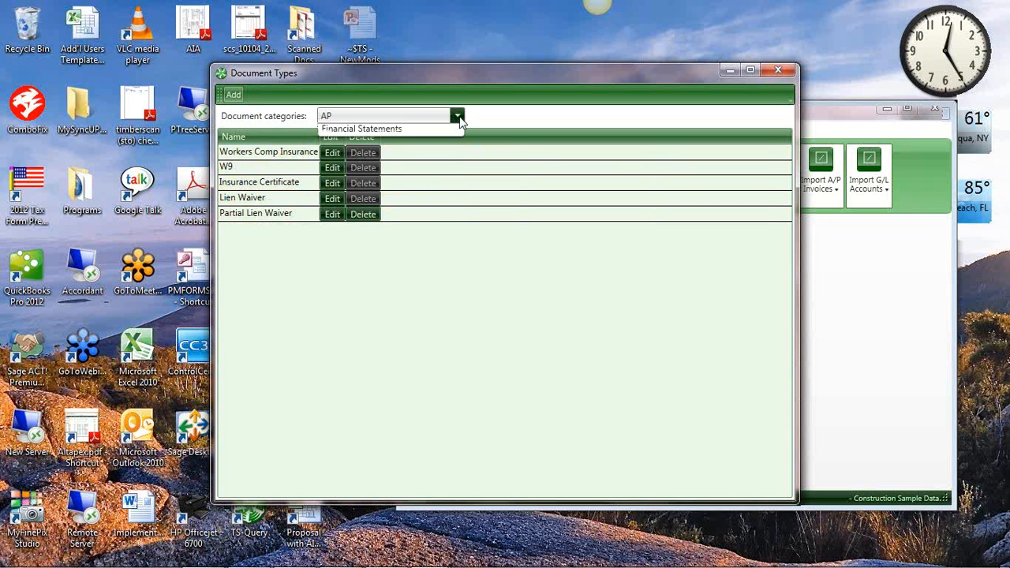
left_click(429, 167)
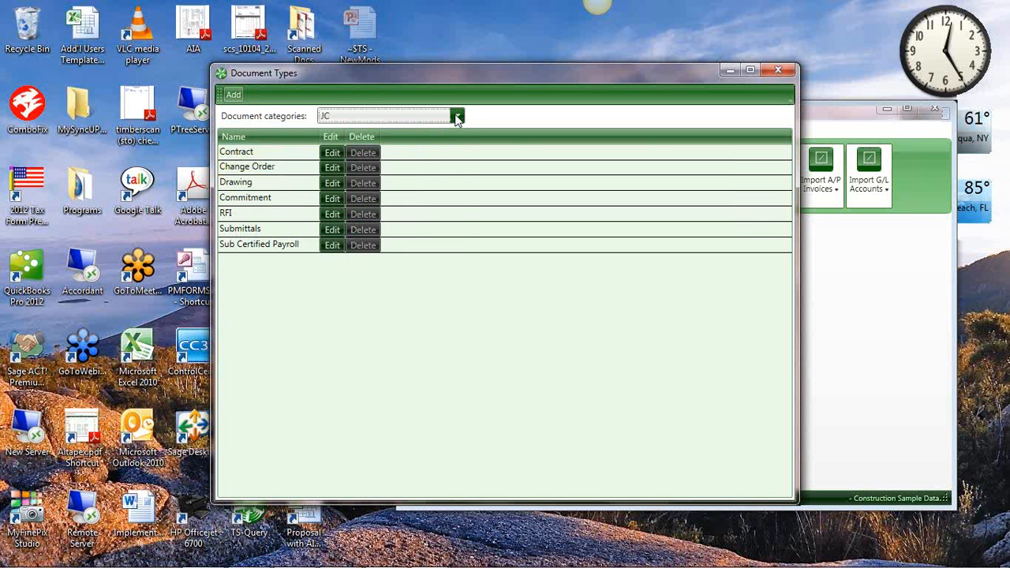
left_click(457, 118)
left_click(422, 183)
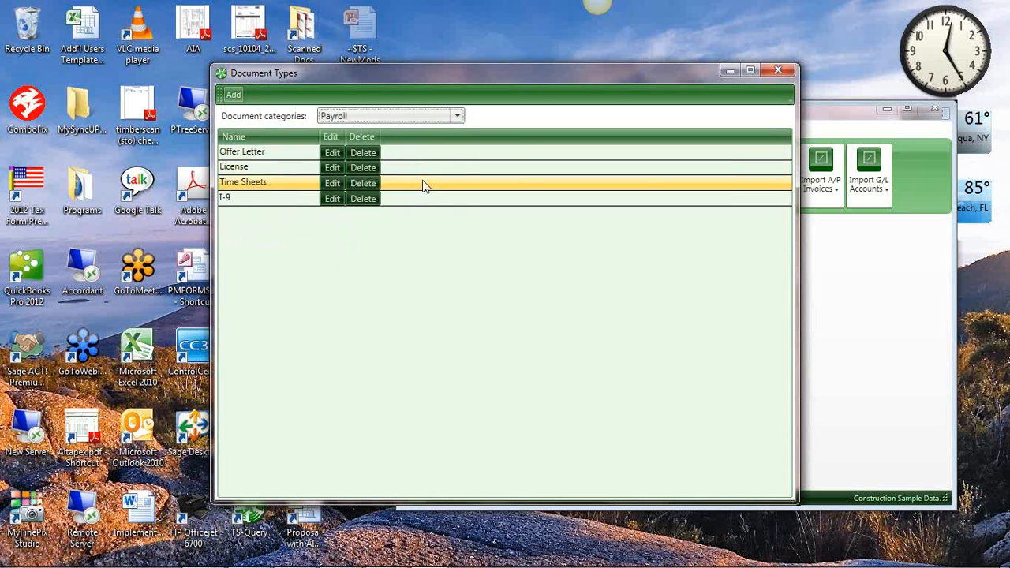
left_click(456, 117)
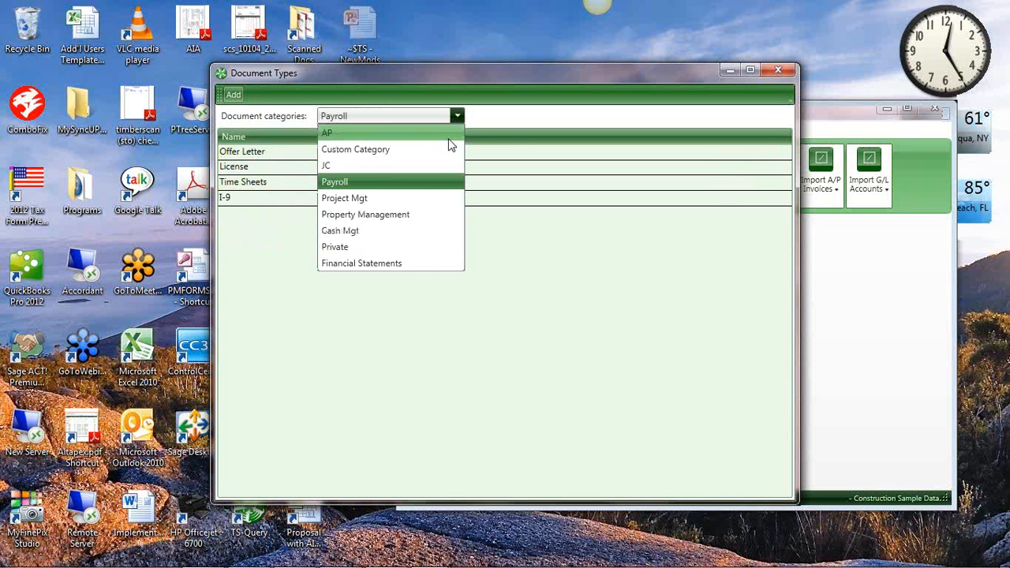
left_click(421, 214)
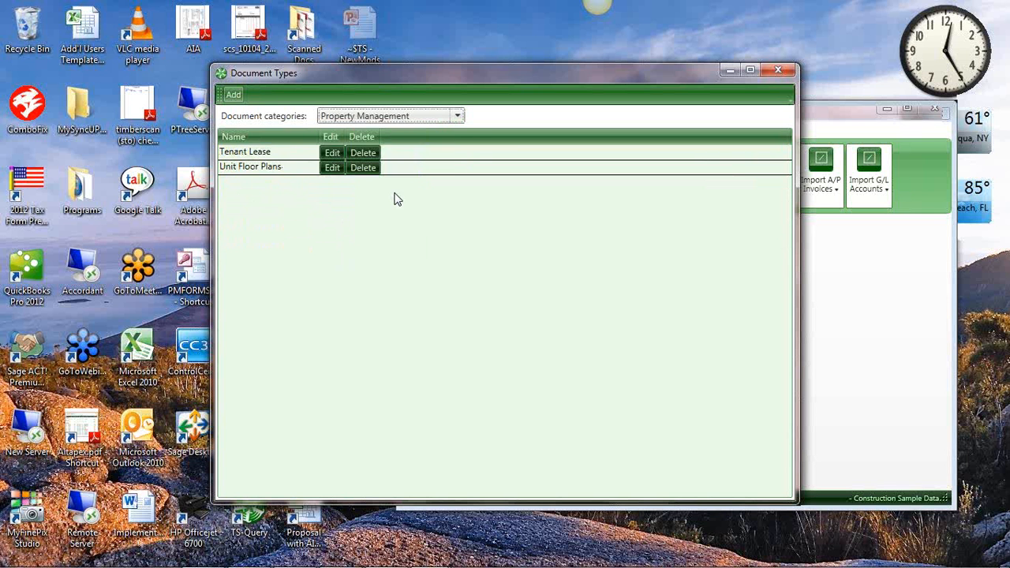
Start a new document type in the JC category and name it Drawing 2.
left_click(458, 117)
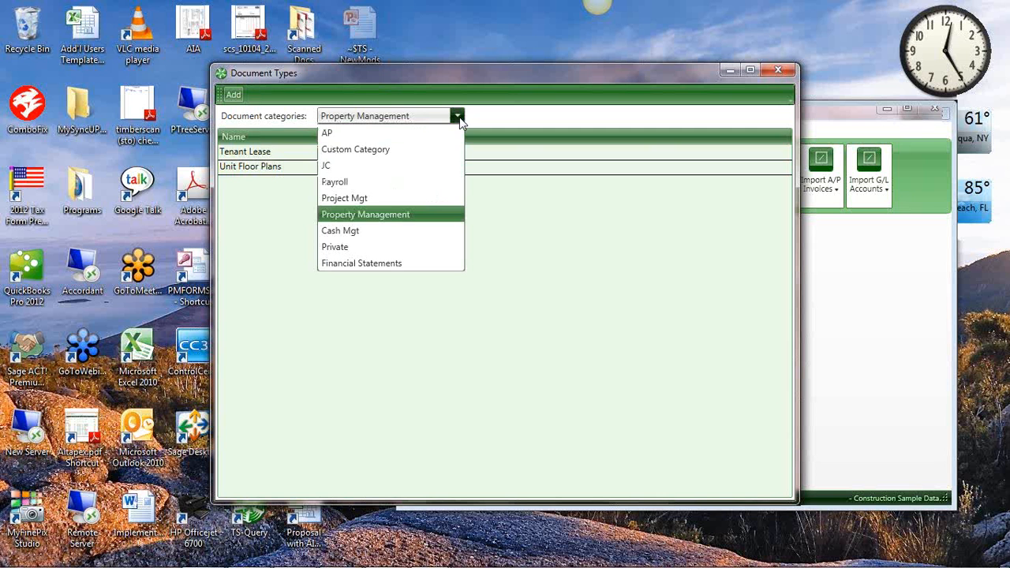
left_click(432, 165)
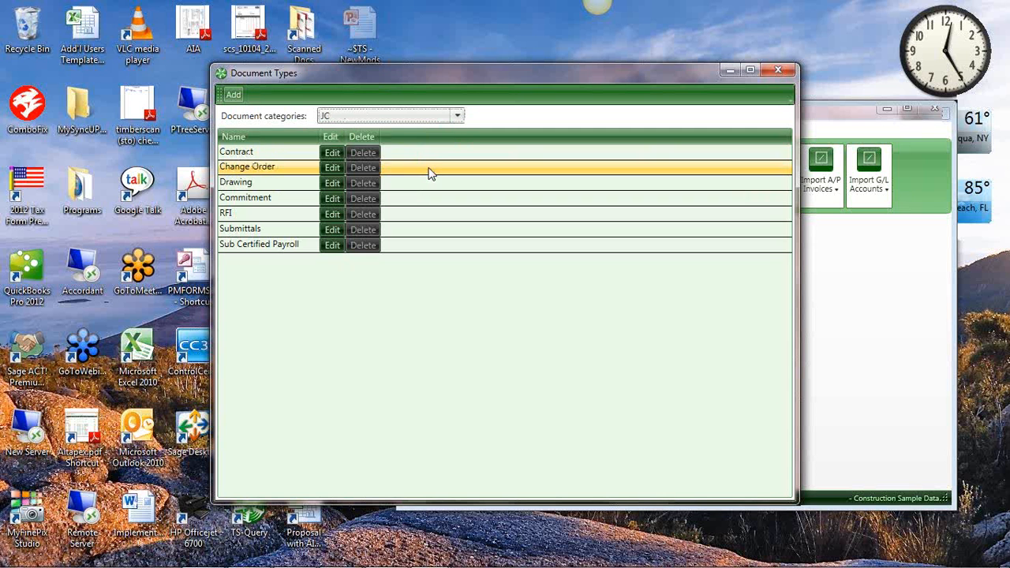
left_click(233, 96)
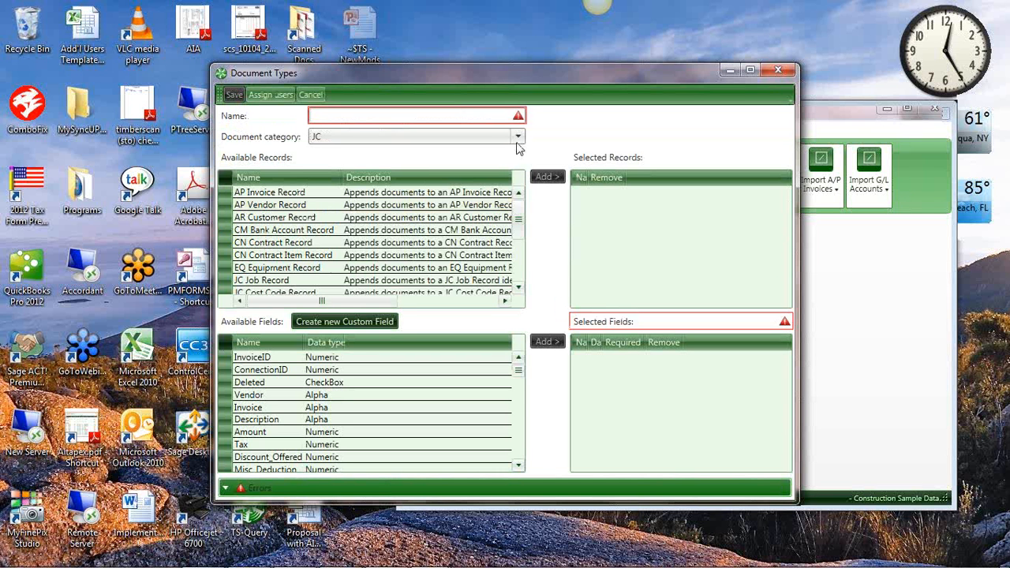
left_click(378, 116)
type("Drawing 2")
key("Tab")
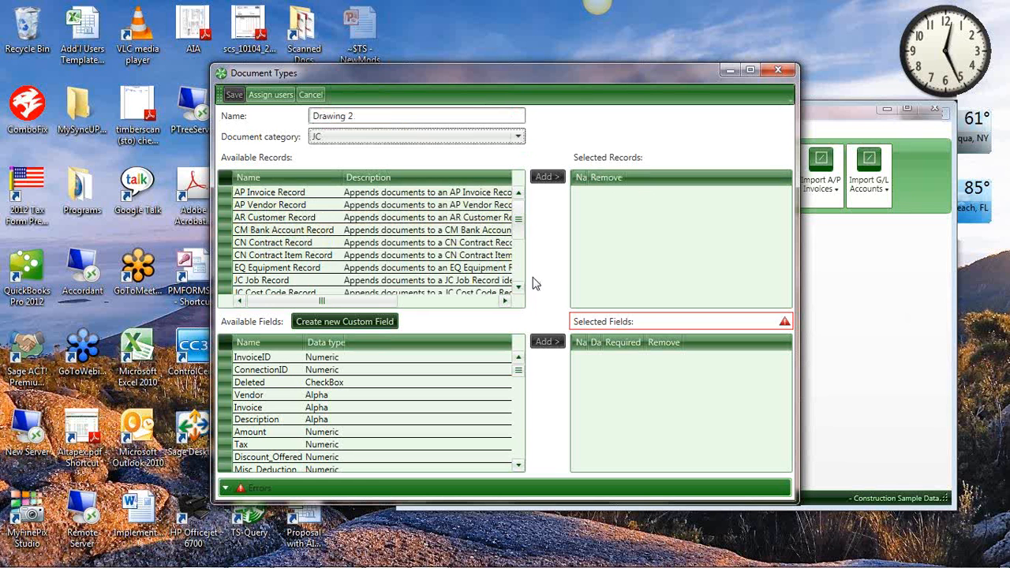
Add JC Job Record to the selected records of the Drawing 2 document type.
scroll(519, 291, "down", 2)
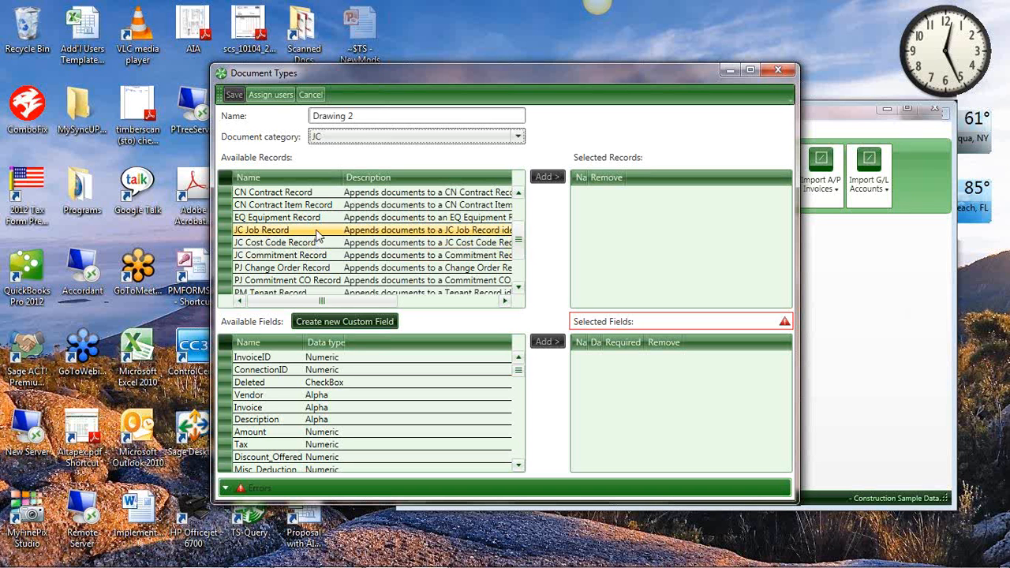
left_click(315, 234)
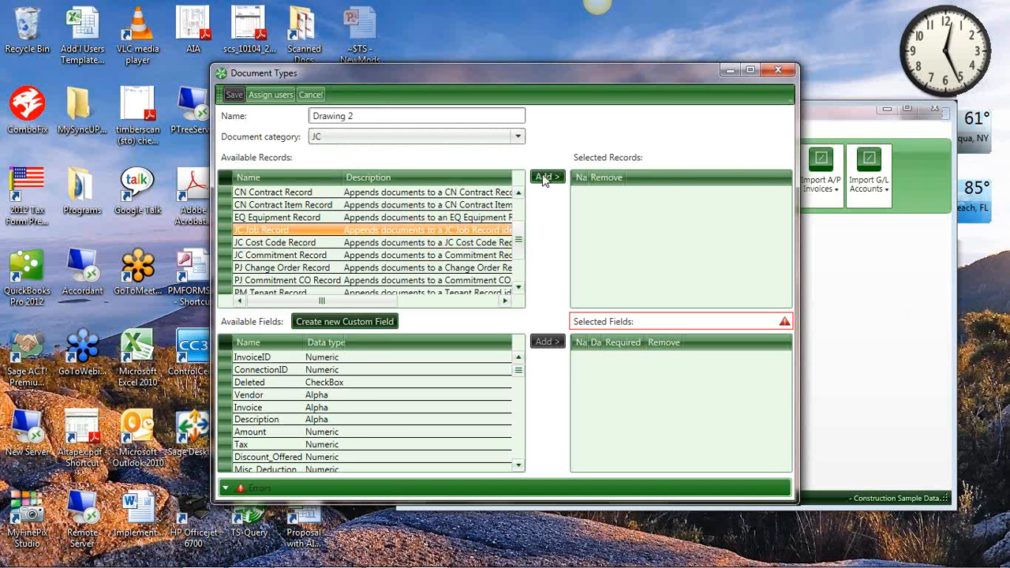
left_click(543, 177)
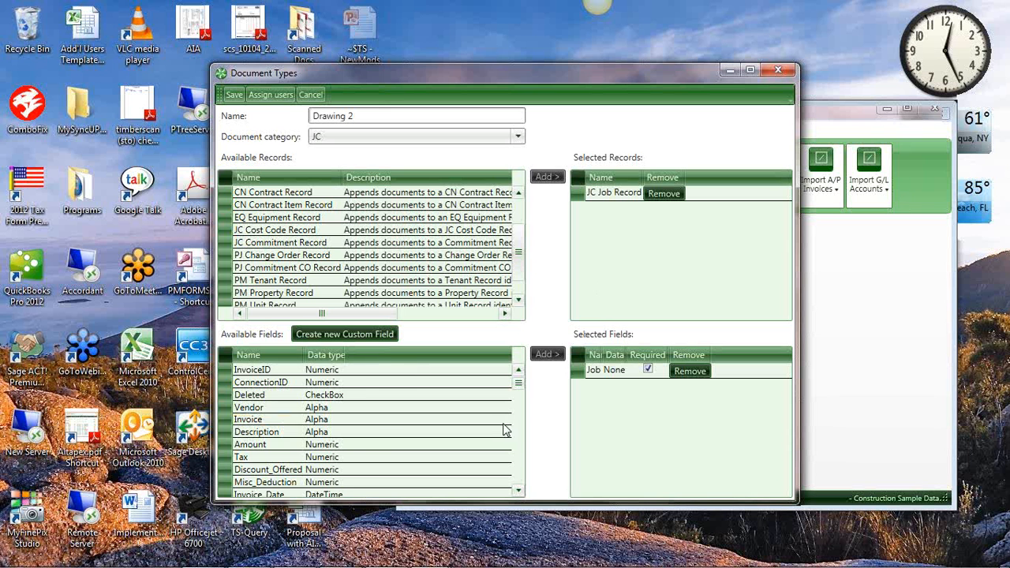
Sort the available fields by name and add 1. Date, 1. Description and 1. Amount to the selected fields.
left_click(272, 353)
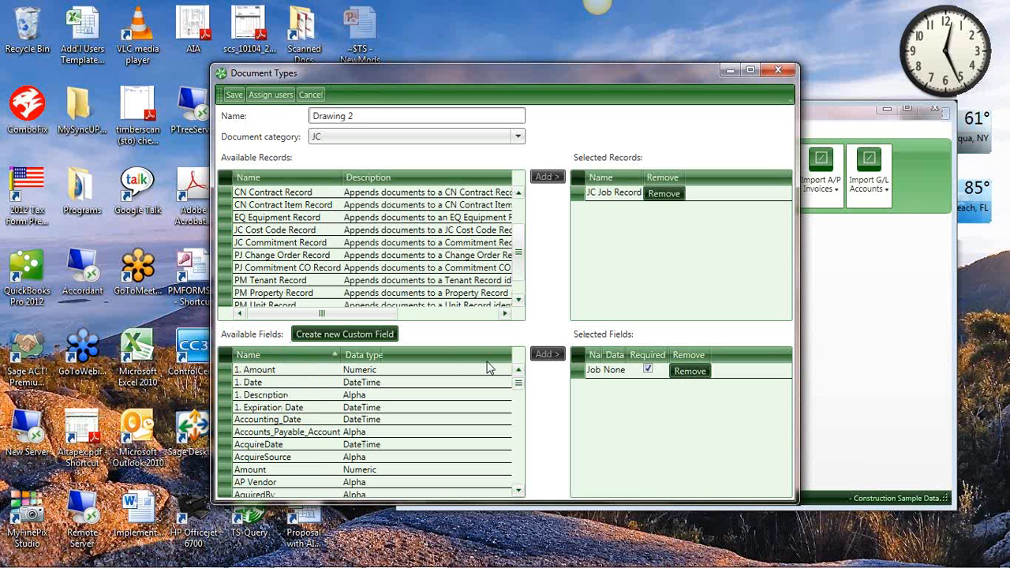
double_click(306, 383)
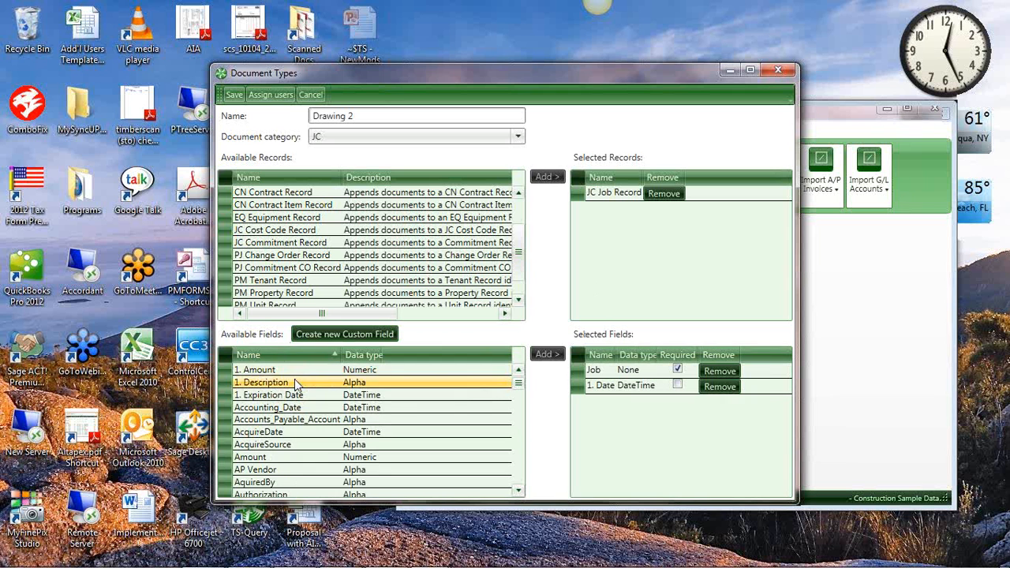
double_click(299, 382)
left_click(290, 371)
double_click(289, 372)
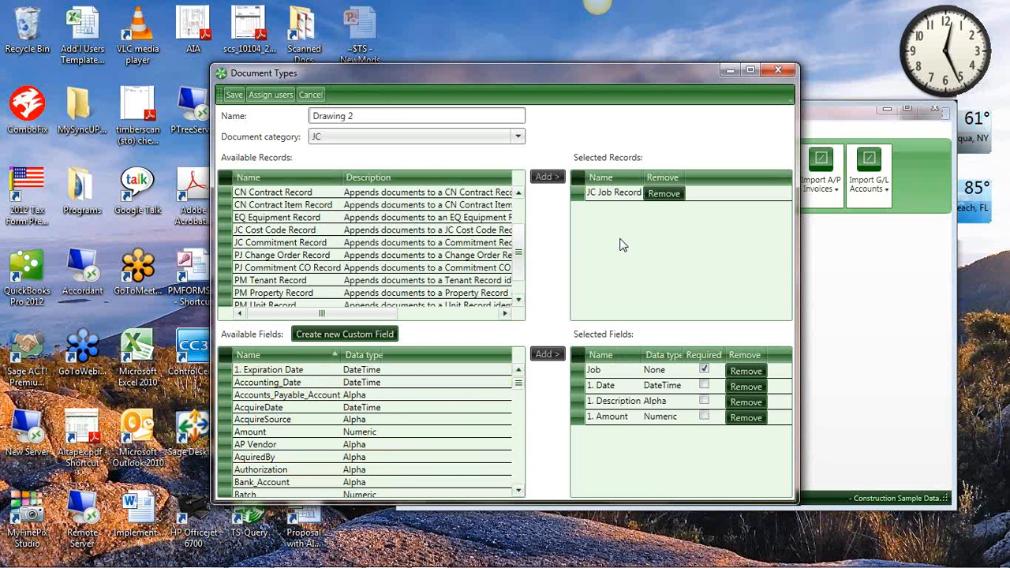
Add AP Vendor Record to the selected records of the Drawing 2 document type.
left_click(519, 194)
left_click(519, 194)
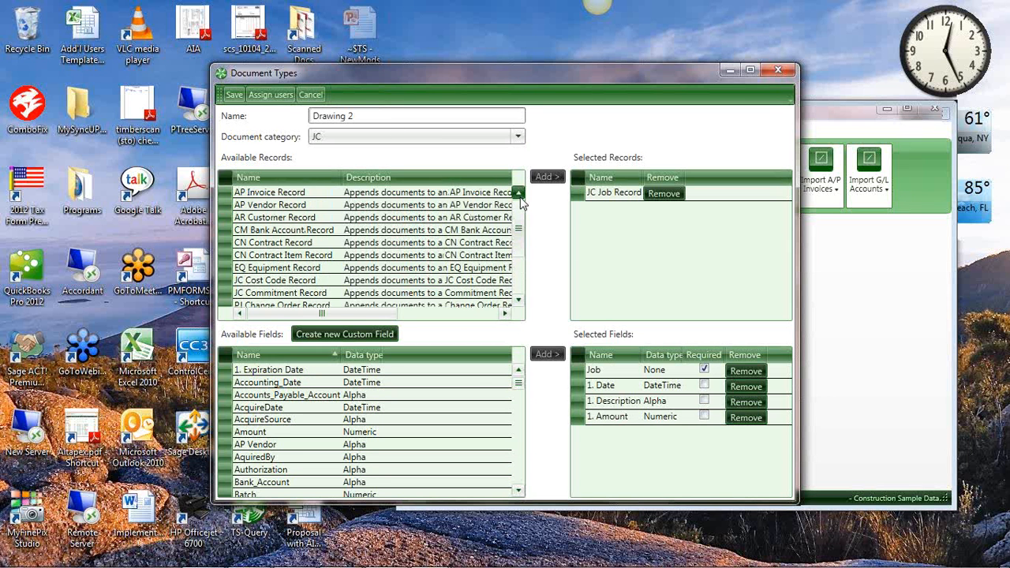
double_click(490, 205)
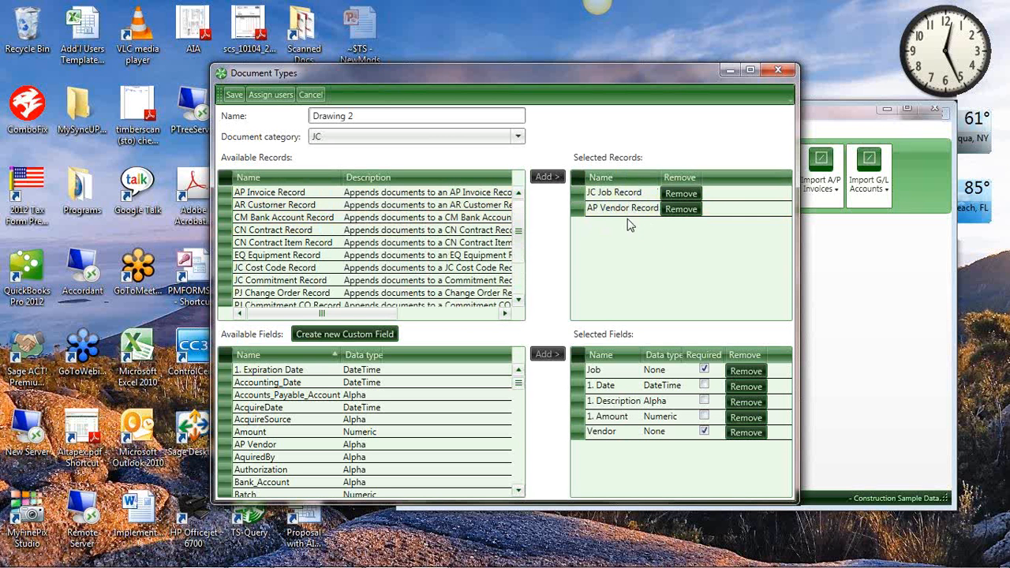
Close the unsaved Drawing 2 document type and leave the document types list.
left_click(779, 71)
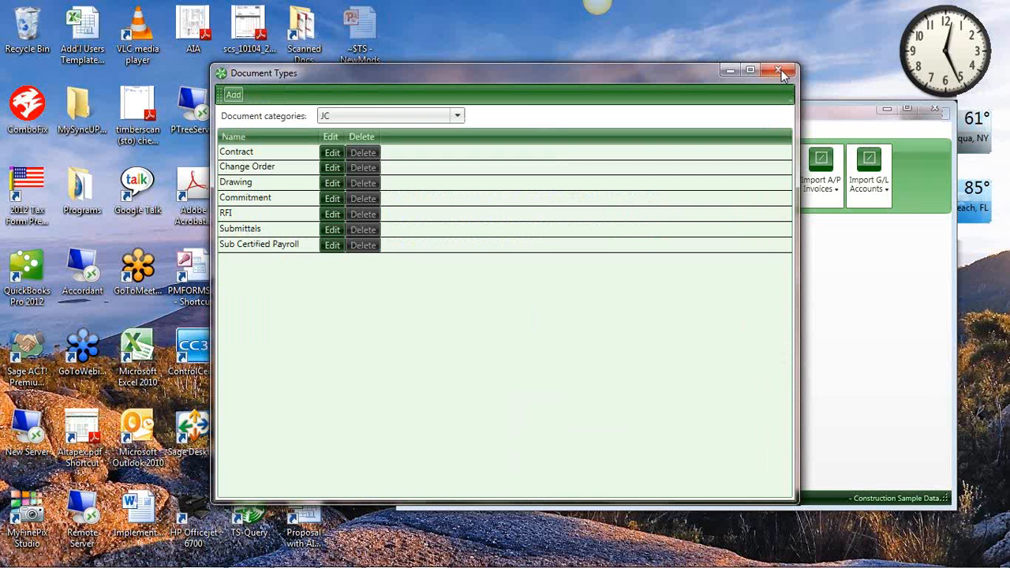
left_click(779, 71)
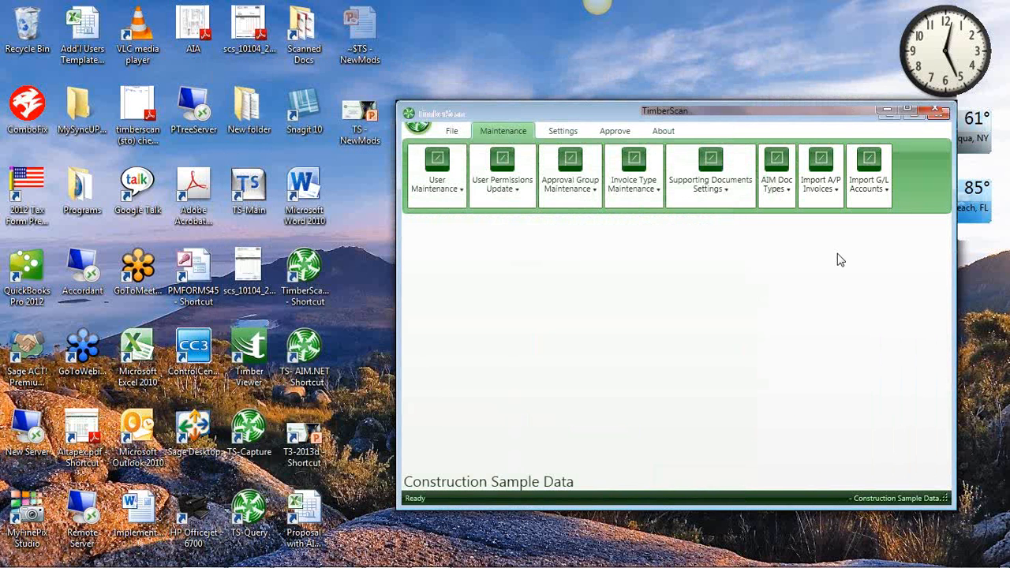
Review the user assignments of the Bank Statements document type, and close the maintenance program to return to the main TimberScan window.
left_click(777, 183)
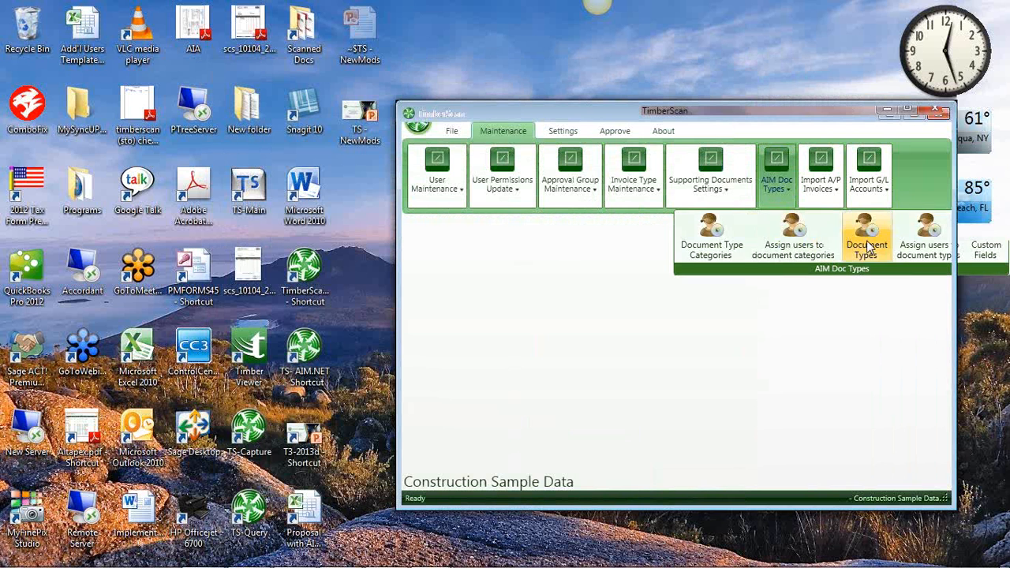
left_click(923, 251)
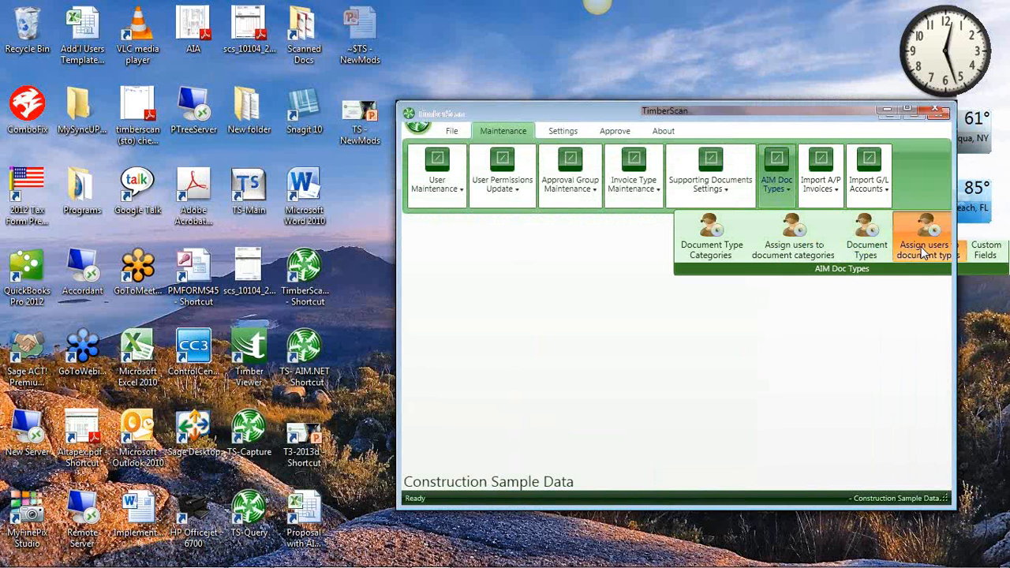
left_click(532, 116)
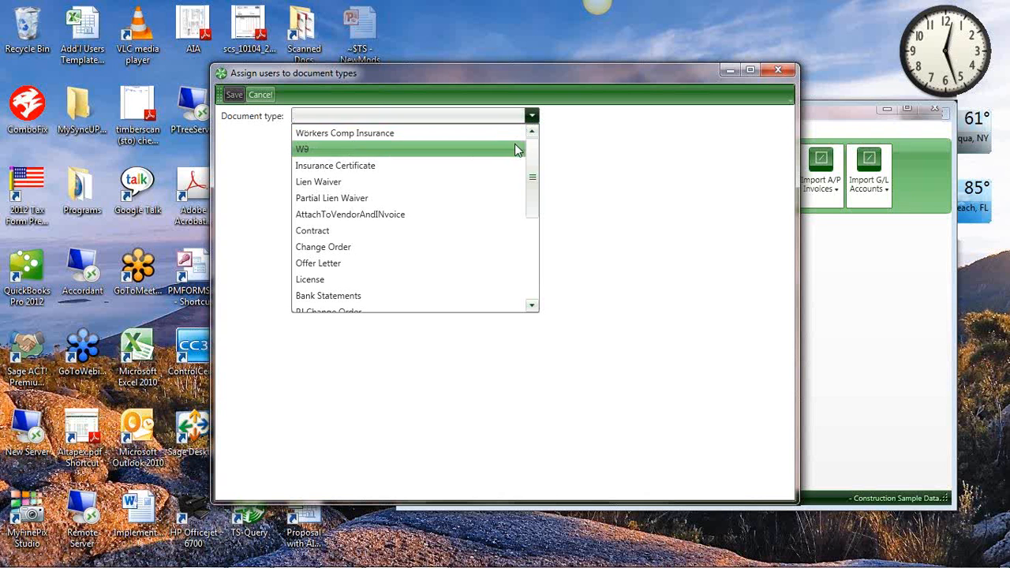
left_click(531, 278)
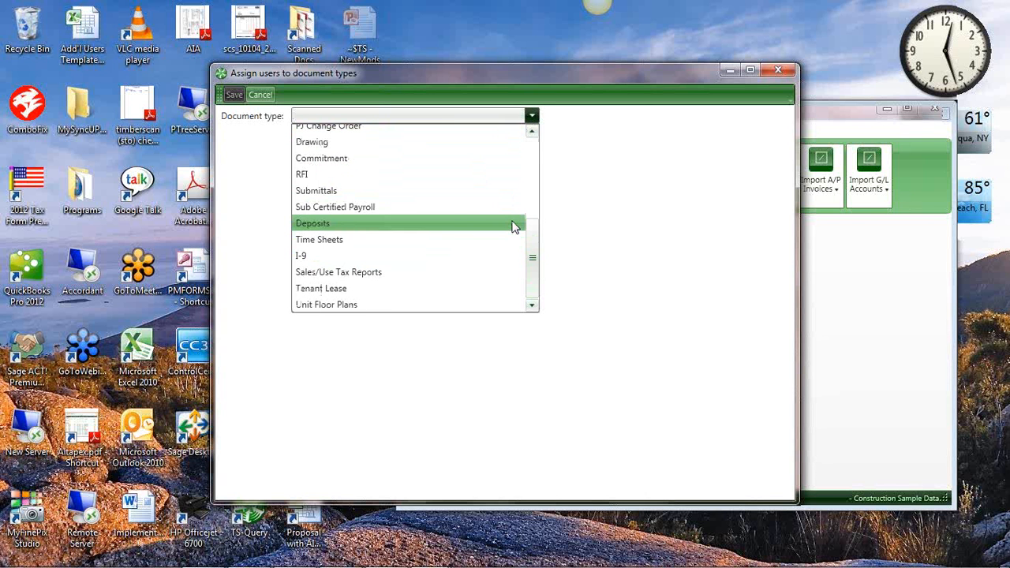
left_click(532, 153)
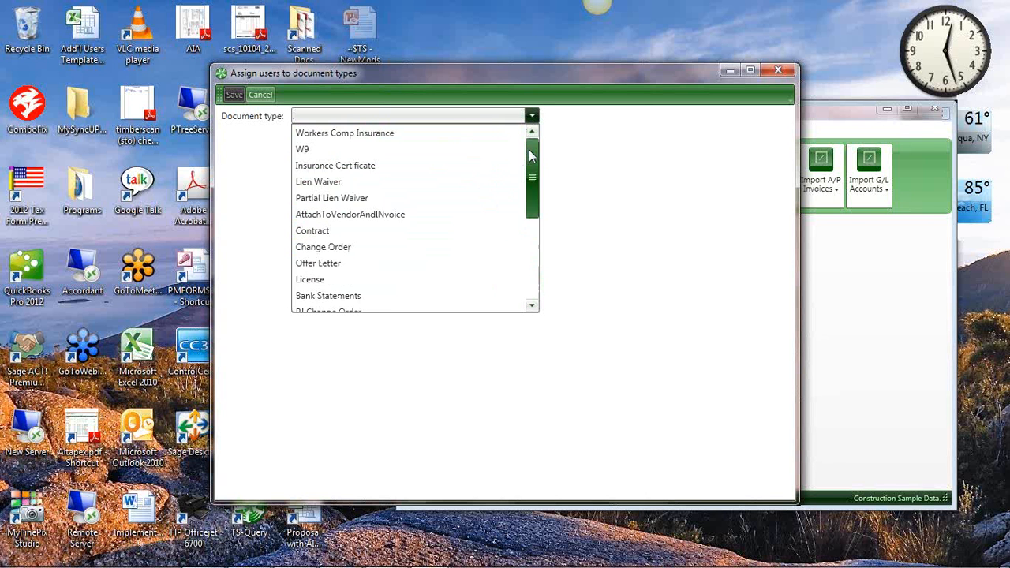
left_click(387, 301)
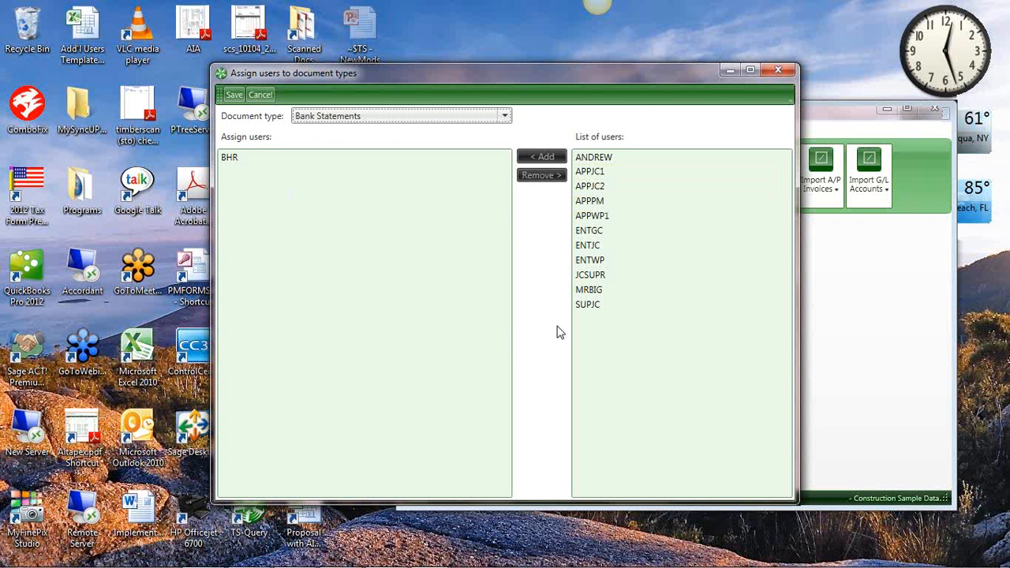
left_click(777, 70)
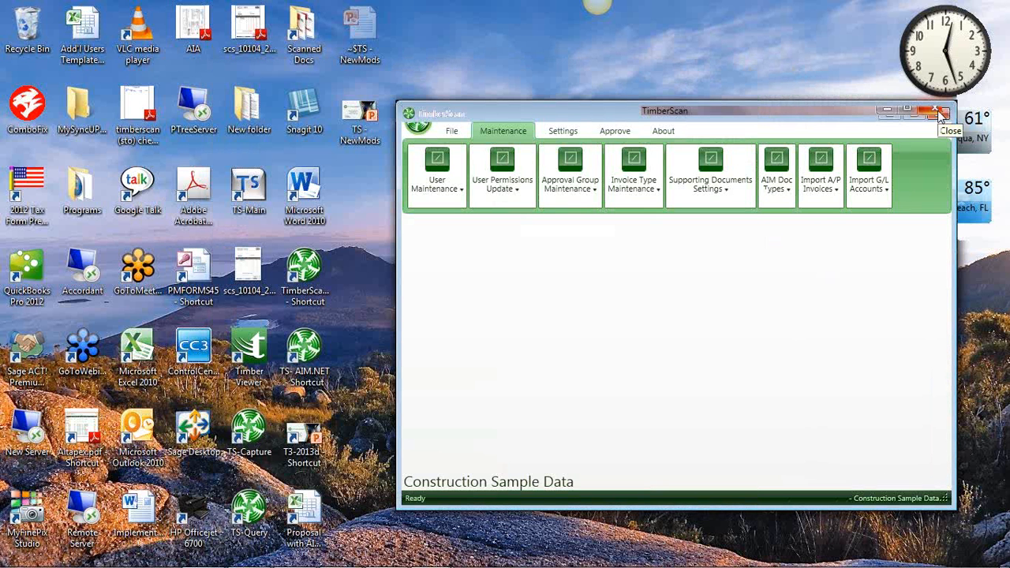
left_click(940, 115)
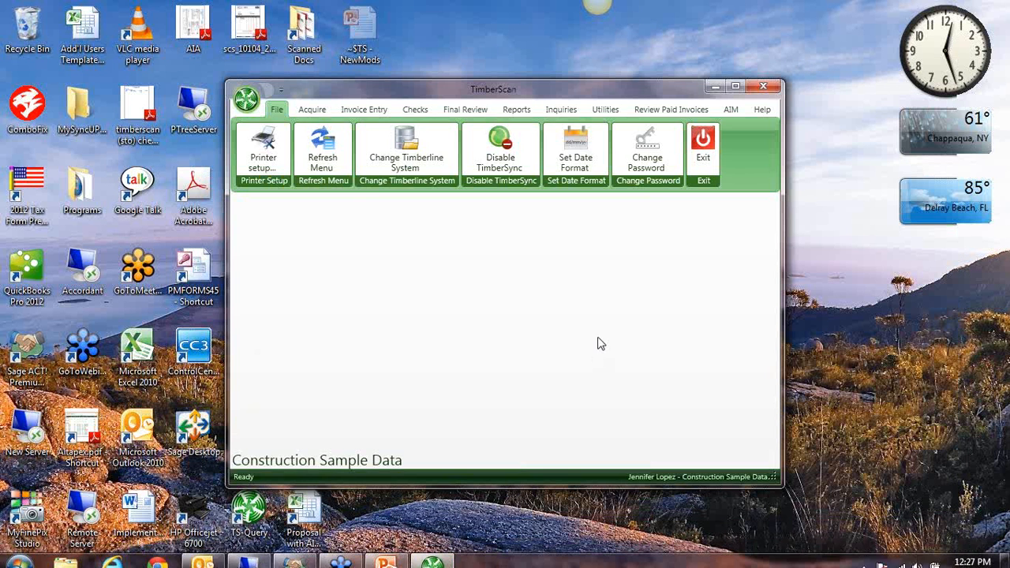
Start acquiring images from file with the image type set to AIM Document.
left_click(311, 111)
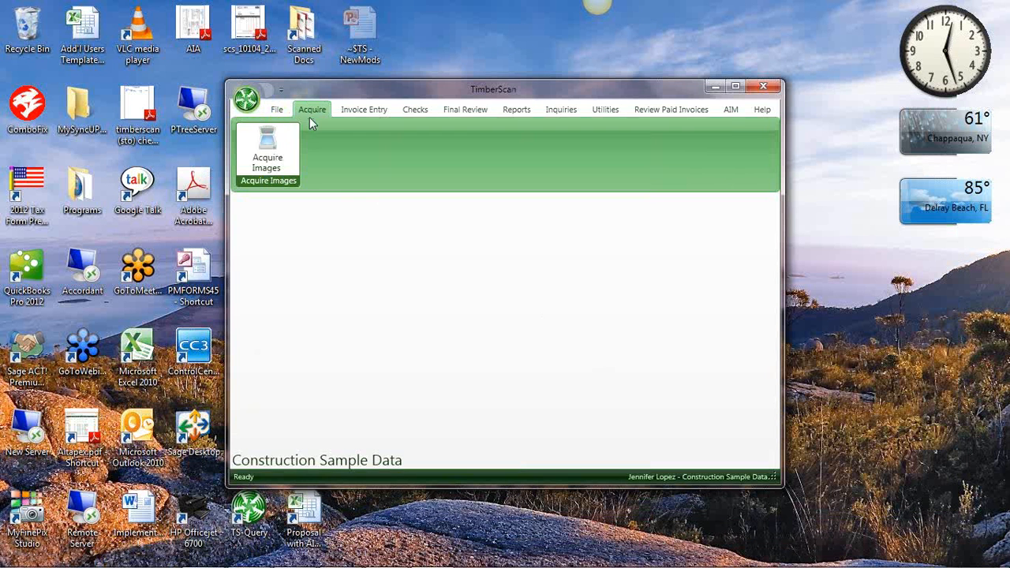
left_click(263, 148)
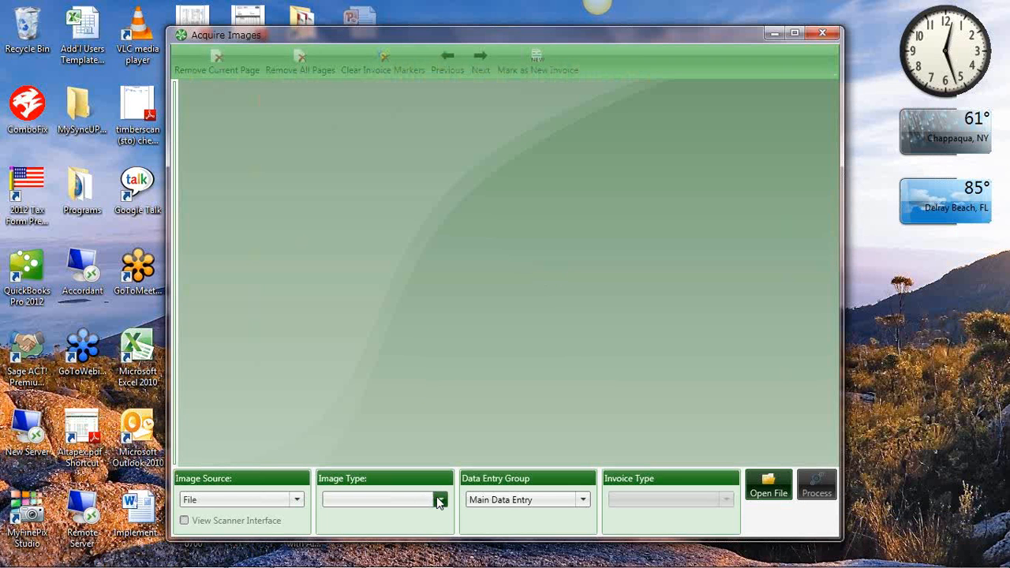
left_click(440, 500)
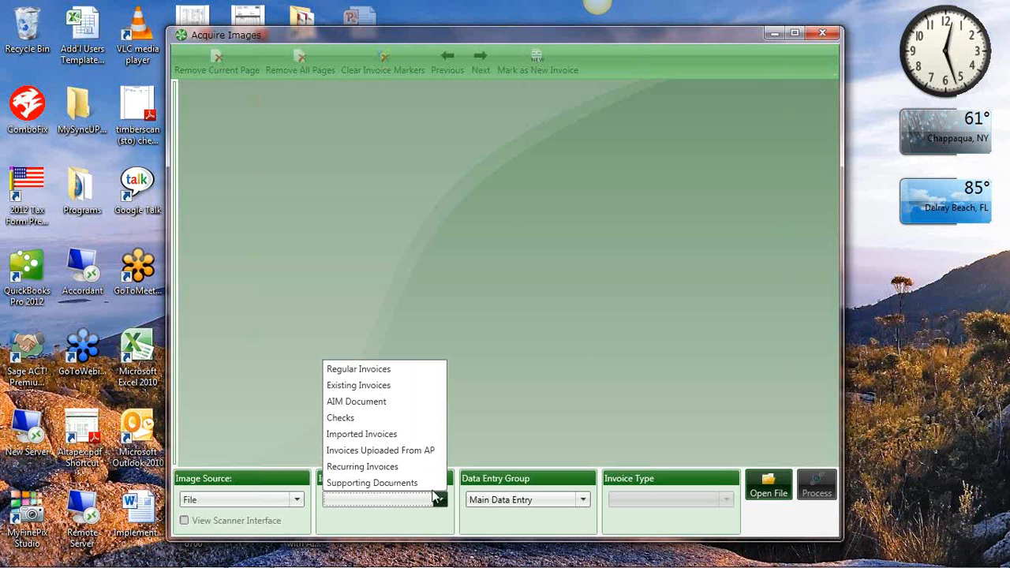
left_click(396, 403)
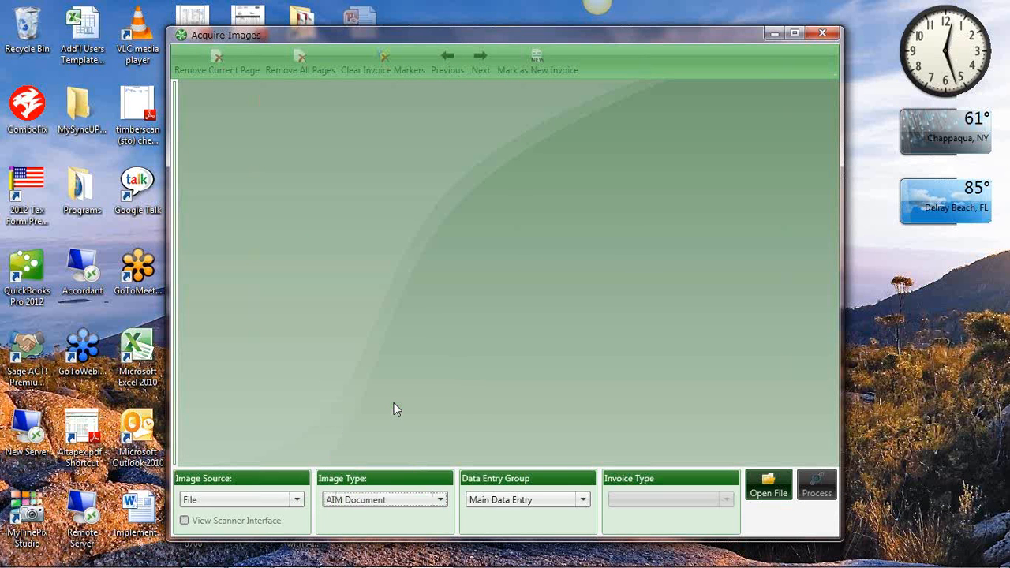
Load the Drawing image file, using the scan type of one or more invoices each having 1 page.
left_click(767, 487)
left_click(422, 285)
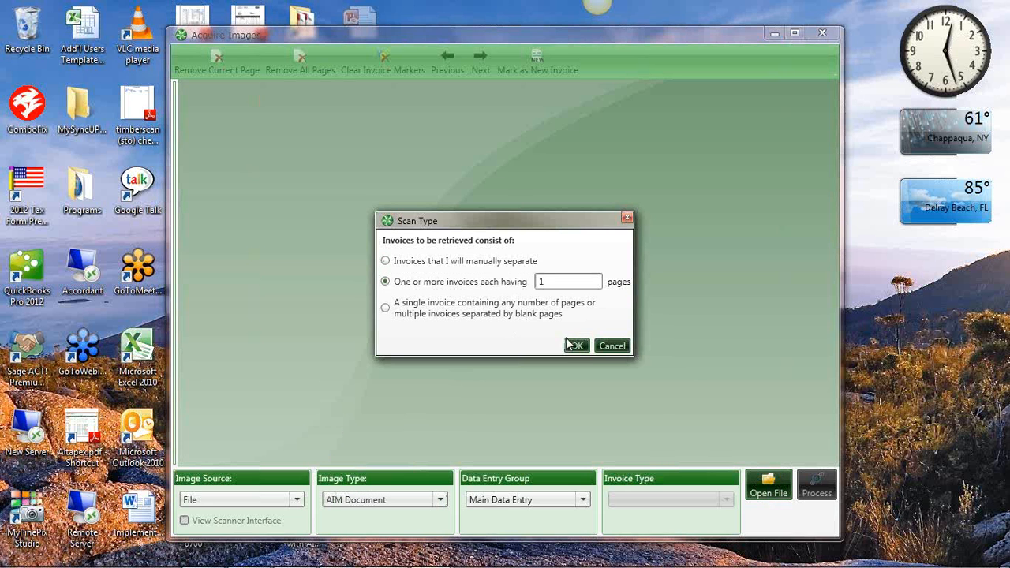
left_click(575, 346)
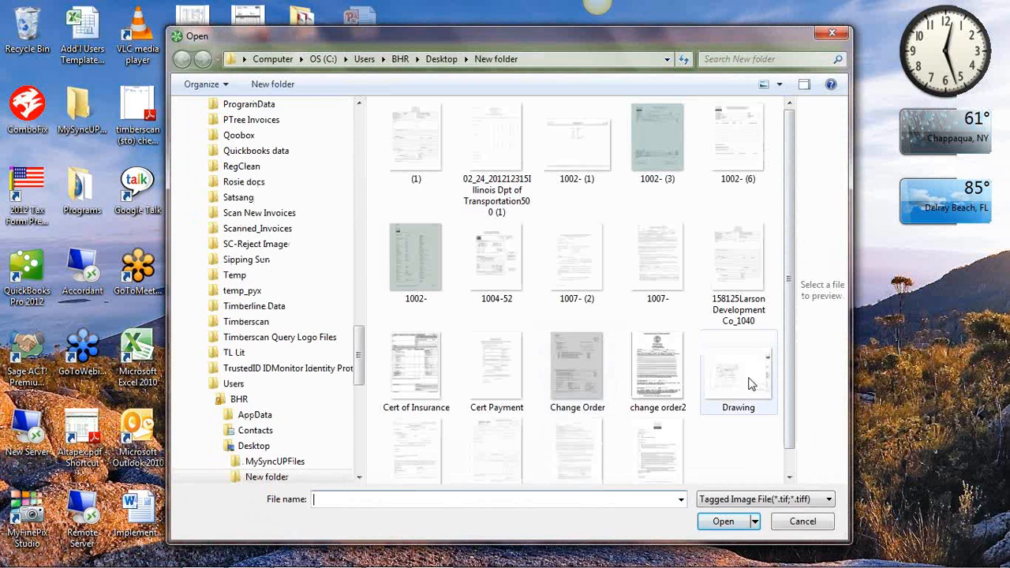
left_click(750, 384)
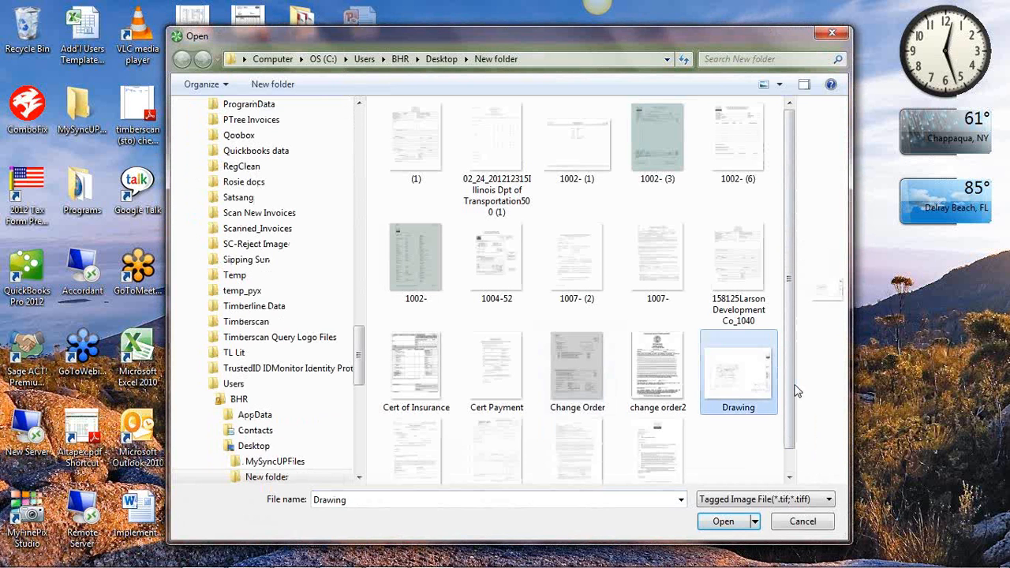
left_click(724, 522)
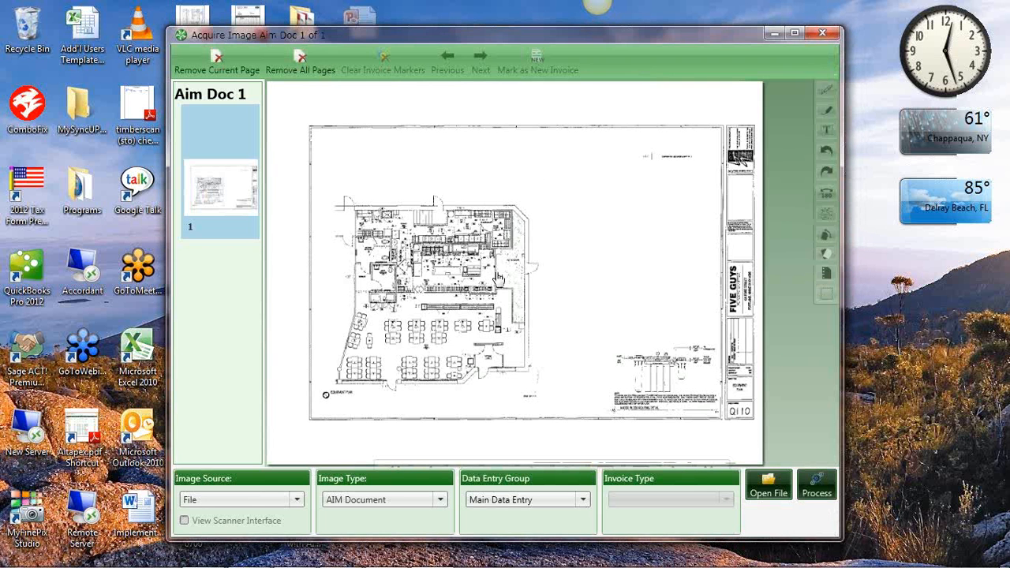
Process the acquired drawing image and close the acquisition window without sending notifications.
left_click(820, 491)
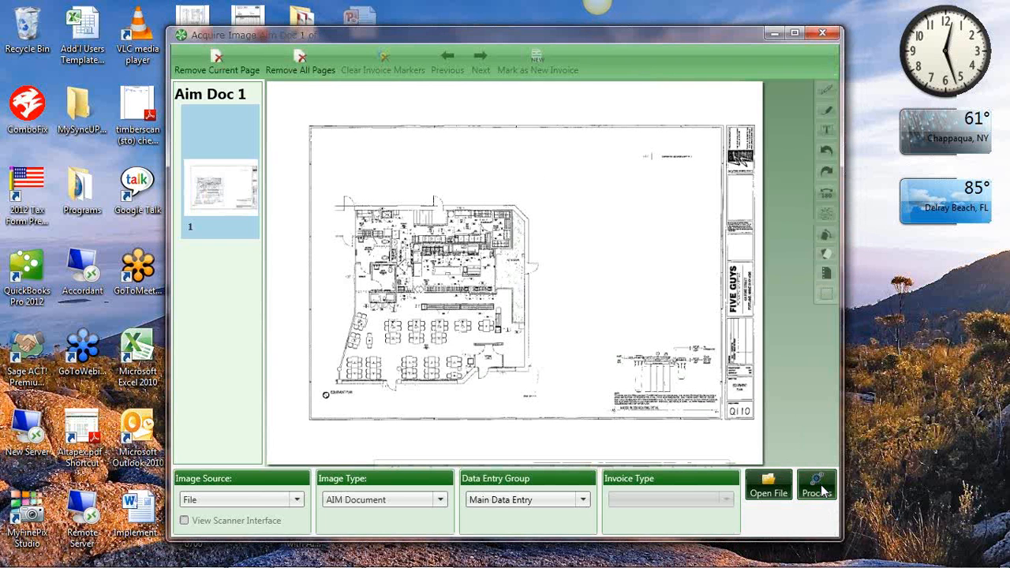
left_click(463, 311)
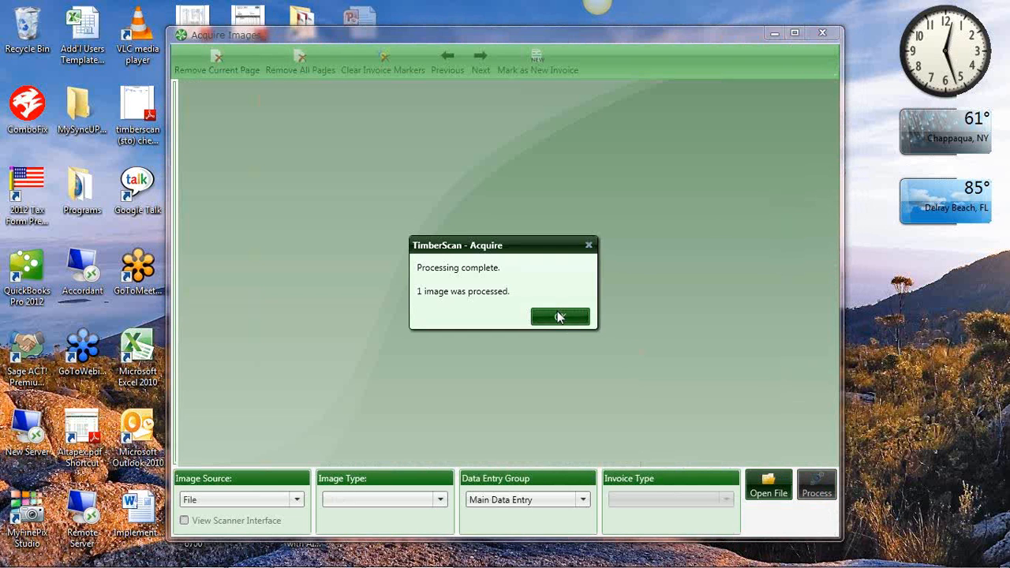
left_click(558, 316)
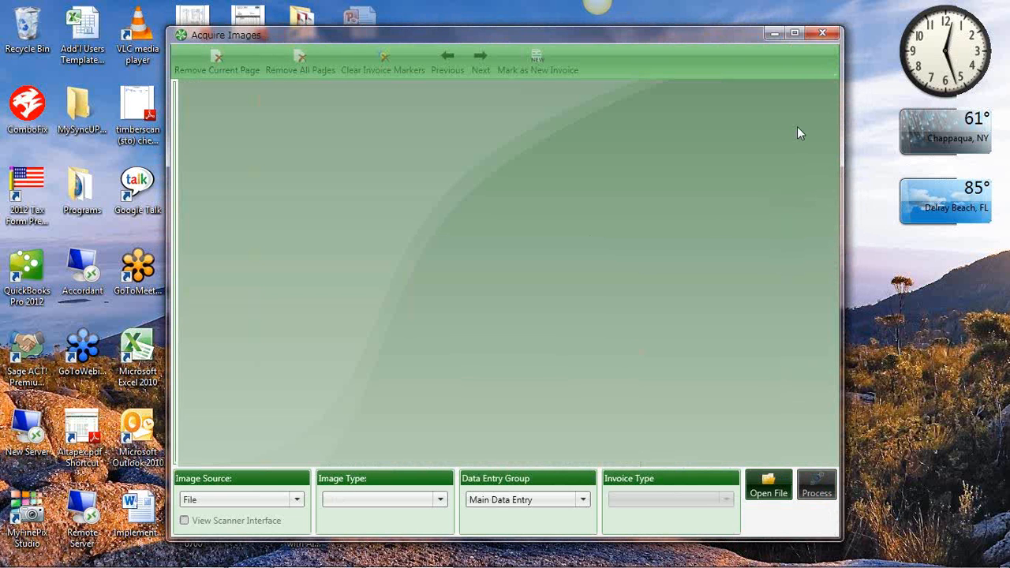
left_click(822, 33)
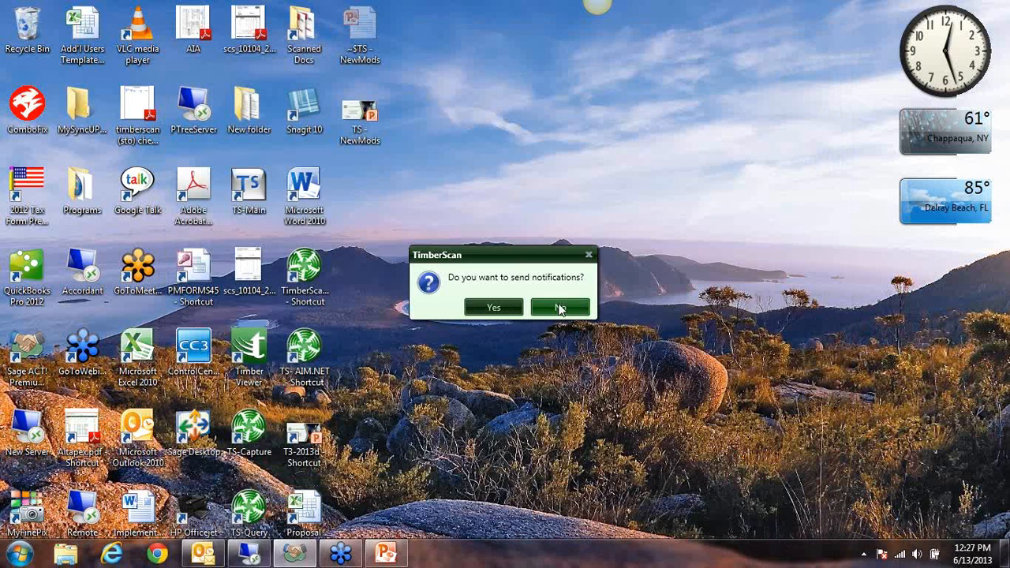
left_click(558, 306)
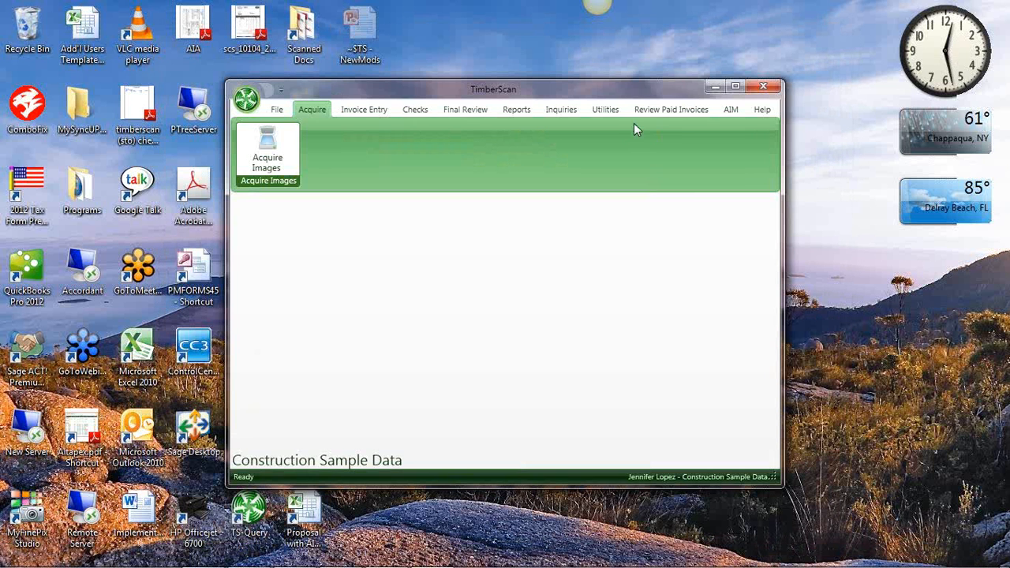
Open the pending AIM documents for data entry and classify the floor plan under category JC with document type Drawing.
left_click(730, 108)
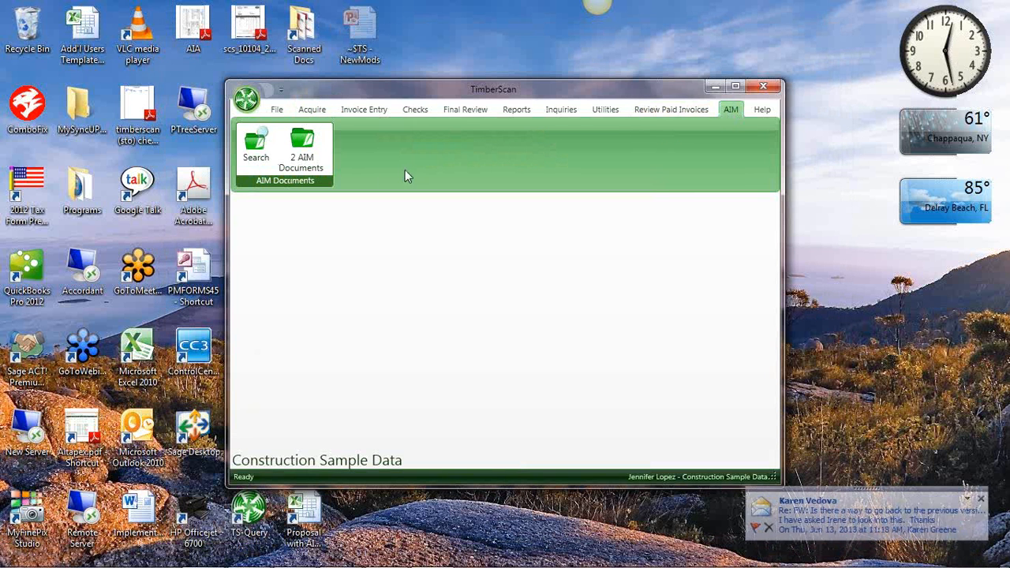
left_click(305, 160)
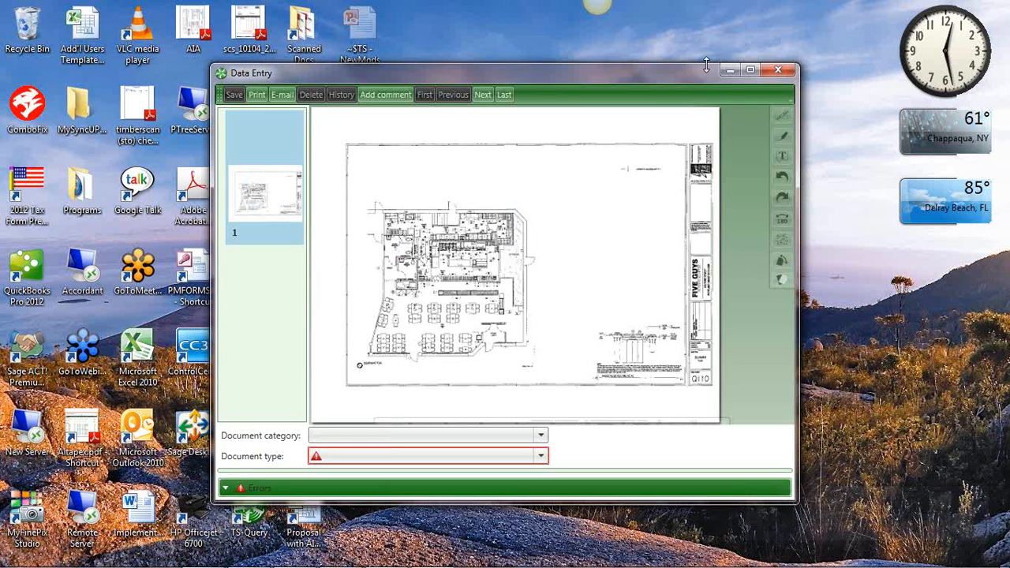
double_click(655, 64)
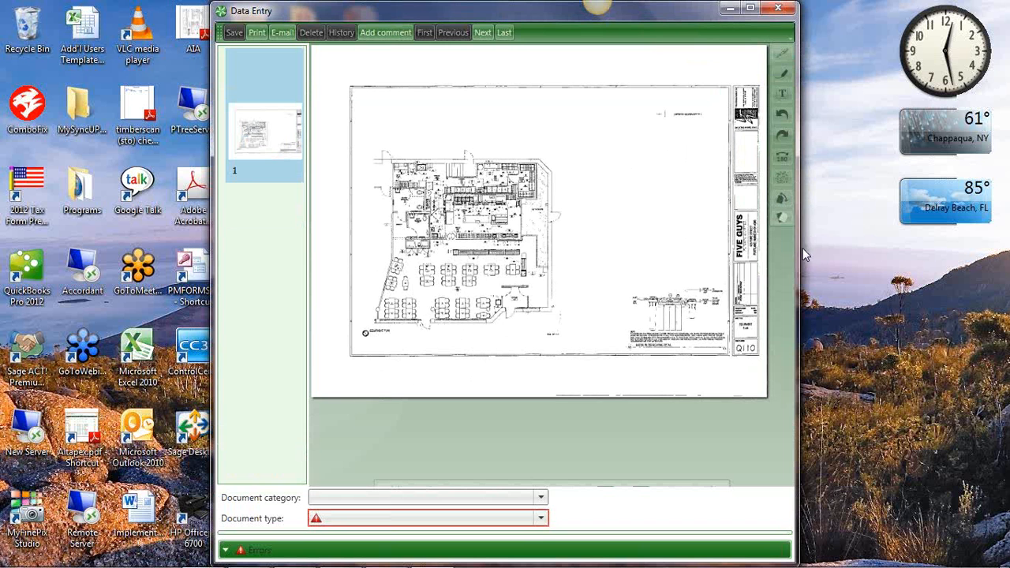
left_click_drag(802, 247, 887, 252)
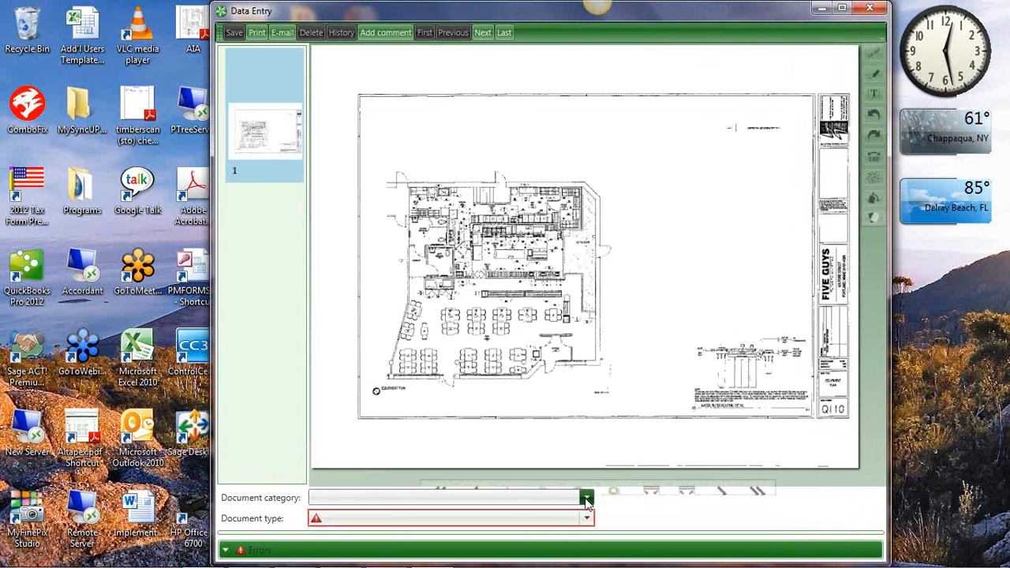
left_click(586, 498)
left_click(512, 385)
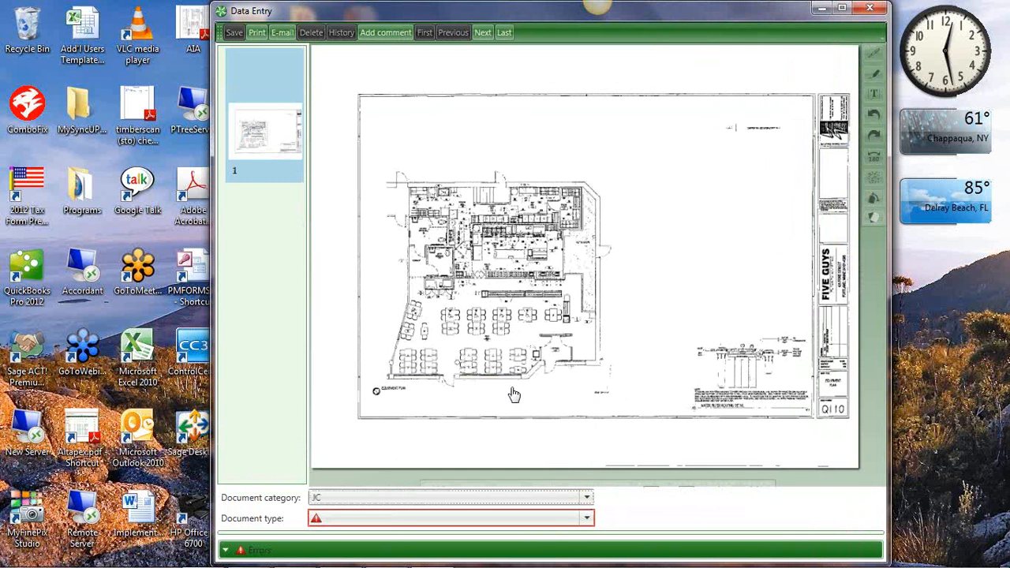
left_click(584, 518)
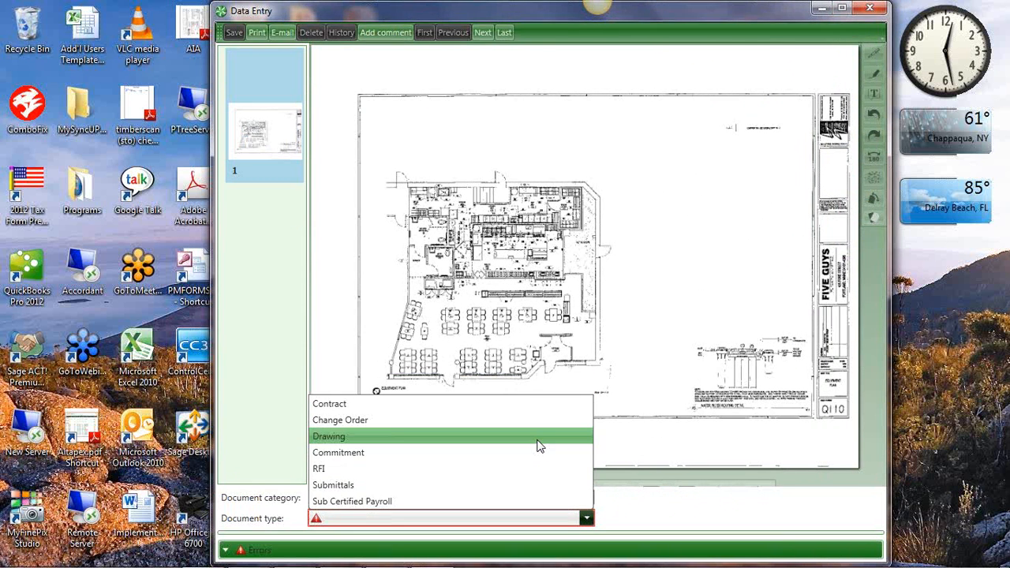
left_click(537, 444)
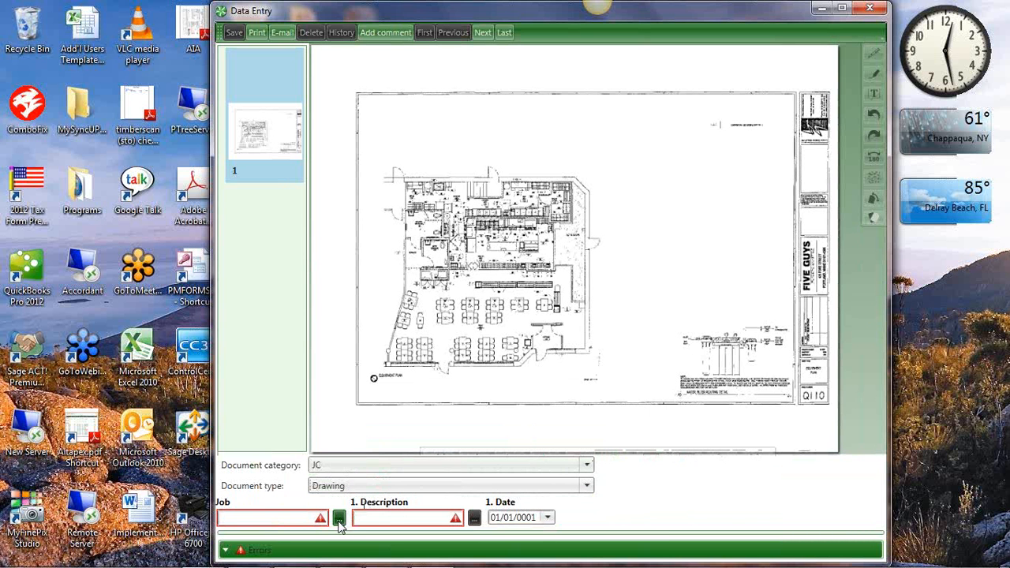
Assign the drawing to job 03-001 and enter the description drawing 21.
left_click(340, 518)
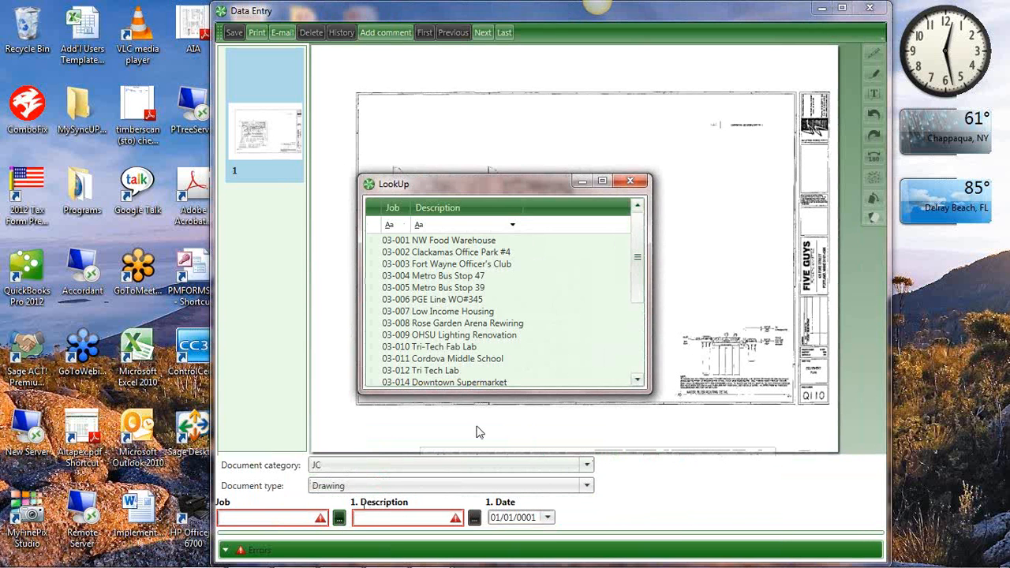
double_click(489, 241)
left_click(404, 518)
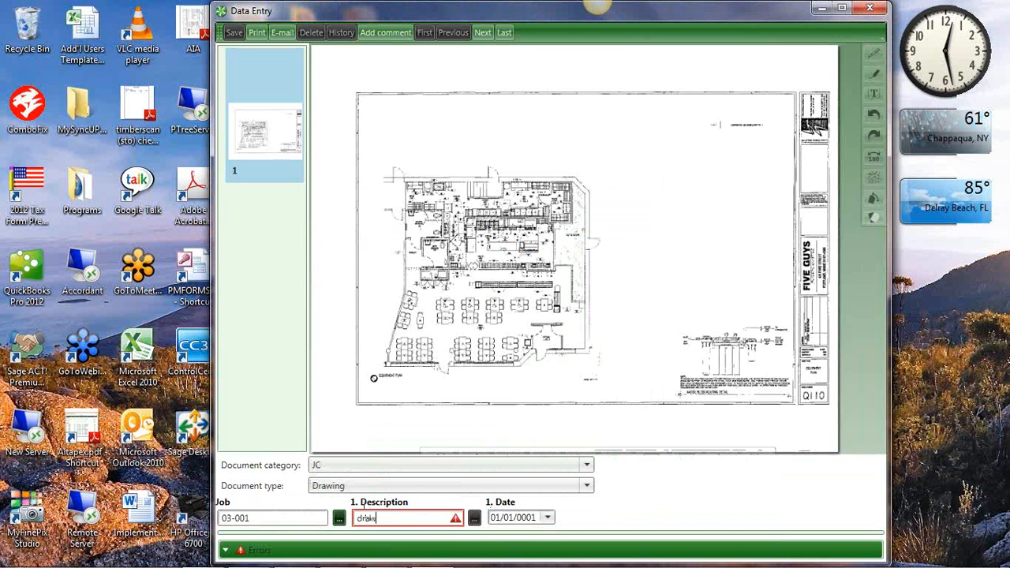
type("drawing 21")
key("Tab")
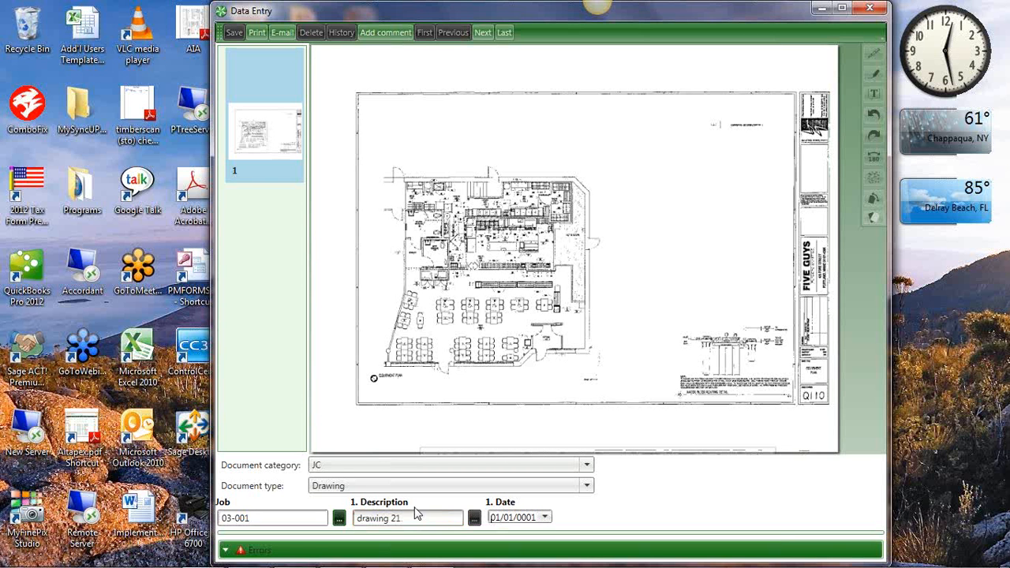
Set the drawing's date to 06/13/2013 and save the document.
left_click(546, 517)
left_click(514, 501)
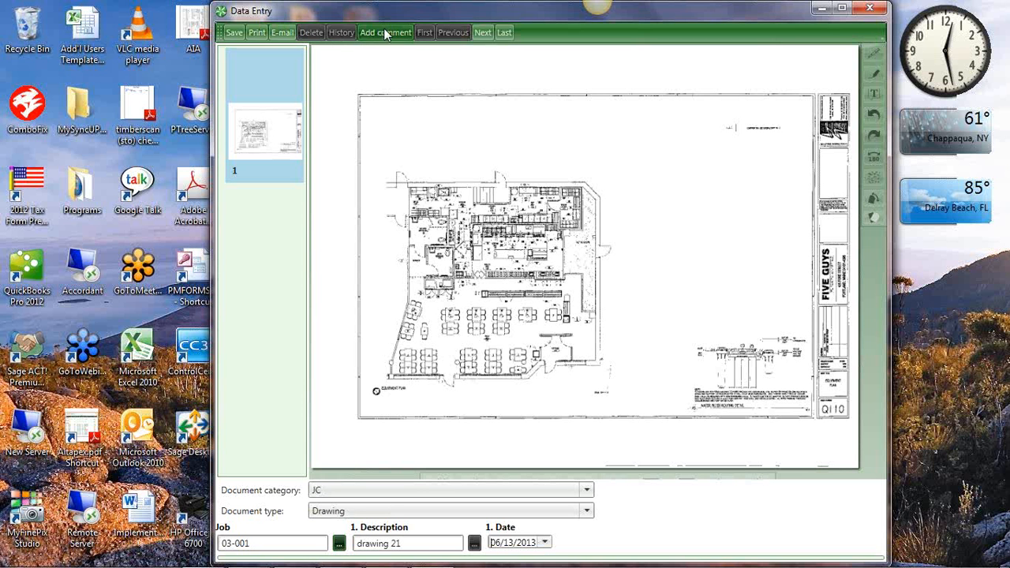
left_click(236, 32)
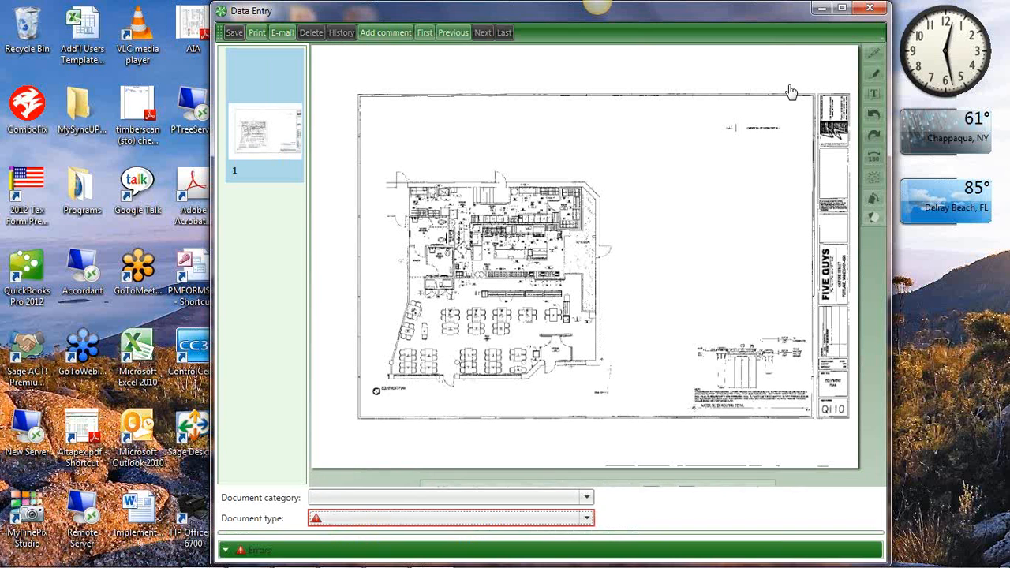
Close the data entry window and open the AIM document search with the category set to JC.
left_click(872, 9)
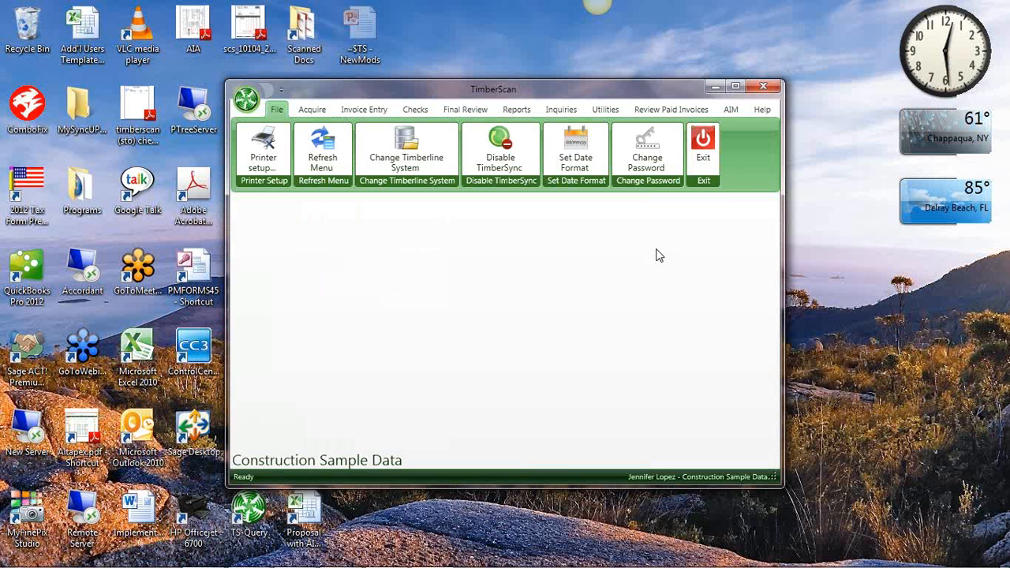
left_click(729, 110)
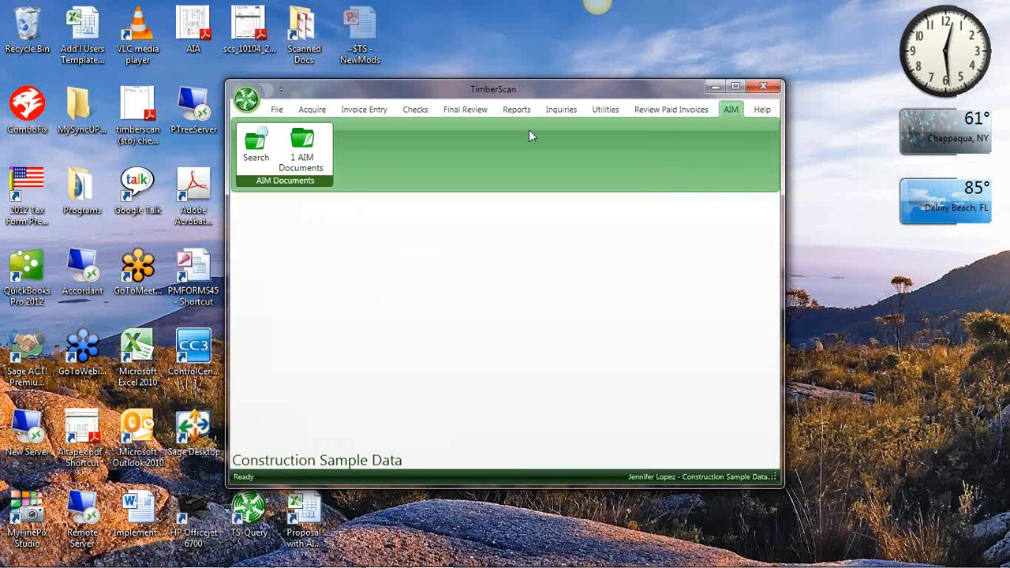
left_click(264, 146)
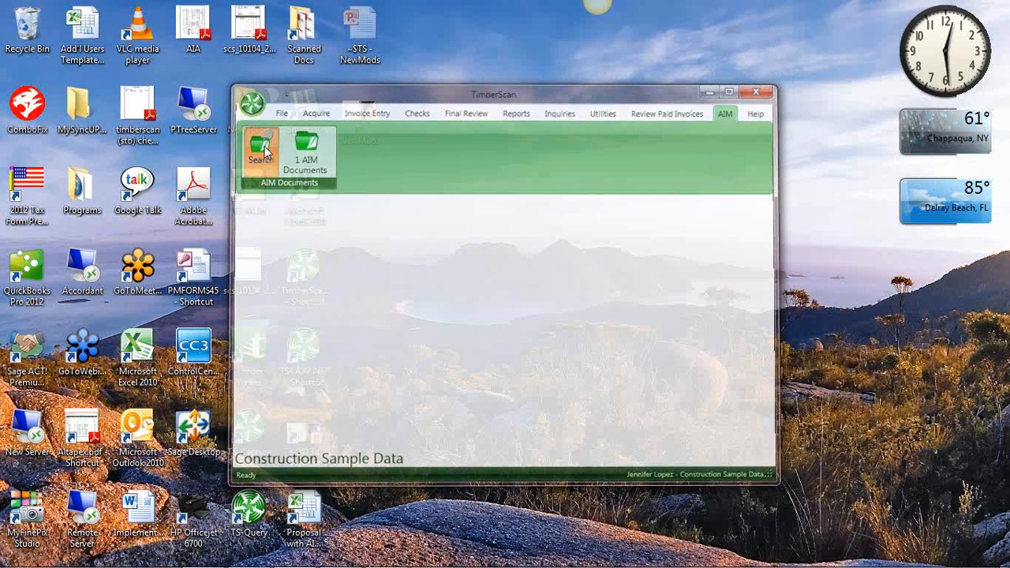
left_click(393, 116)
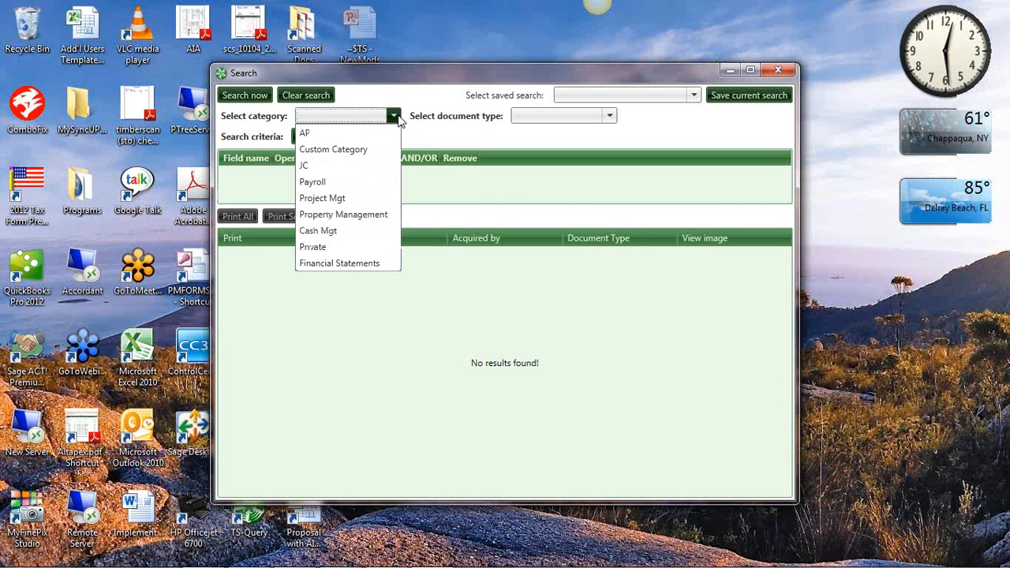
left_click(357, 165)
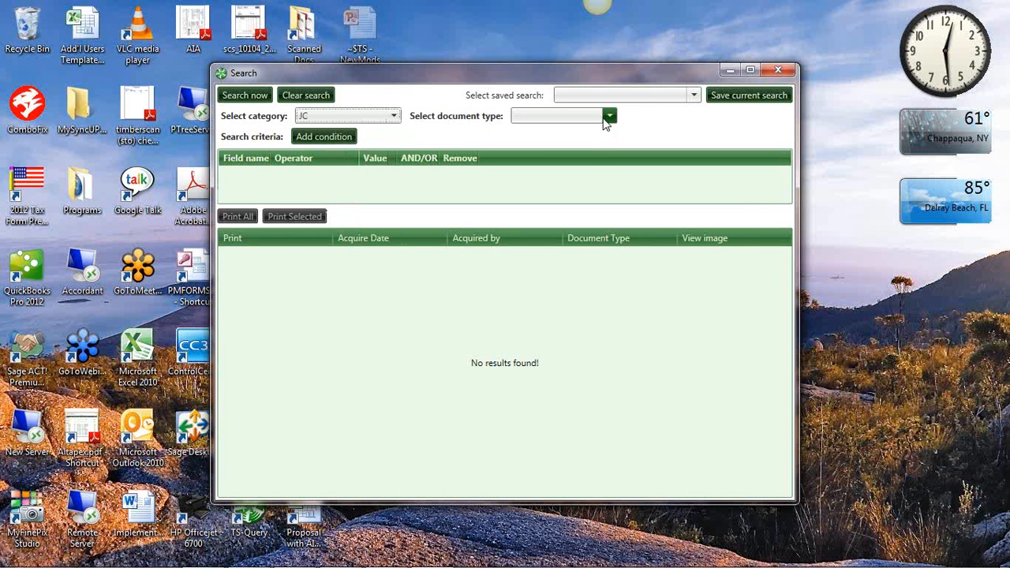
Add a search condition where Job equals 03-001 and run the search.
left_click(325, 139)
left_click(307, 178)
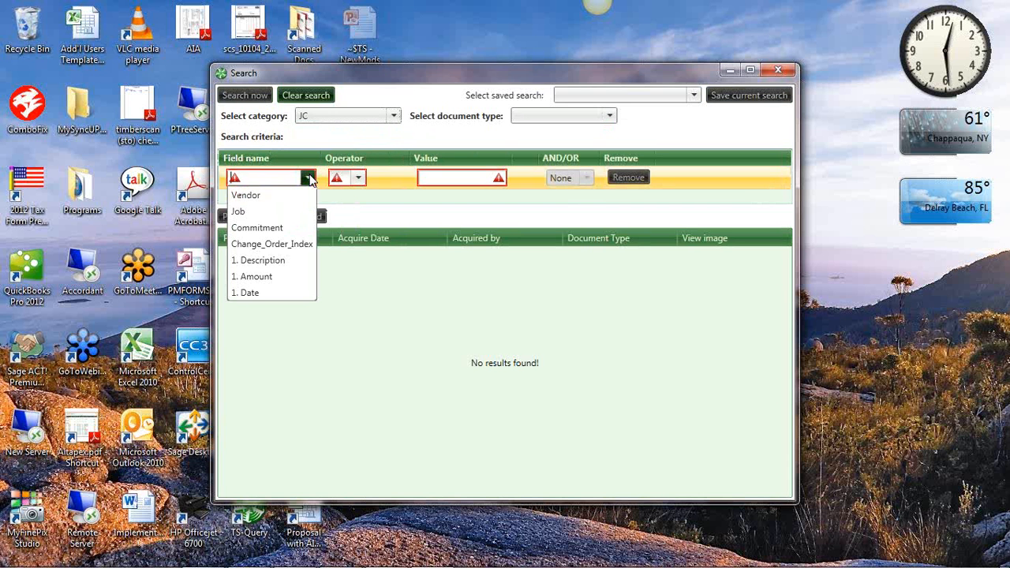
left_click(283, 209)
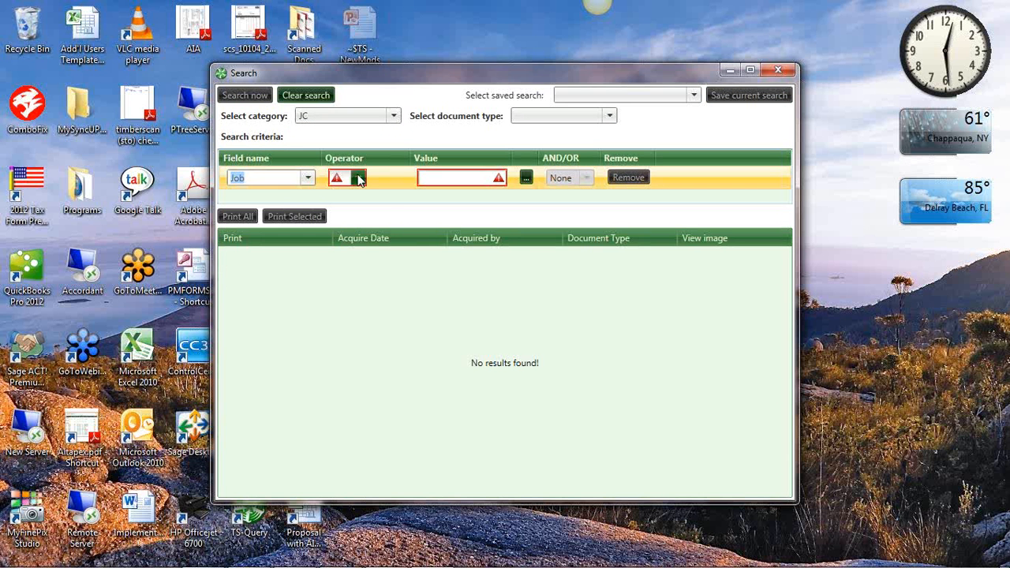
left_click(358, 178)
left_click(353, 198)
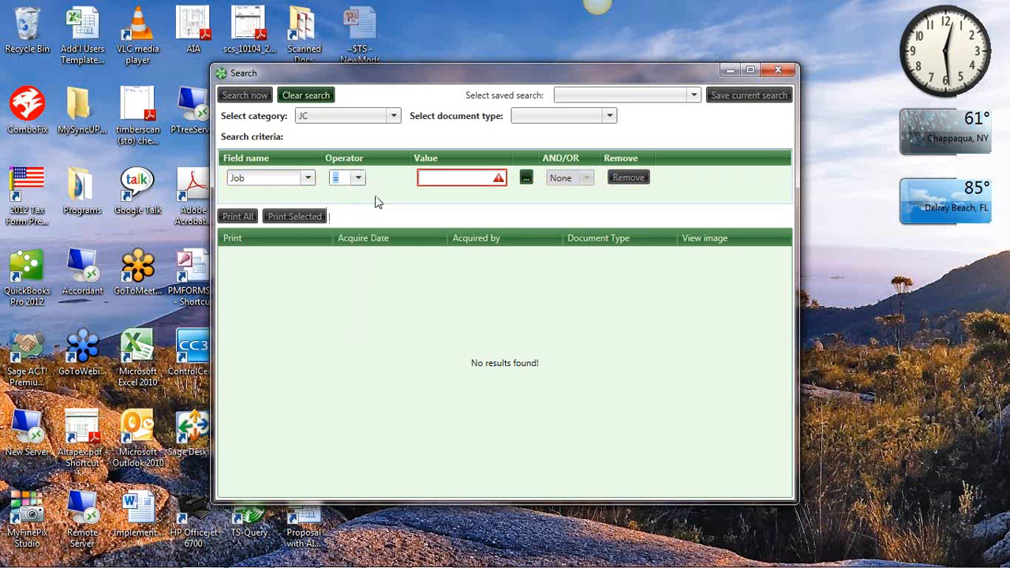
left_click(525, 178)
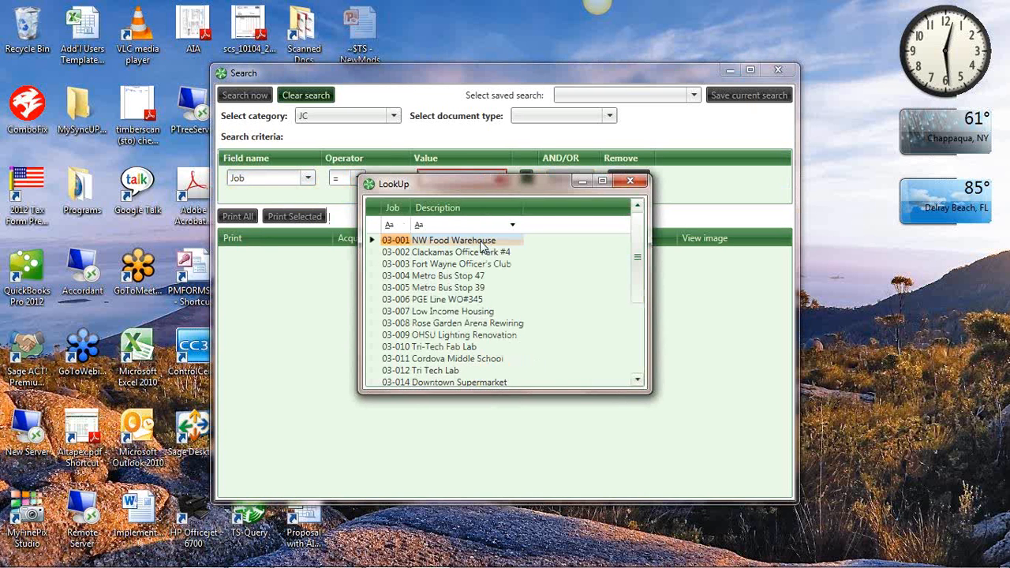
double_click(480, 242)
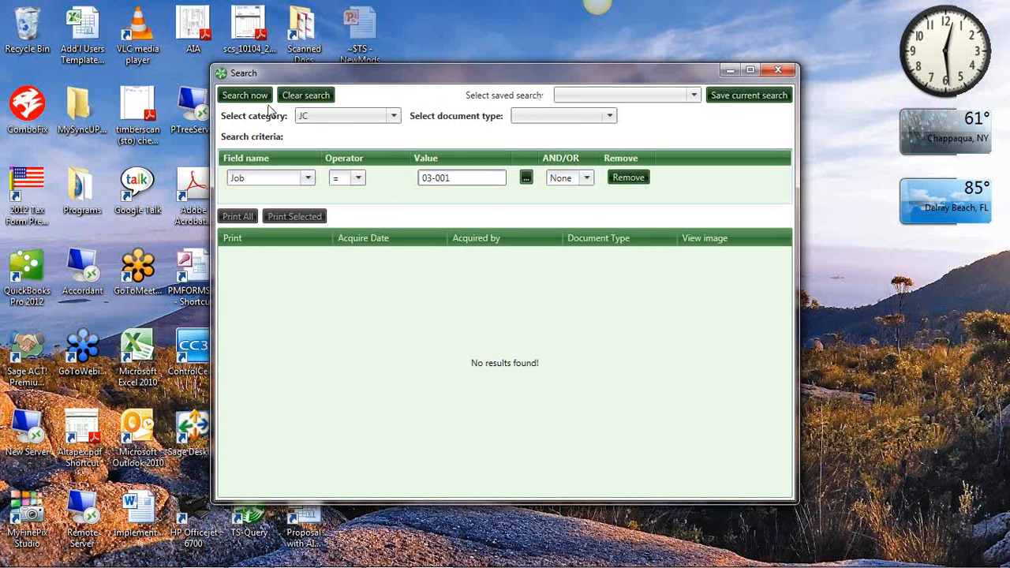
left_click(246, 95)
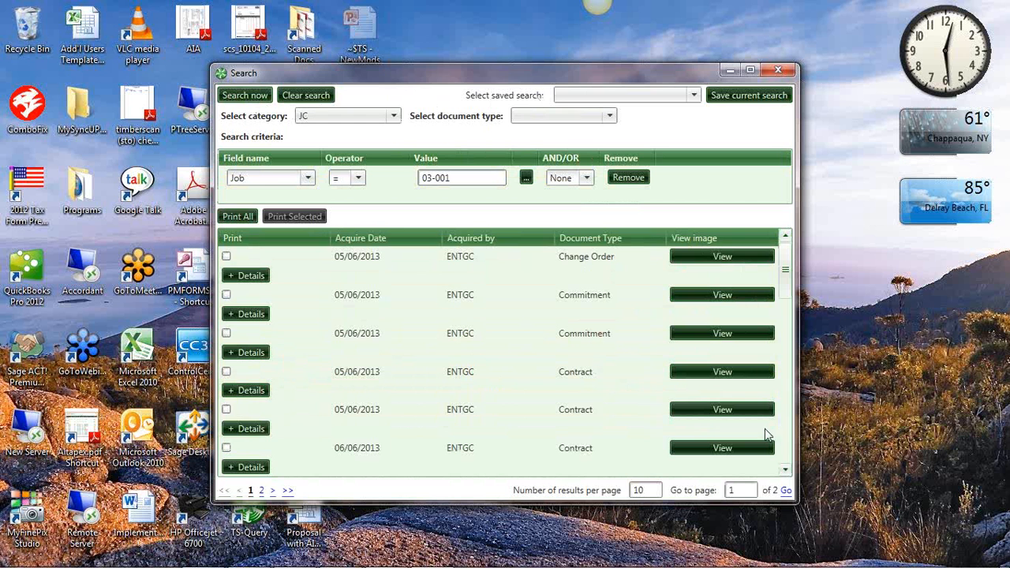
View the first change order's details and image, and close the viewer and the search window.
left_click(249, 275)
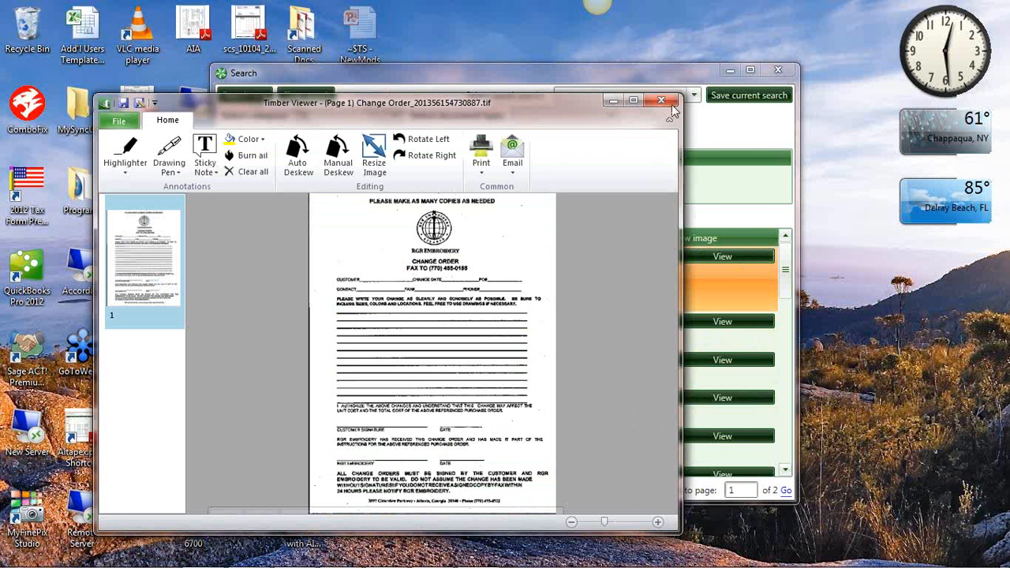
left_click(661, 101)
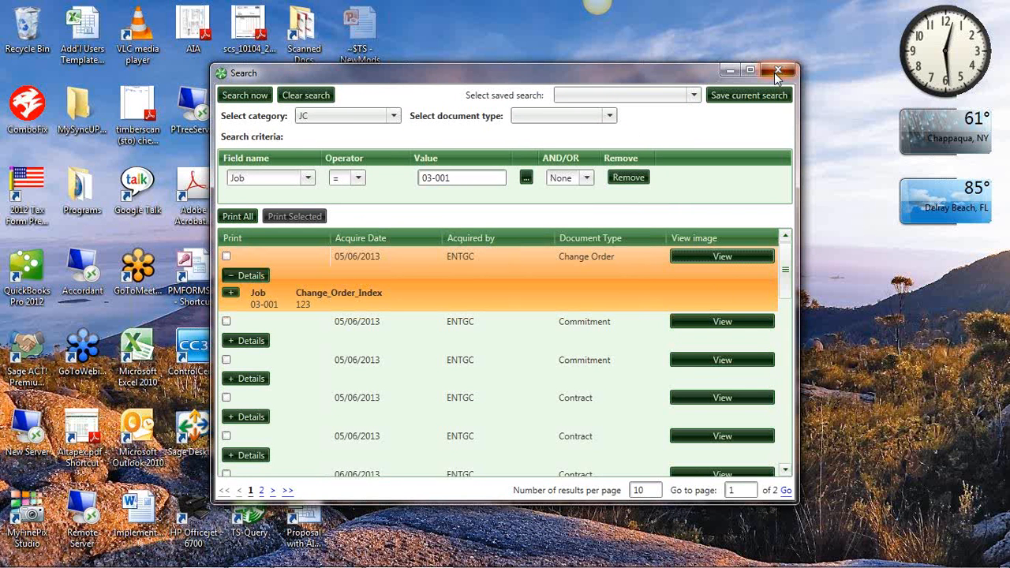
left_click(776, 73)
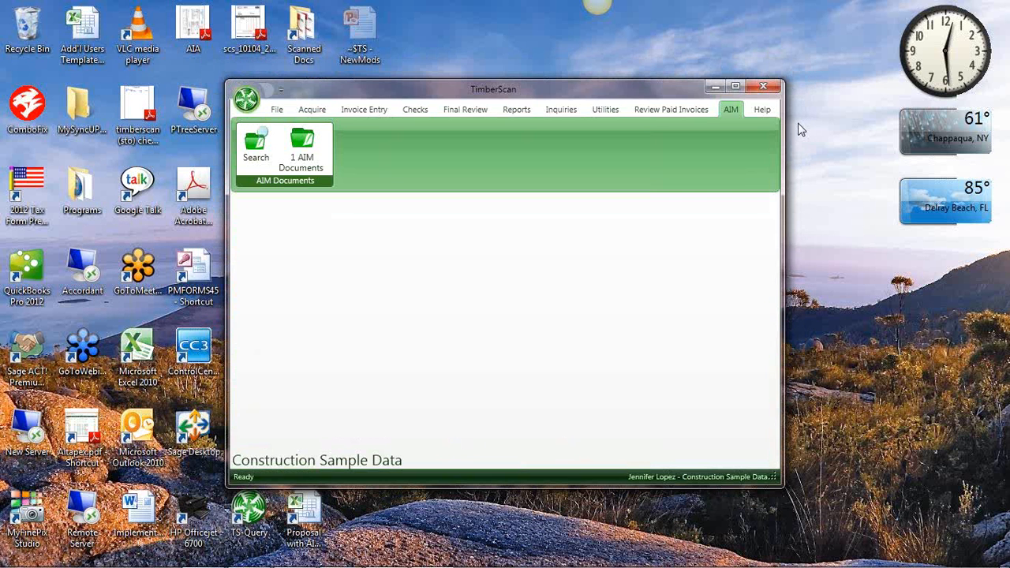
Switch to the TS - NewMods presentation in PowerPoint and show the AP Invoice Processing slide.
mouse_move(445, 565)
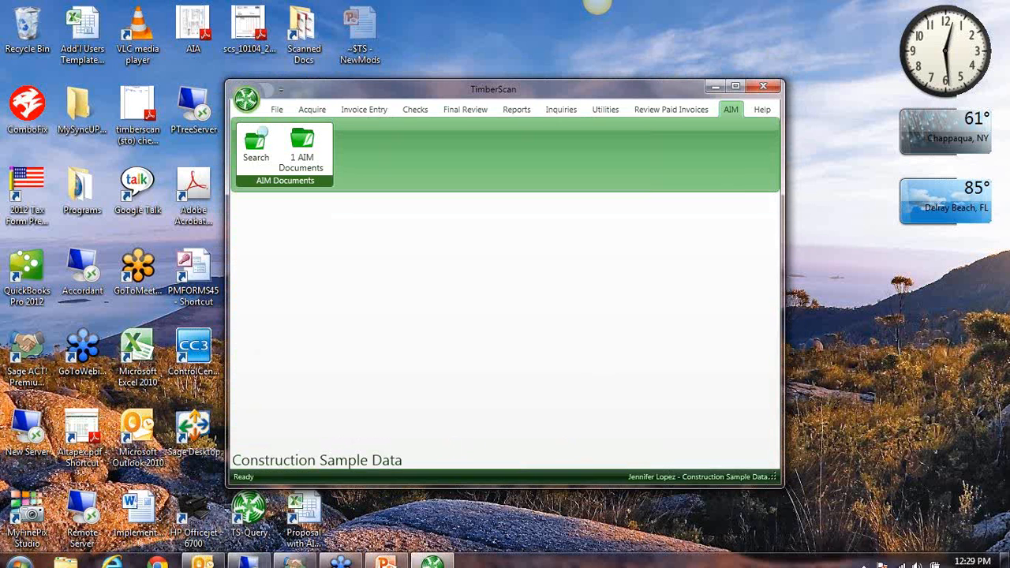
left_click(389, 555)
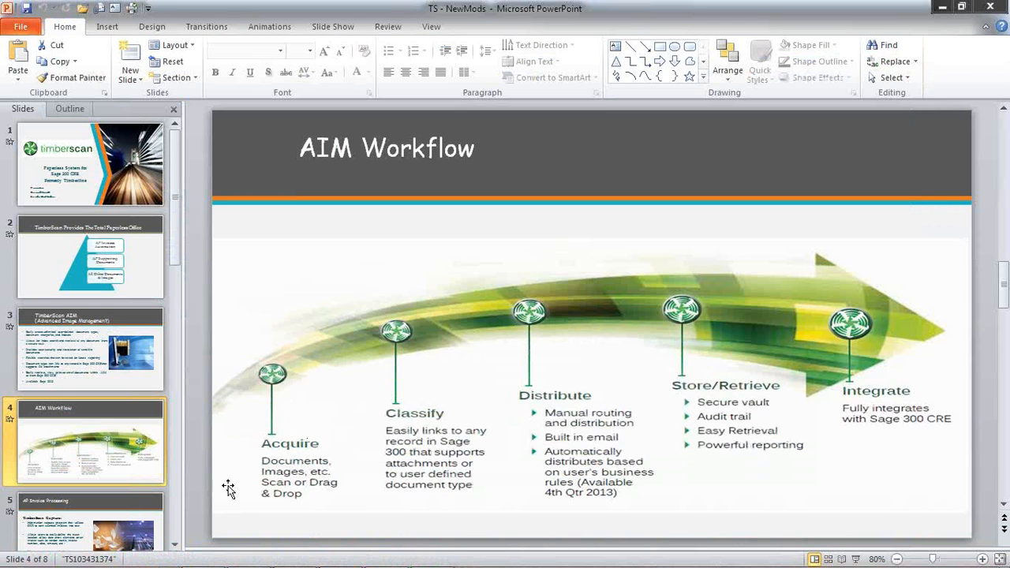
left_click(84, 533)
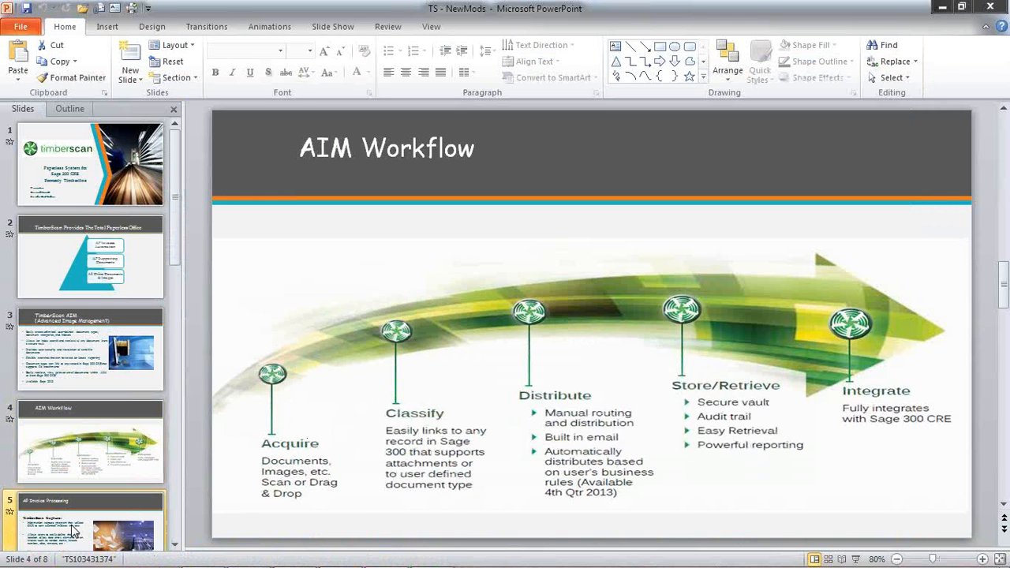
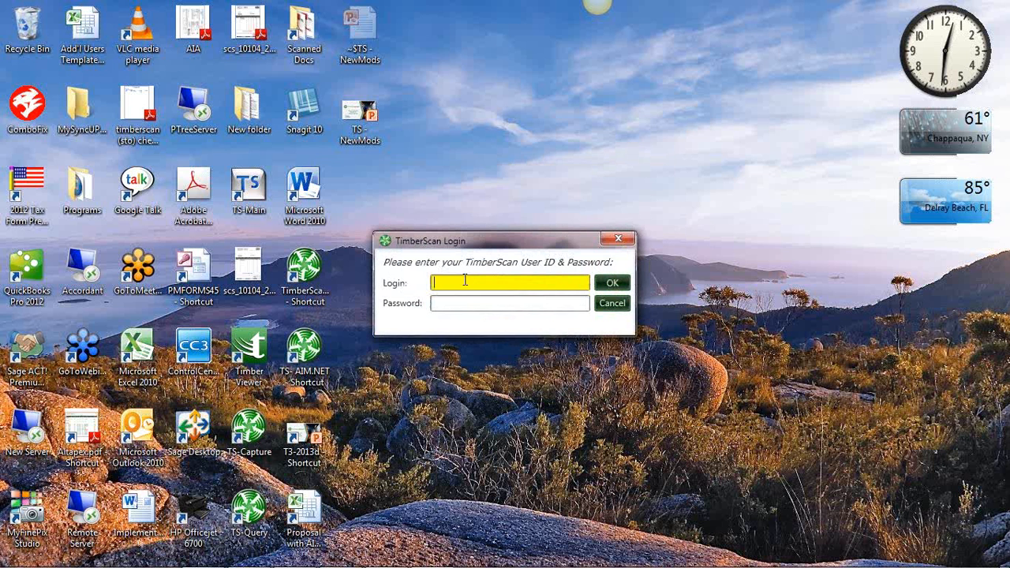
Log in to TimberScan with the user's login ID and account password.
type("entgc")
key("Tab")
type("*******")
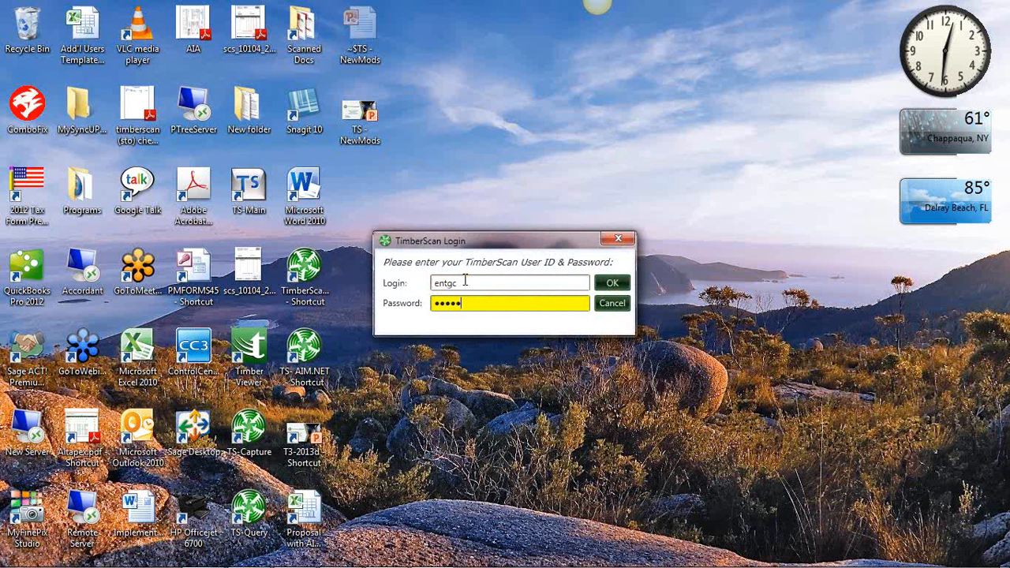
key("Return")
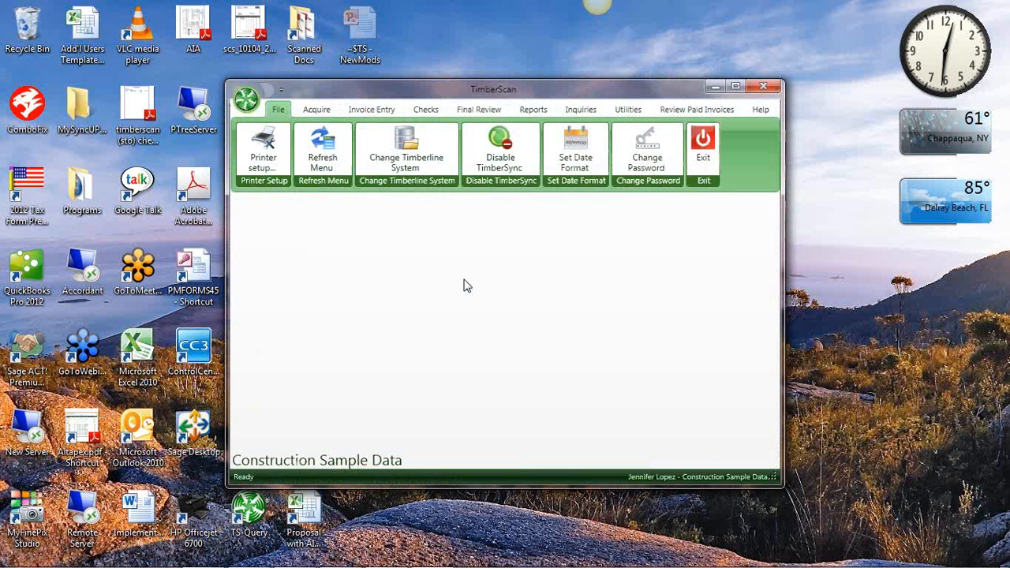
Open the Balwin Painting OCR template and maximize its window.
left_click(315, 110)
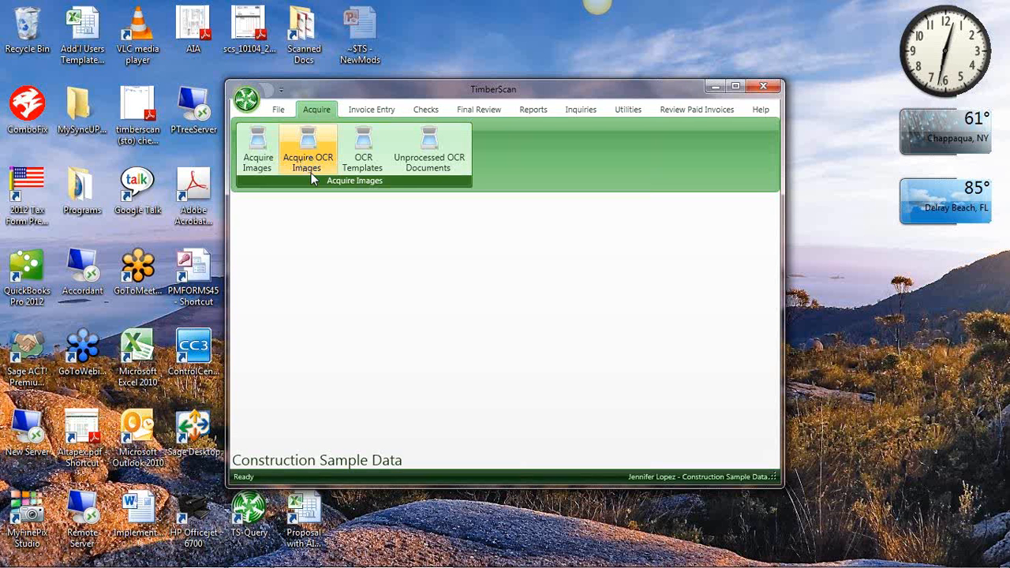
left_click(365, 162)
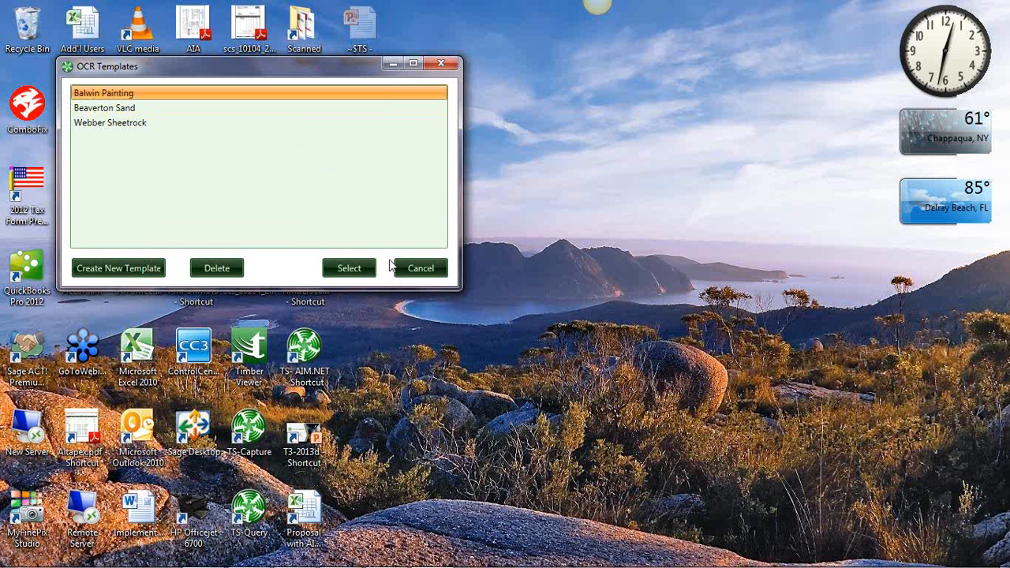
left_click(352, 270)
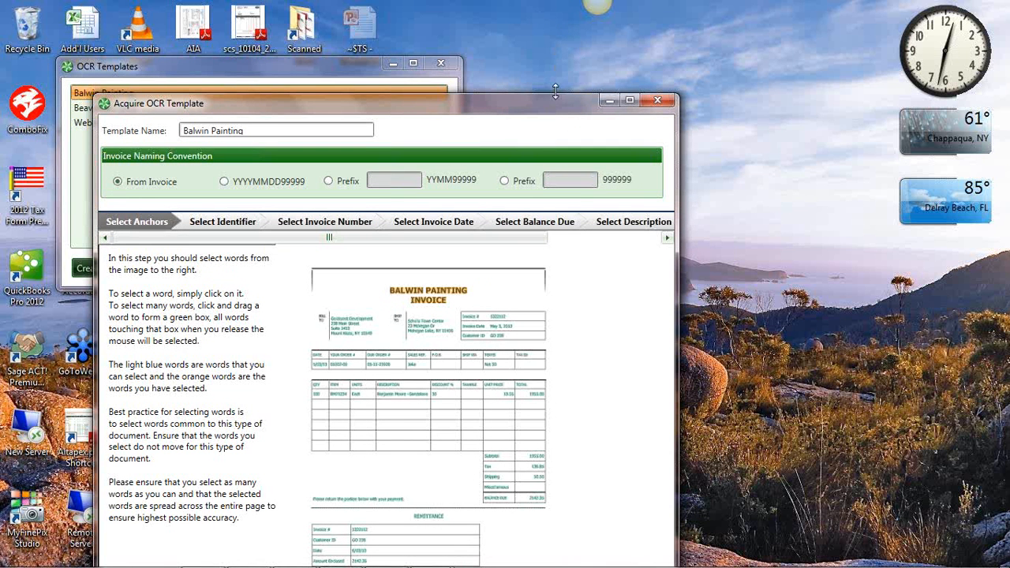
left_click(630, 101)
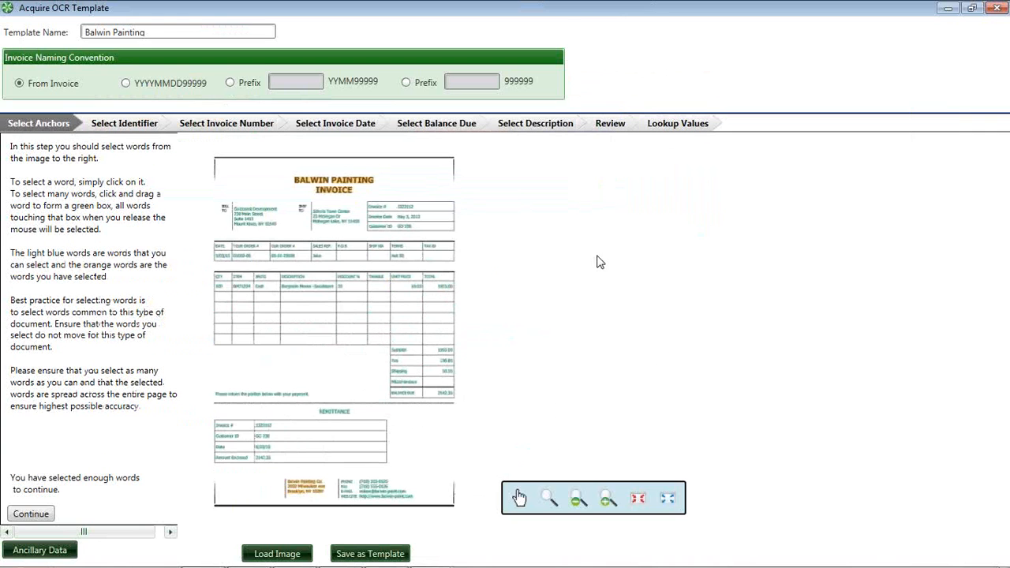
Examine the anchor words selected across the whole Balwin Painting invoice image.
scroll(345, 377, "up", 1)
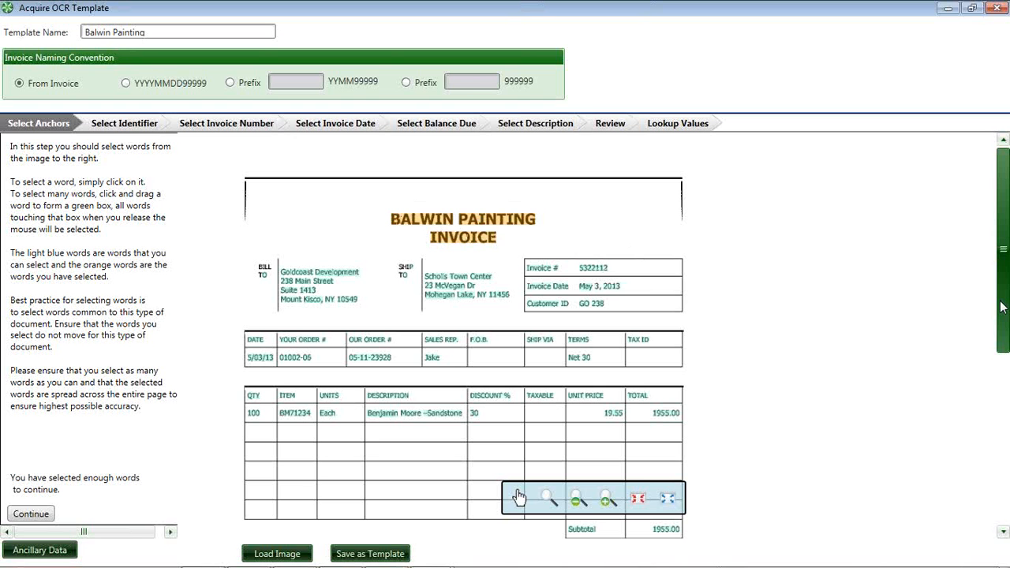
scroll(992, 366, "down", 3)
scroll(992, 366, "down", 5)
scroll(987, 463, "up", 8)
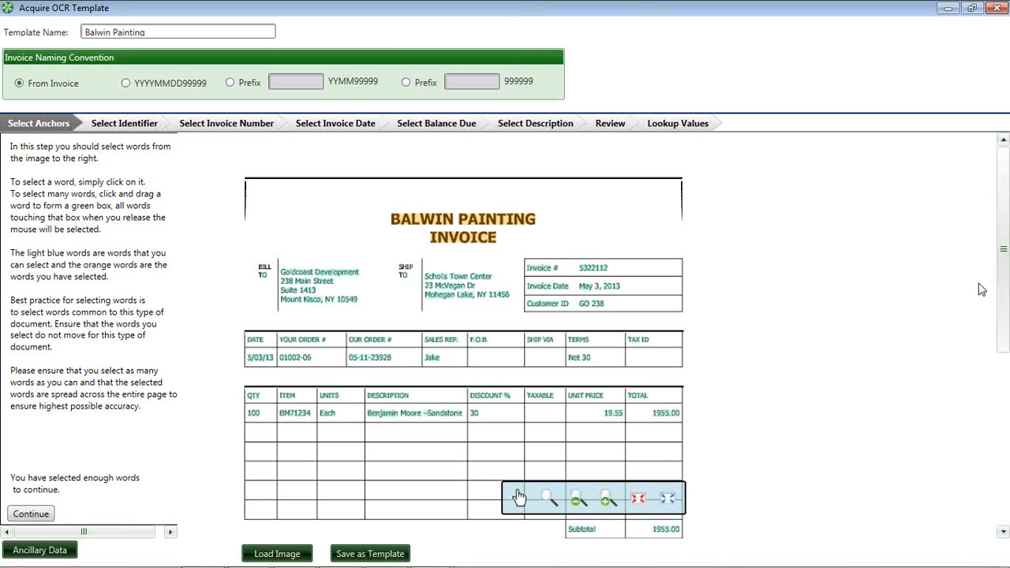
left_click_drag(1002, 284, 407, 245)
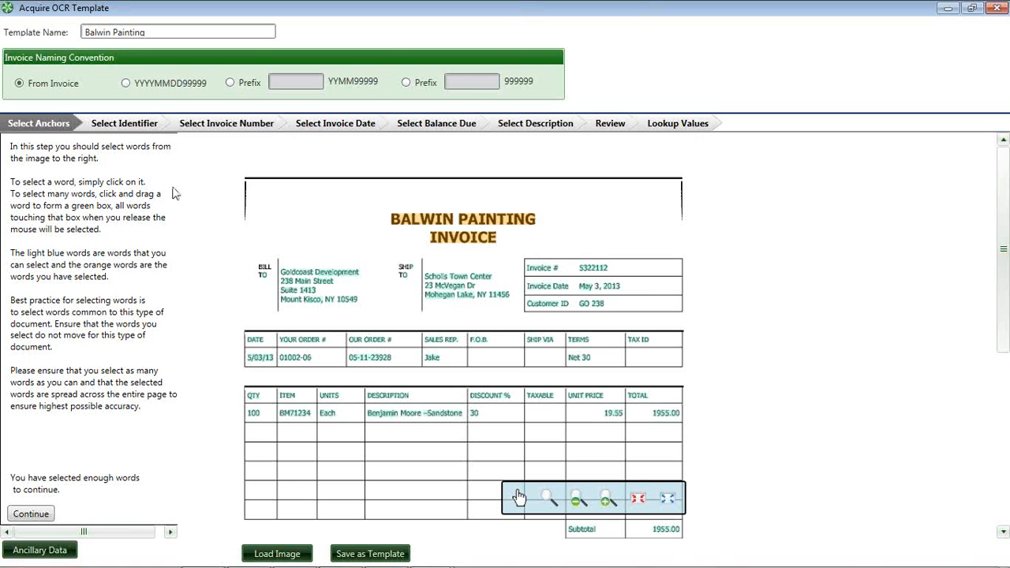
Review the template's identifier area near the vendor's phone number and check its ancillary data without changing it.
left_click(124, 128)
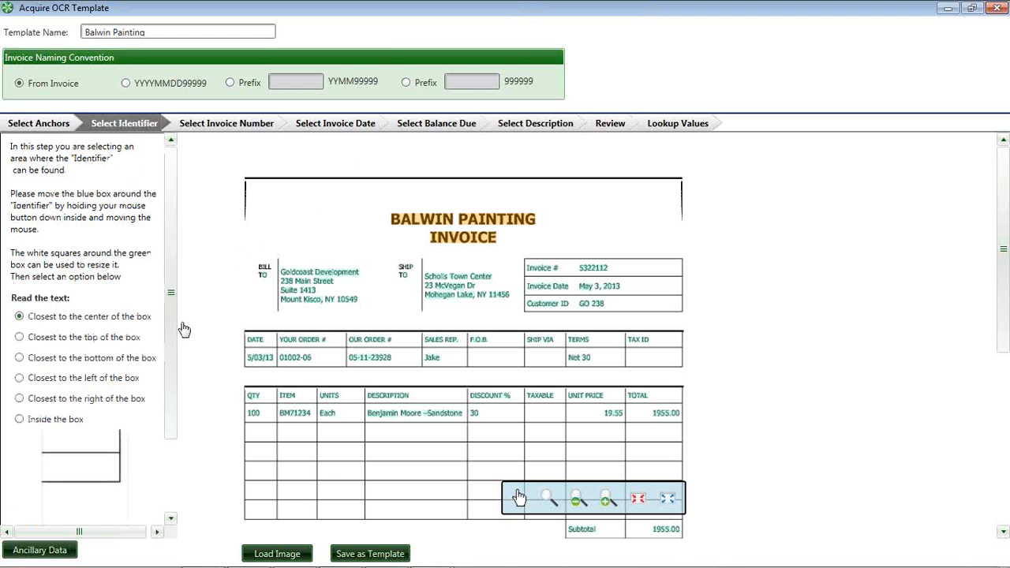
left_click_drag(167, 363, 176, 432)
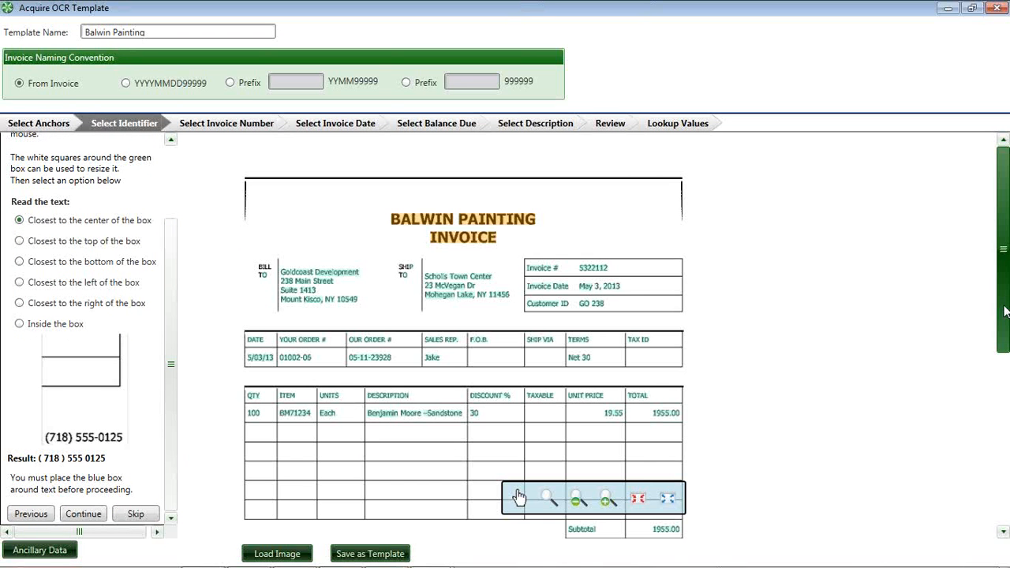
left_click_drag(1005, 312, 1007, 482)
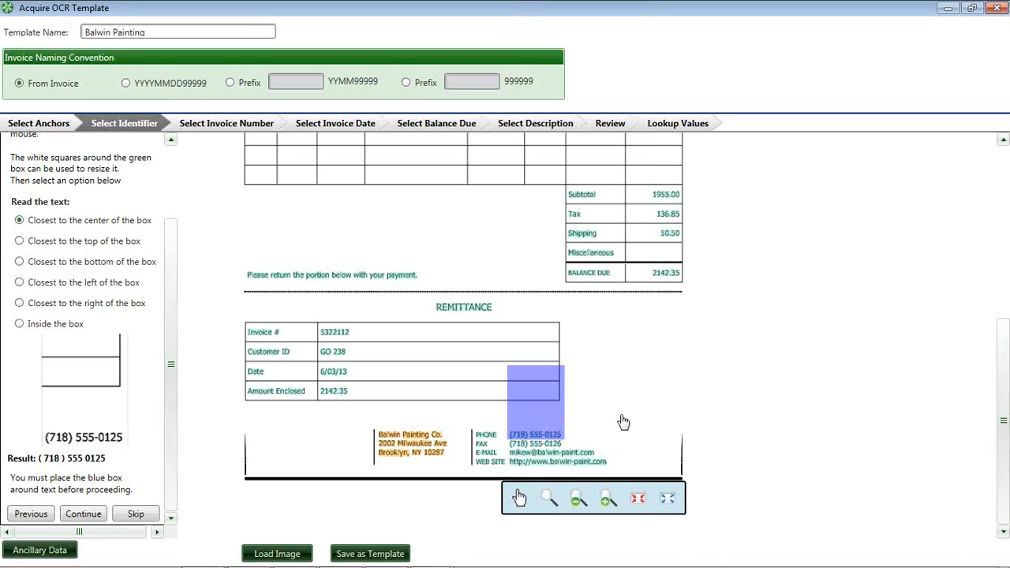
left_click(60, 552)
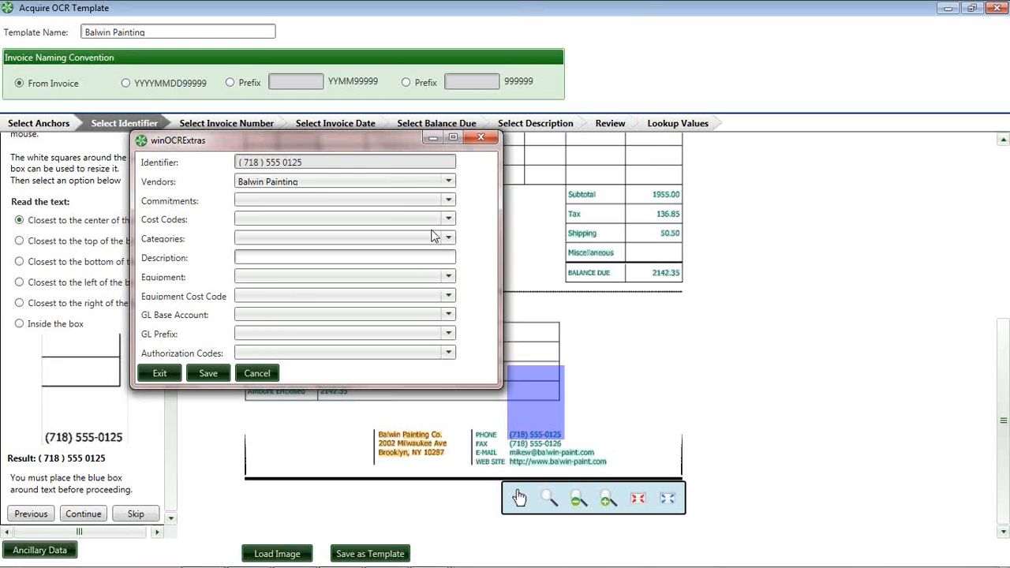
left_click(481, 138)
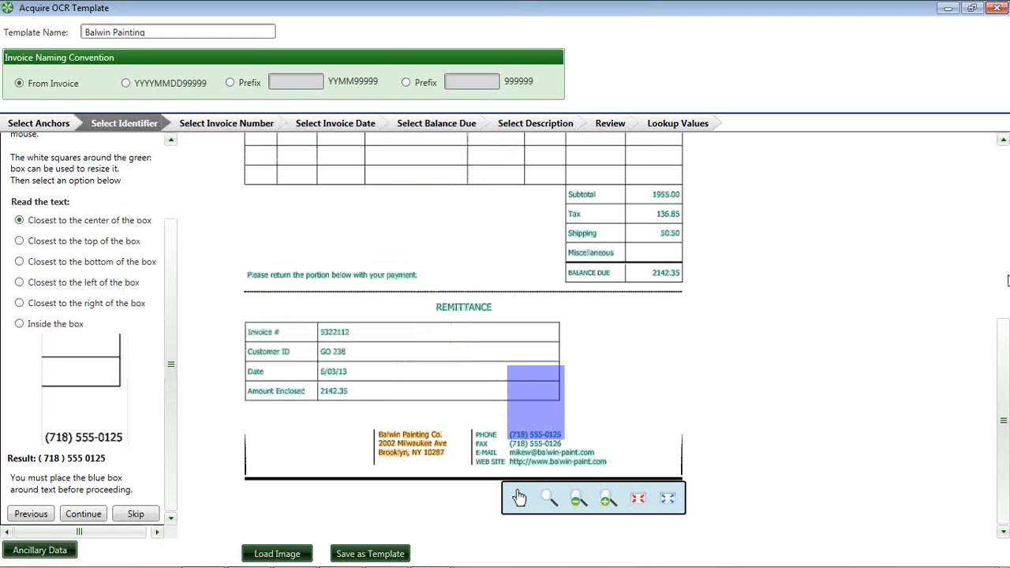
Review the template's invoice number, invoice date and balance due capture areas, and close the template and the OCR template list unchanged.
left_click(226, 130)
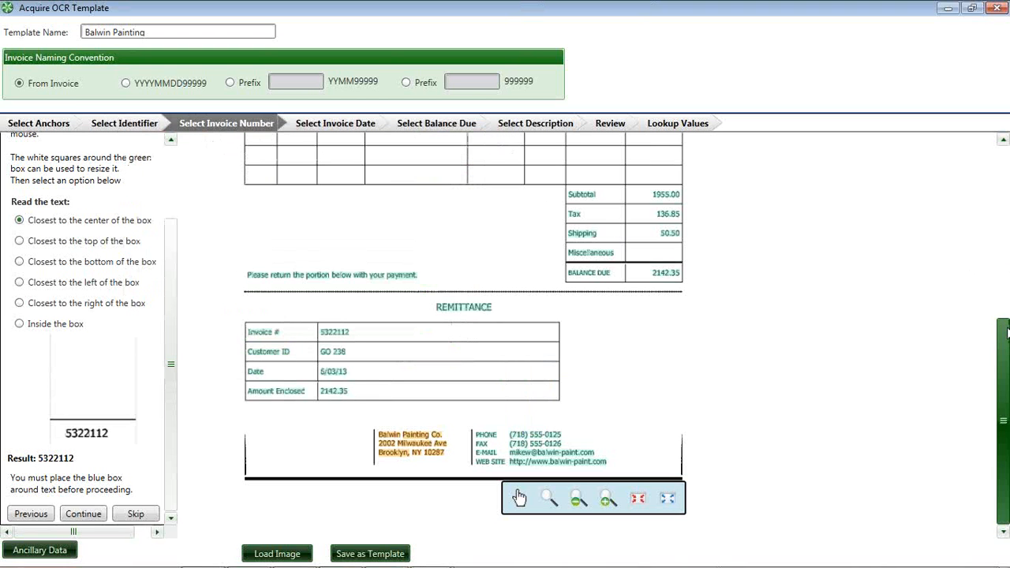
left_click_drag(1006, 331, 1003, 146)
left_click(351, 126)
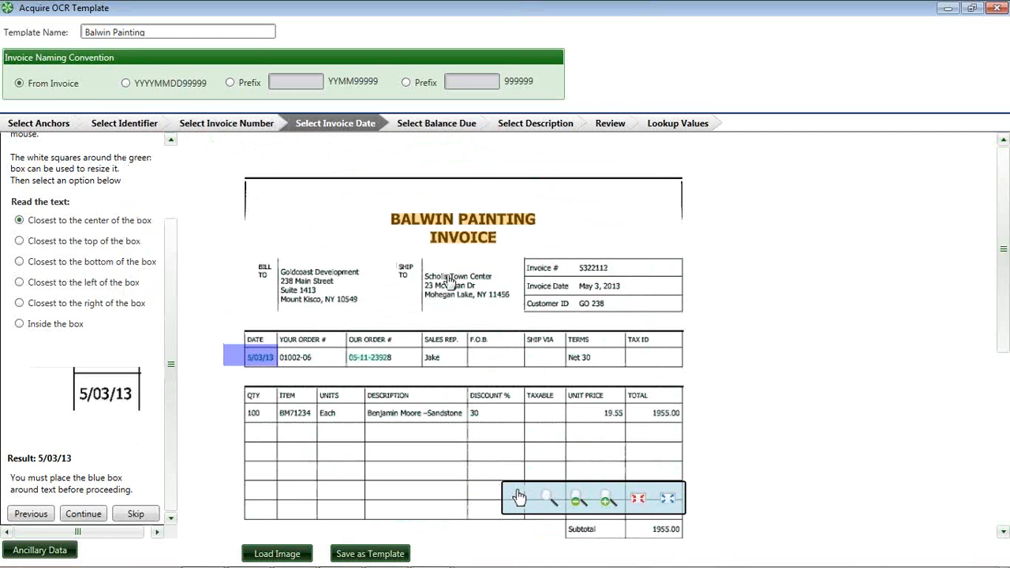
left_click(436, 124)
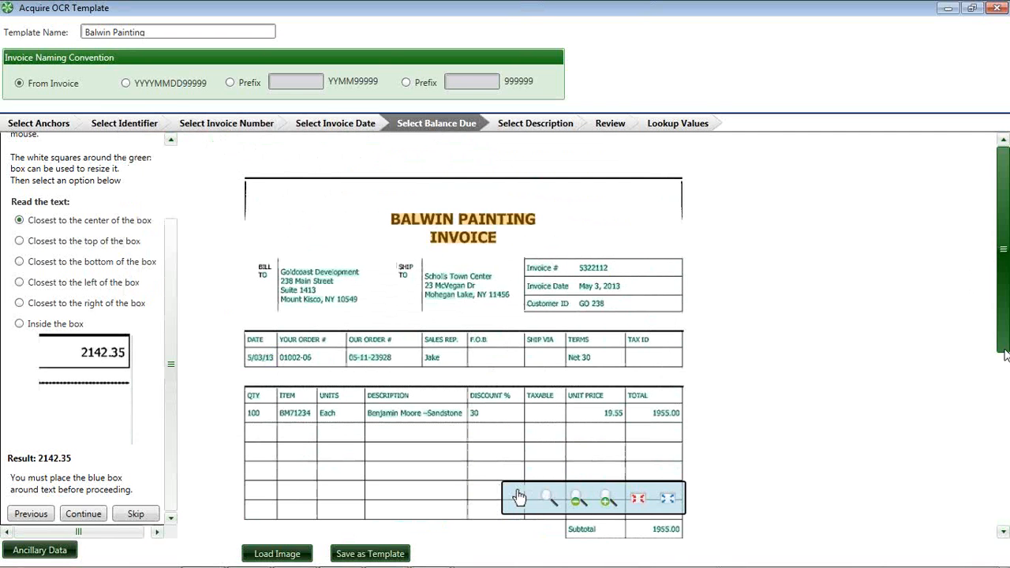
mouse_move(1005, 354)
left_mouse_down()
mouse_move(1005, 434)
mouse_move(1005, 365)
left_mouse_up()
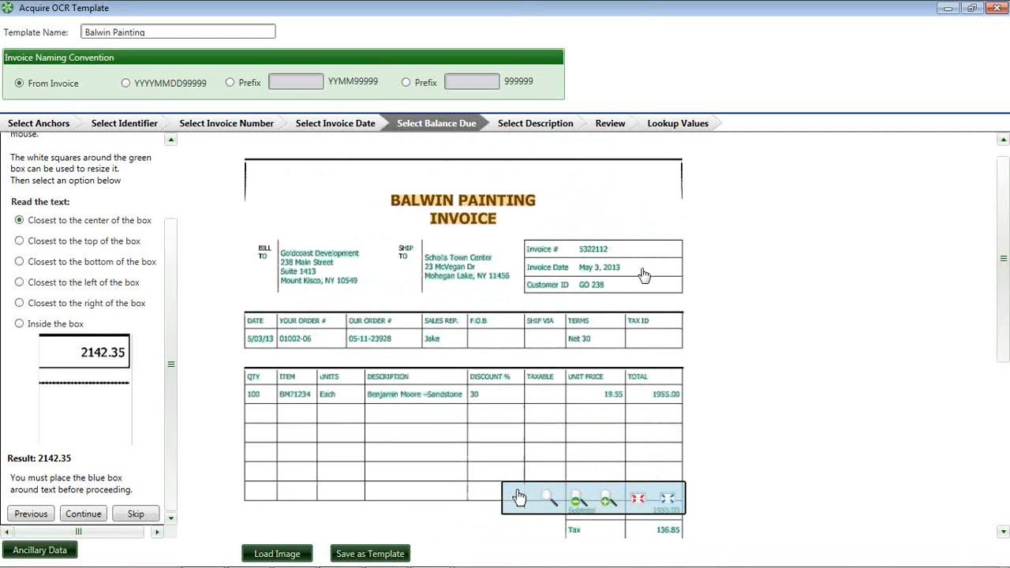
left_click(992, 10)
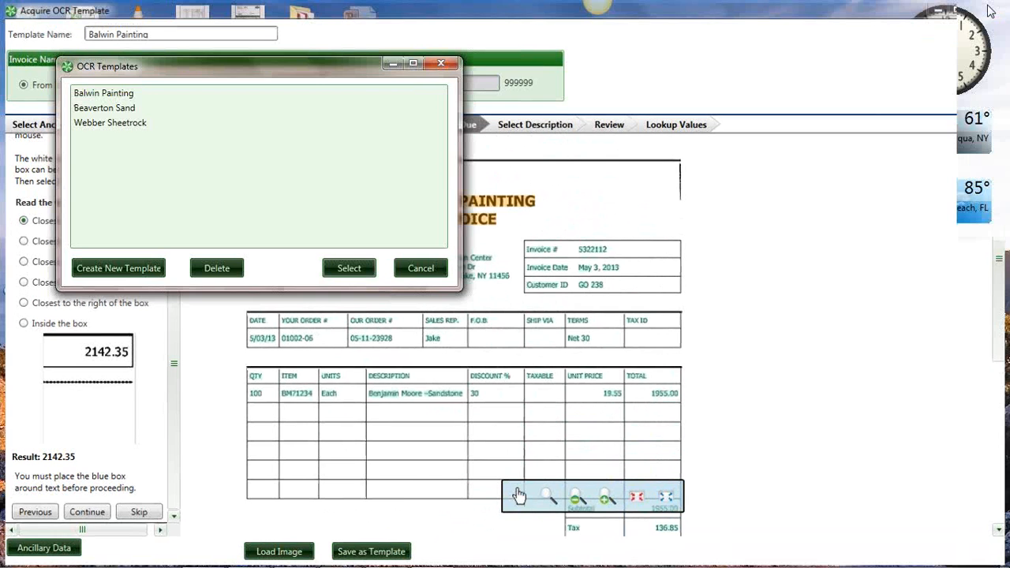
left_click(426, 273)
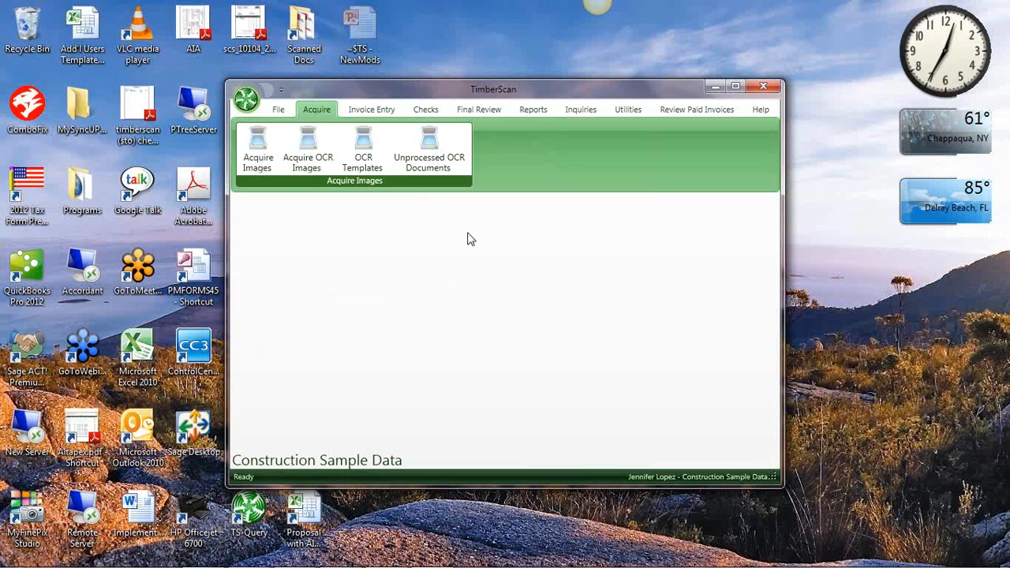
Open the current folder's primary invoices for entry with all invoices selected, and dismiss the vendor insurance warning.
left_click(367, 110)
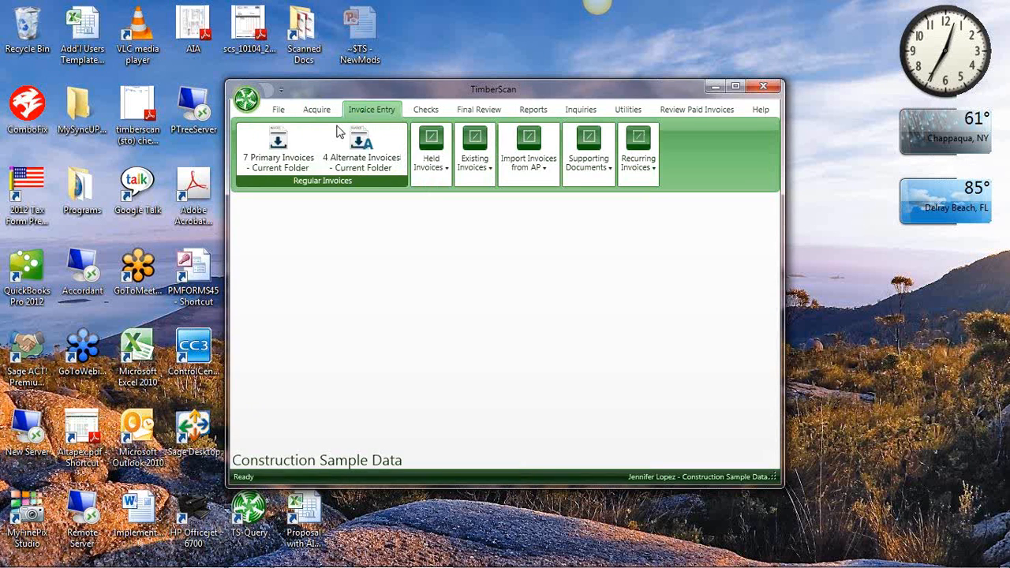
left_click(284, 147)
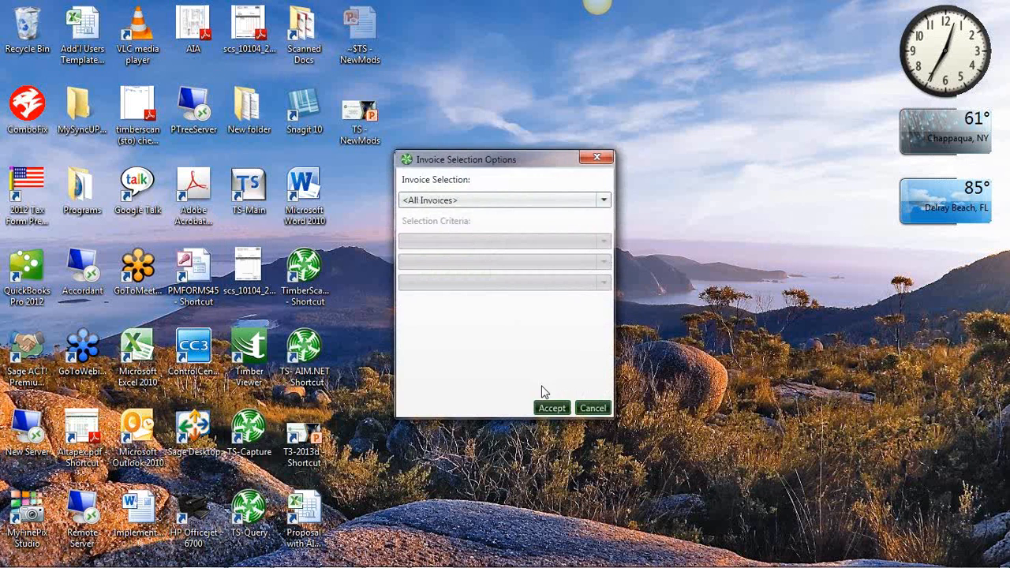
left_click(550, 407)
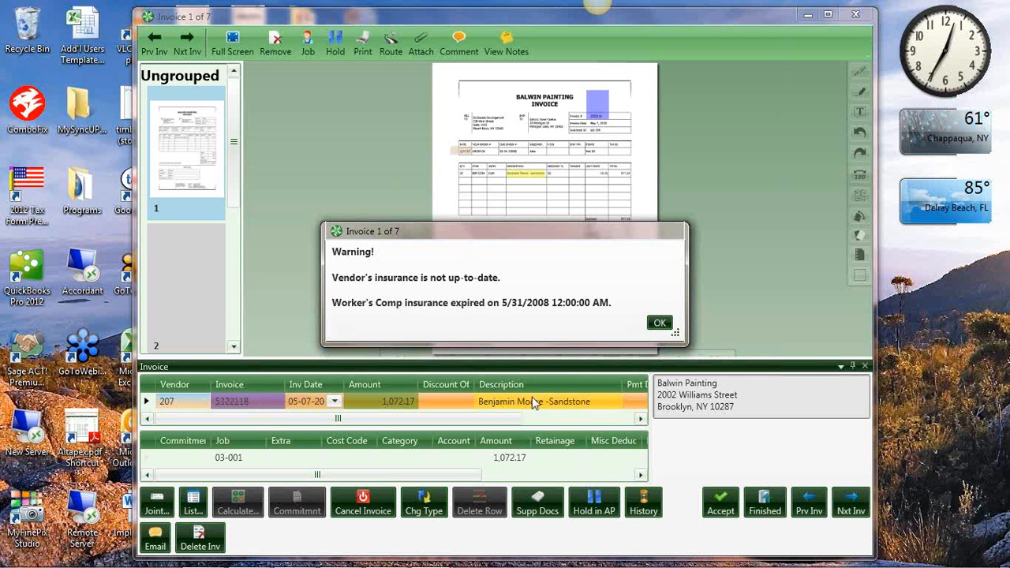
left_click(660, 324)
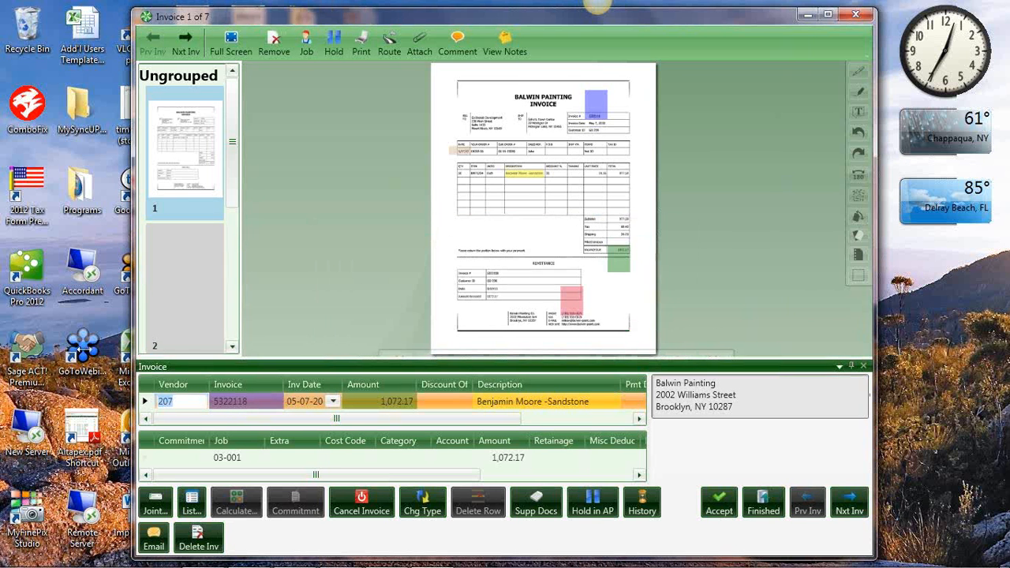
Widen the invoice window to show all entry fields and enlarge the Balwin Painting invoice image to examine its highlighted capture areas.
left_click_drag(131, 347, 2, 347)
left_click_drag(878, 367, 990, 367)
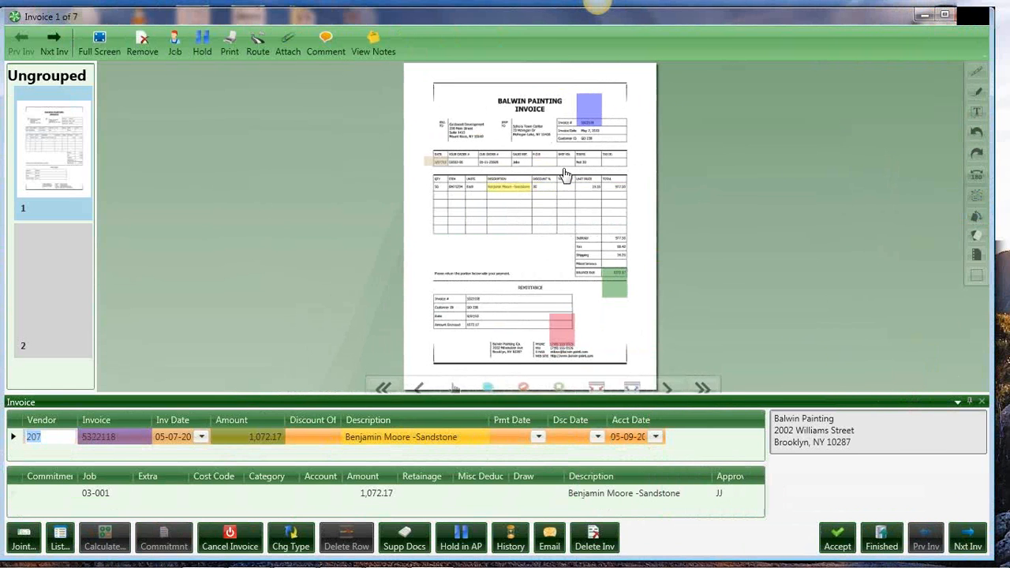
scroll(456, 230, "up", 1)
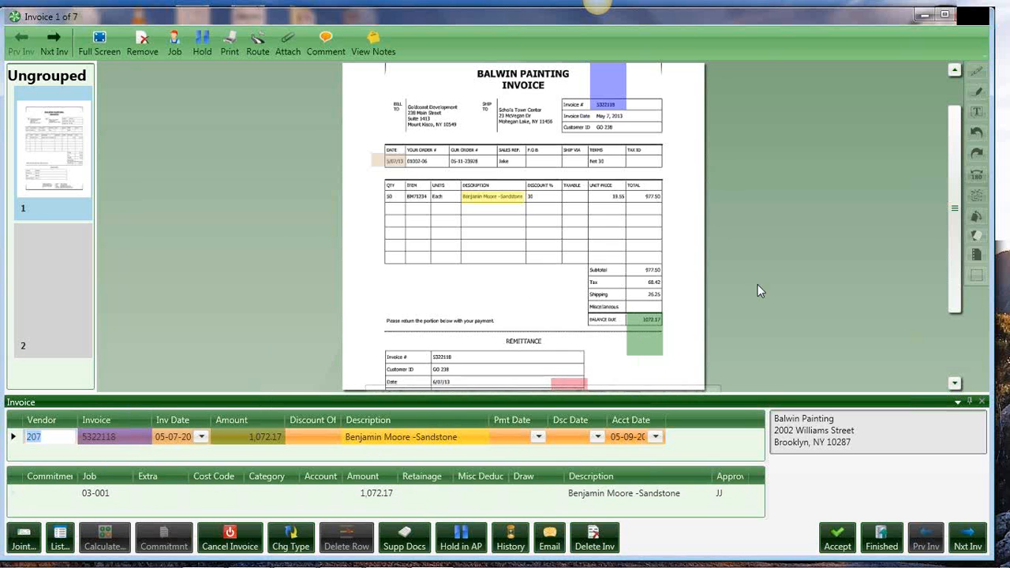
Minimize the invoice window, switch to the TS - NewMods presentation in PowerPoint and bring the slide thumbnails after AP Invoice Processing into view.
left_click(924, 15)
left_click(385, 554)
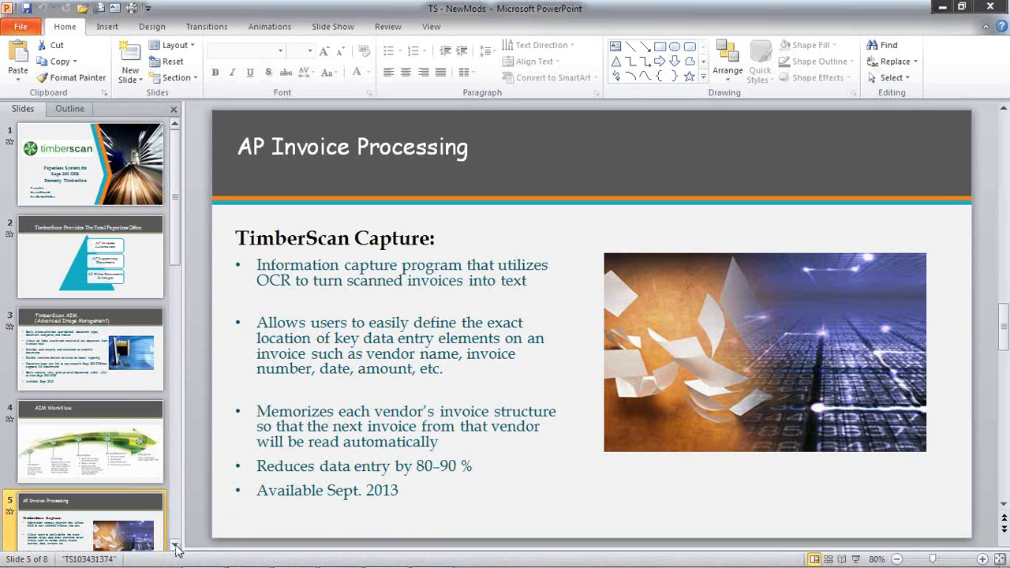
left_click(175, 544)
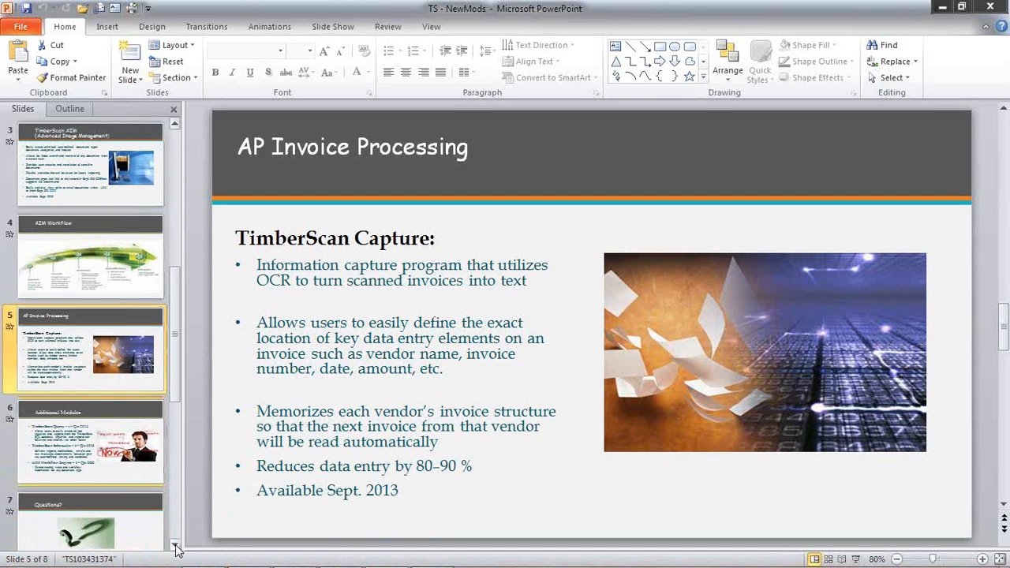